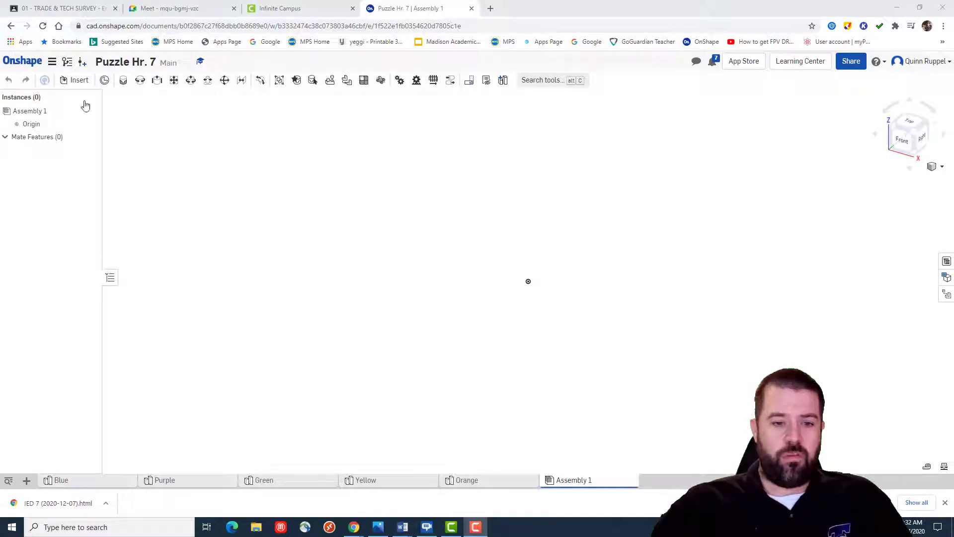
- Look through the Blue, Purple, Green, Yellow and Orange part studios to review each puzzle piece
click(109, 480)
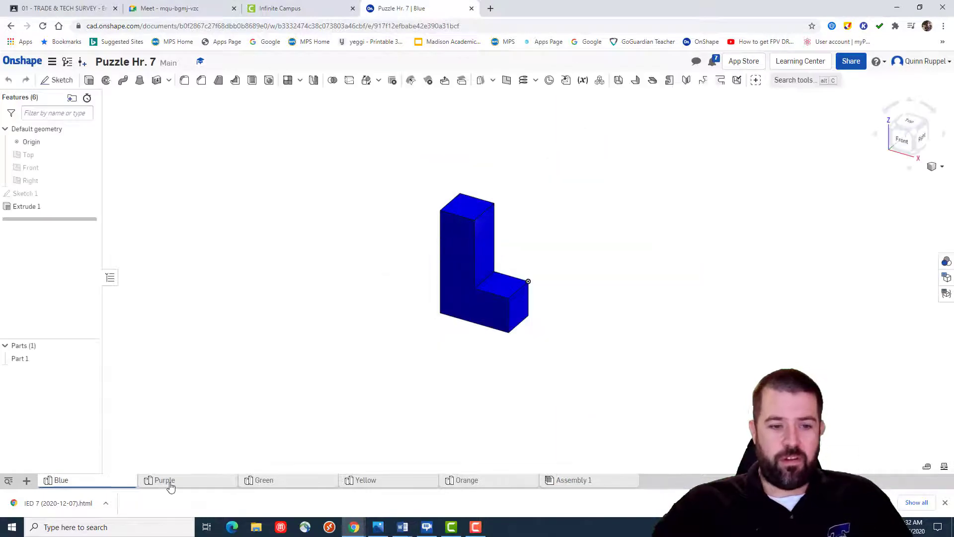
click(170, 487)
click(272, 484)
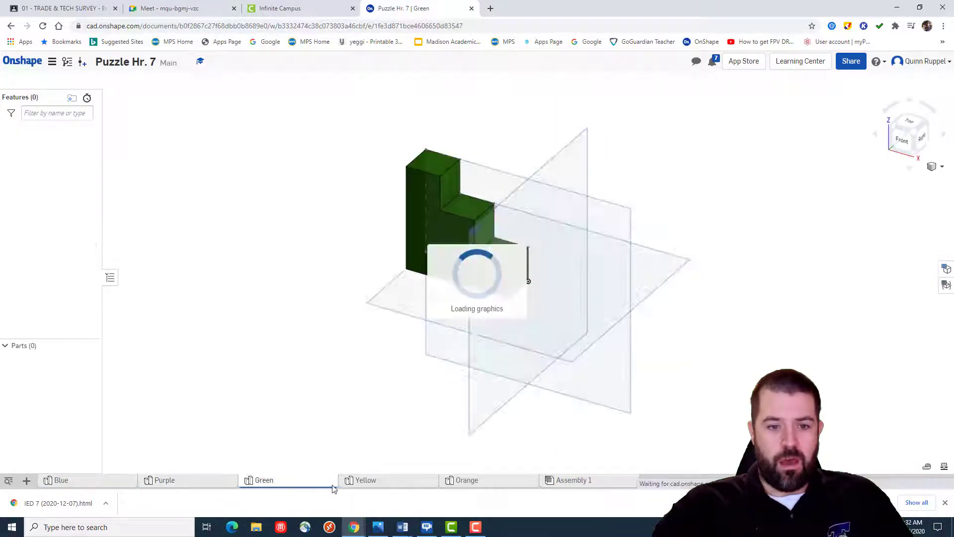
click(366, 481)
click(466, 482)
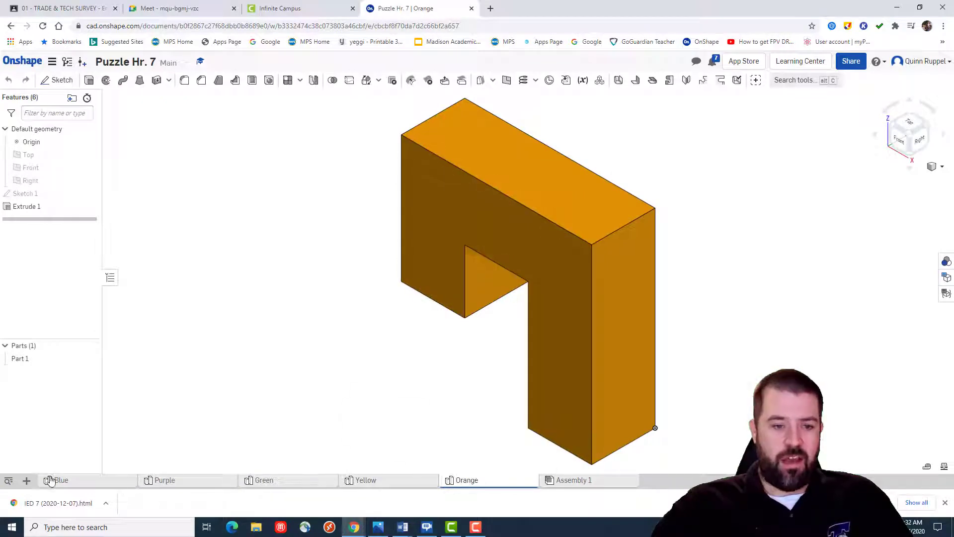
mouse_move(229, 480)
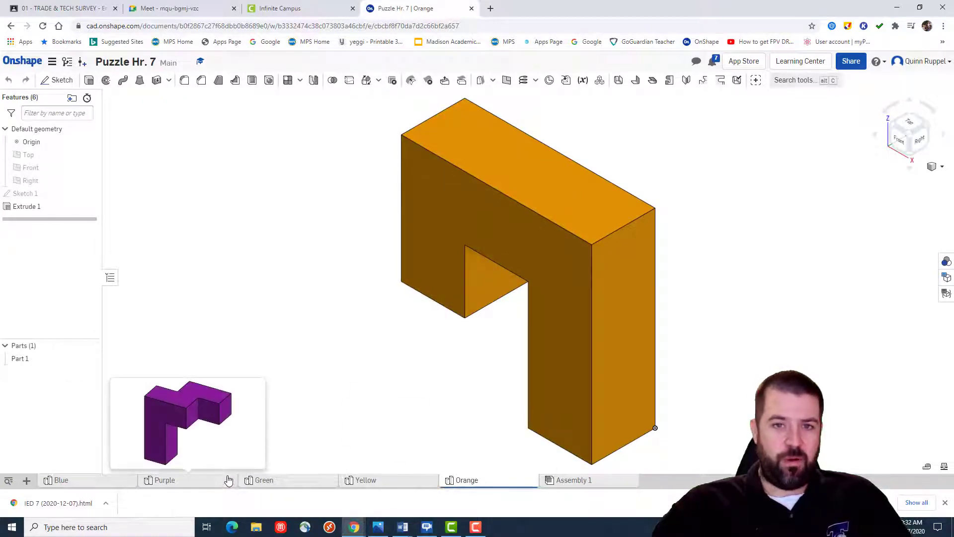
right_click(184, 480)
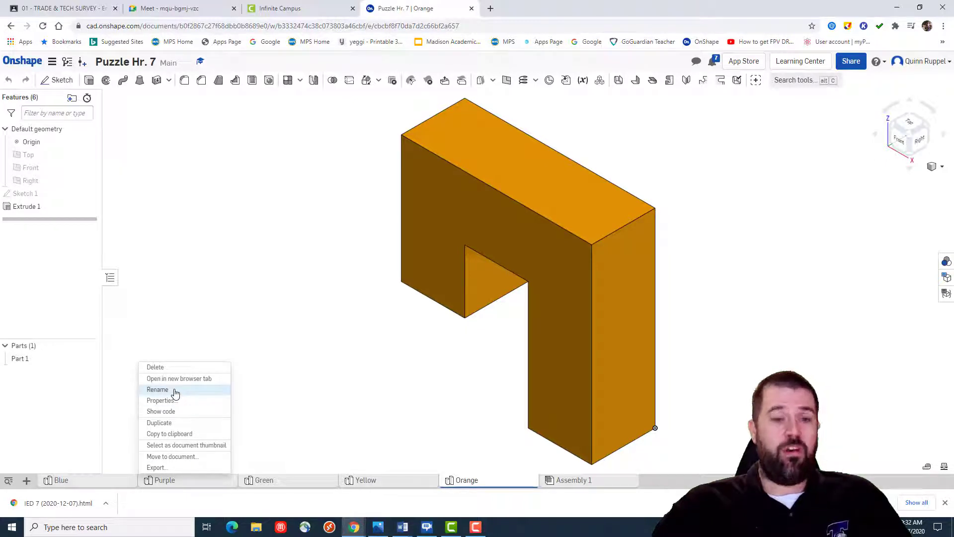
click(269, 379)
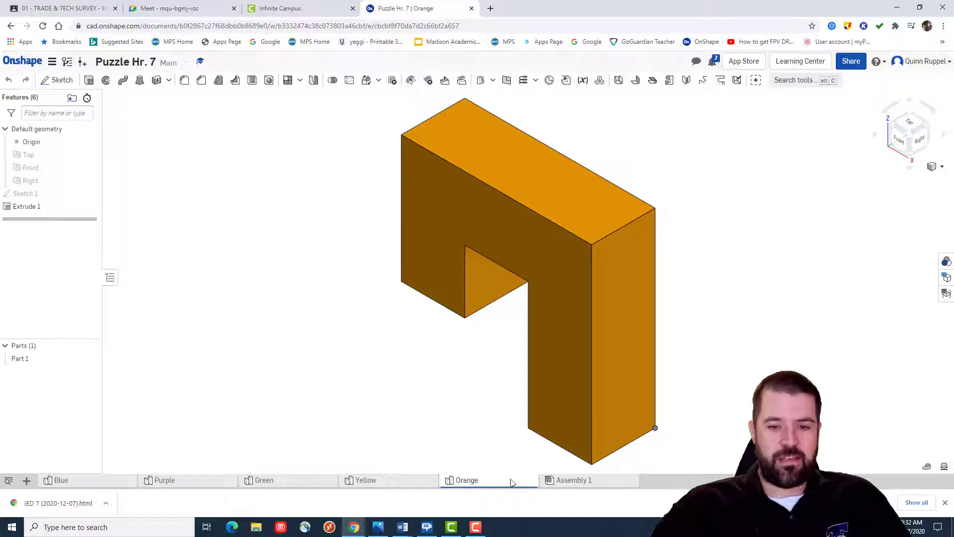
mouse_move(560, 488)
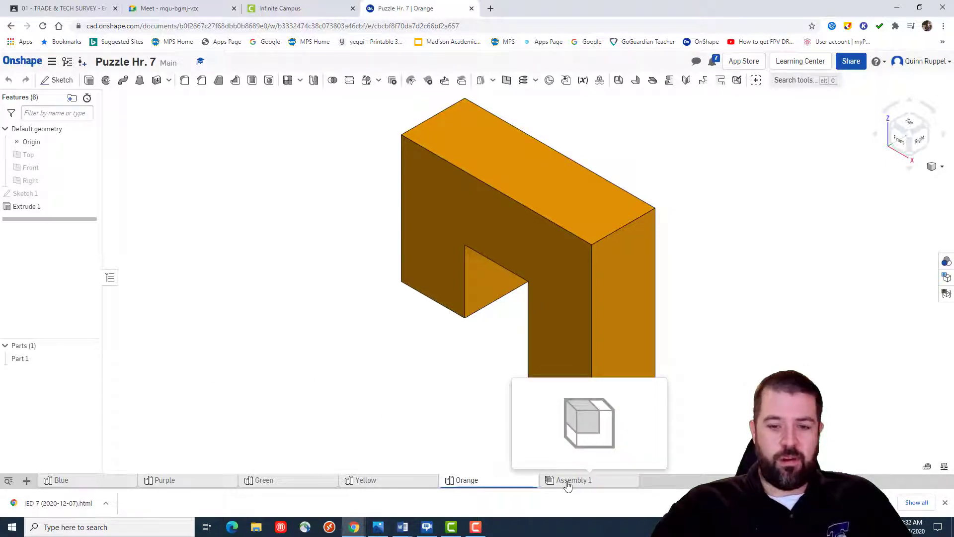
- In Assembly 1, insert the Blue part and place it above and to the right of the origin
click(567, 483)
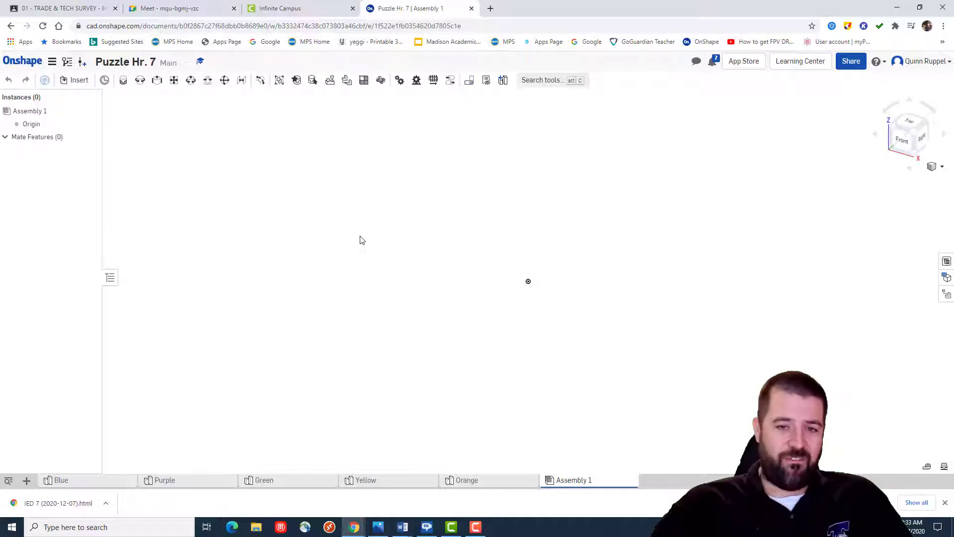
click(76, 81)
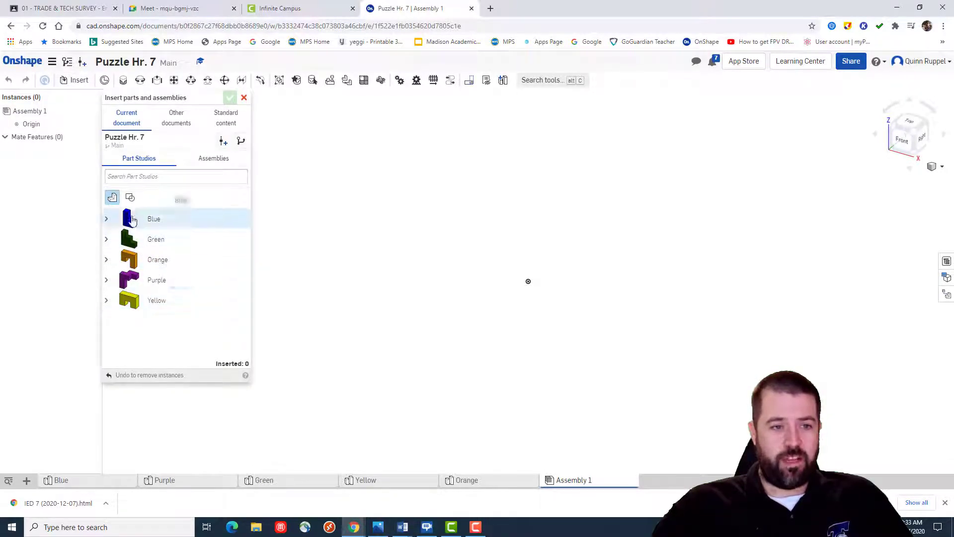
click(131, 220)
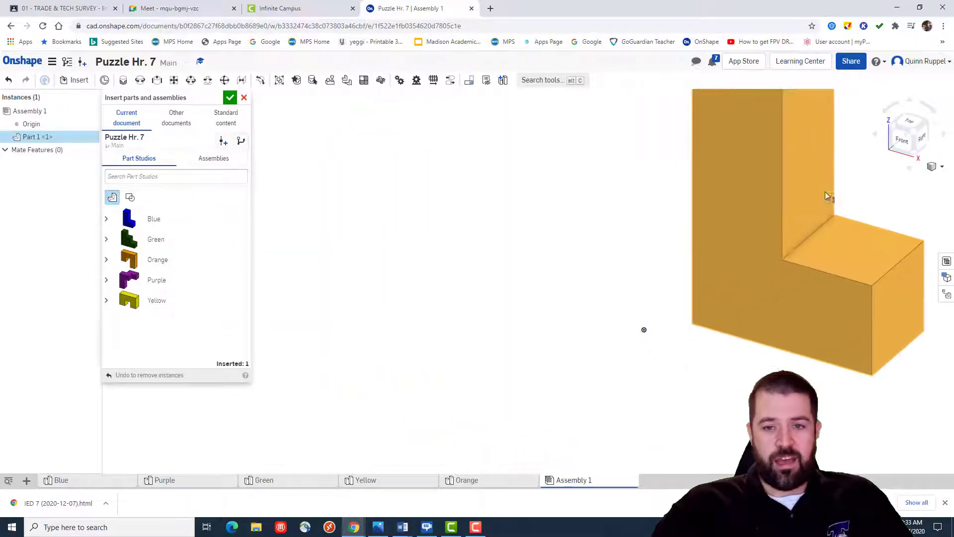
scroll(837, 203, up, 3)
scroll(835, 206, down, 5)
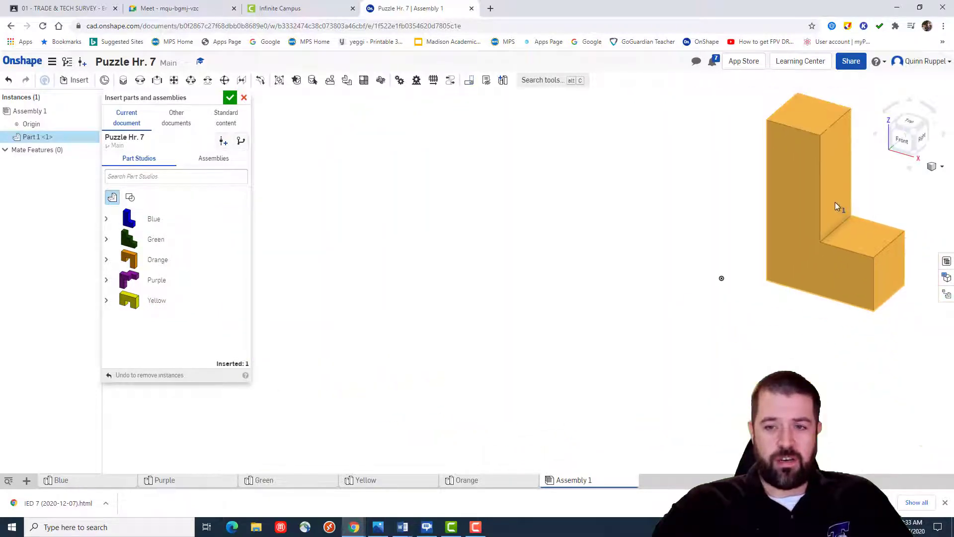
middle_drag(809, 204, 637, 262)
click(763, 193)
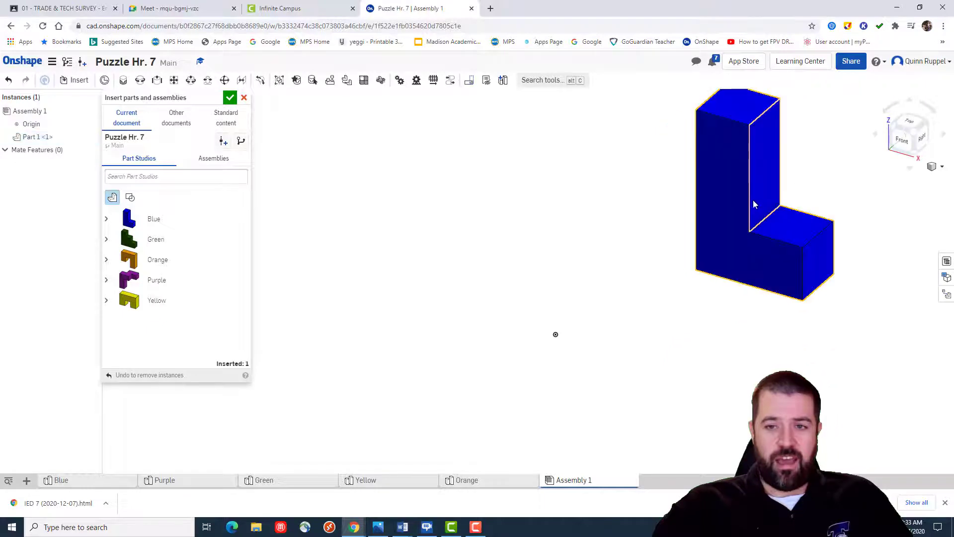
- Insert the Green part and place it in open space to the left of the blue piece
click(154, 242)
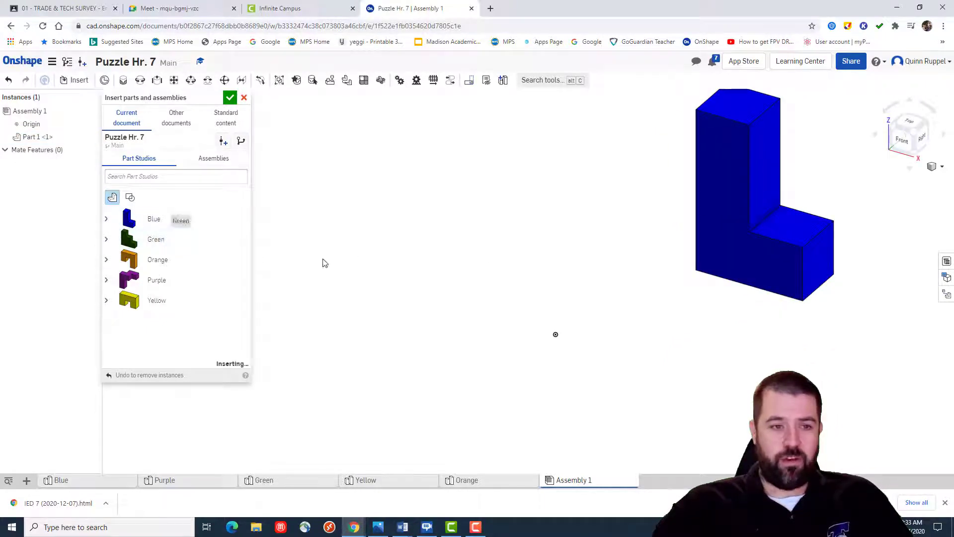
scroll(383, 260, up, 2)
scroll(392, 256, down, 4)
click(328, 233)
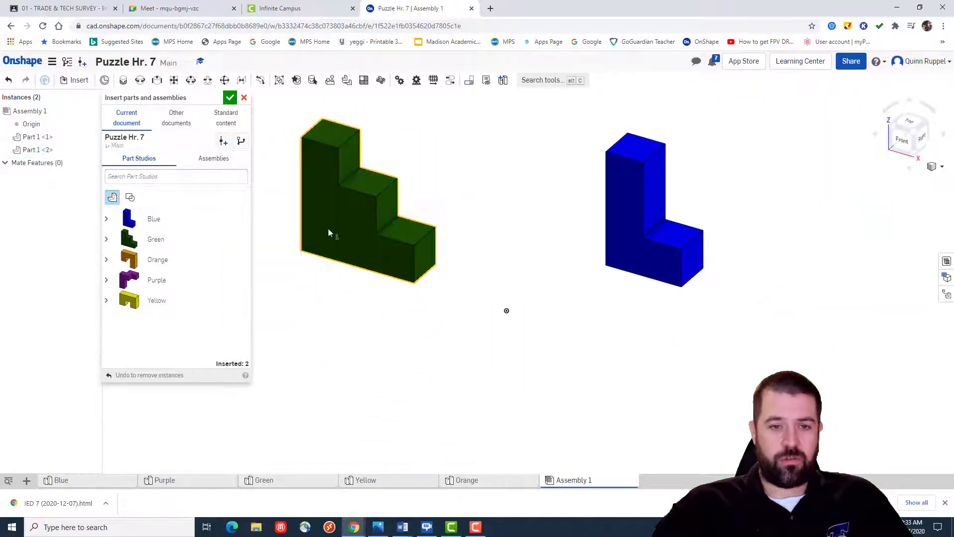
- Insert the Orange part and place it below and to the left of the green piece
click(171, 260)
click(586, 311)
scroll(249, 310, up, 1)
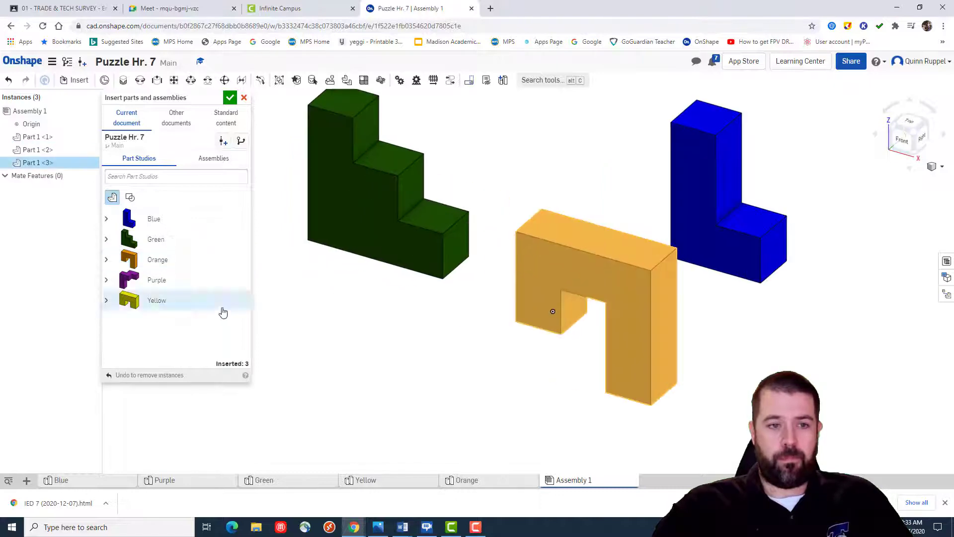
scroll(464, 336, up, 3)
scroll(460, 333, down, 8)
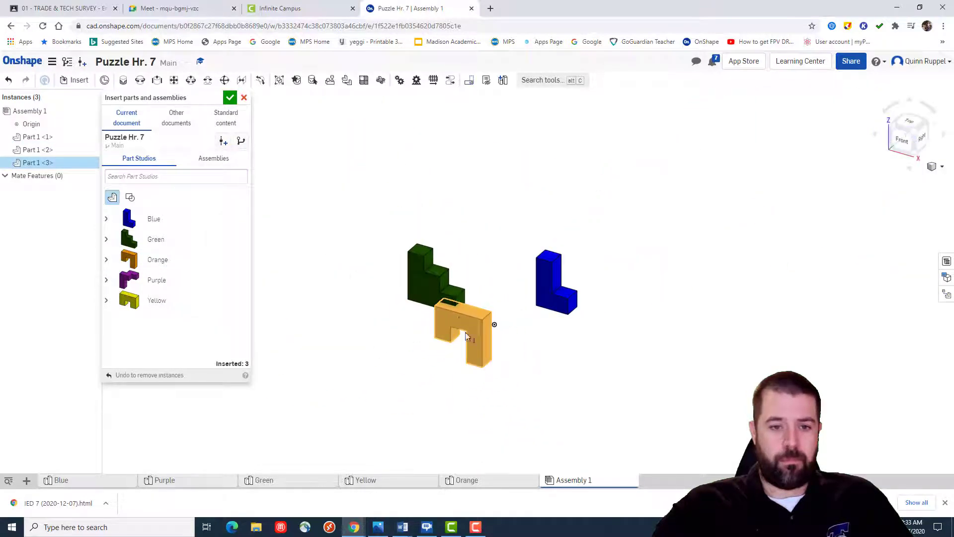
click(319, 349)
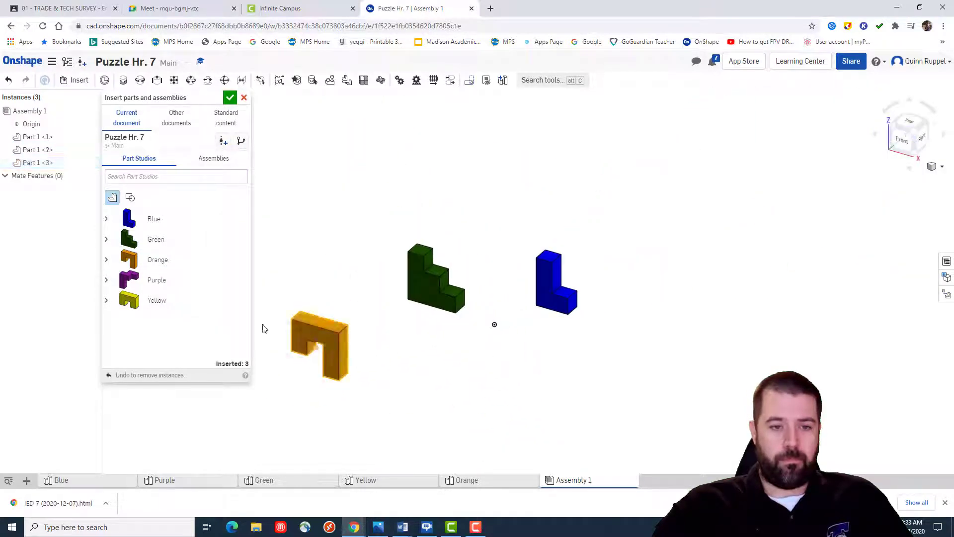
- Insert the Purple part right of the blue piece and the Yellow part below the origin, and finish the insertion with all five parts kept
click(158, 281)
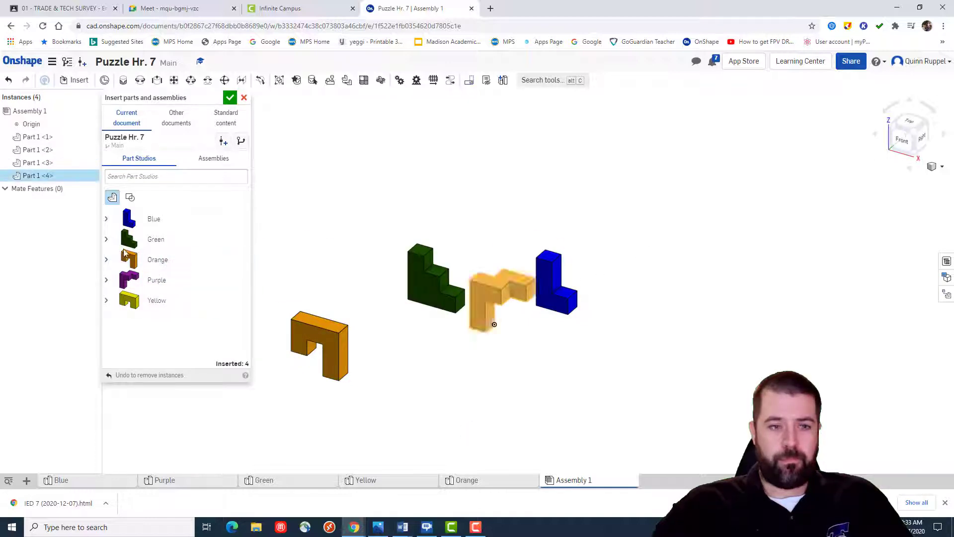
click(703, 321)
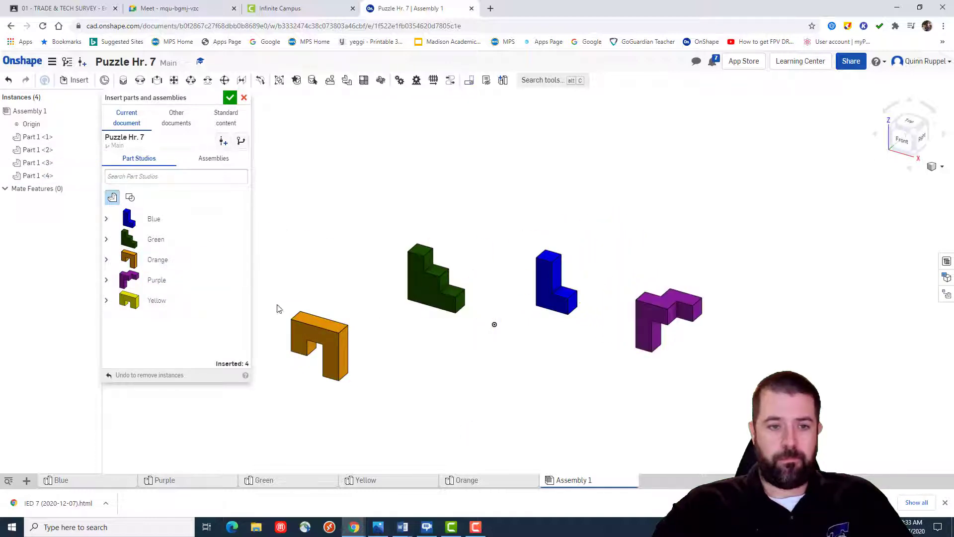
click(171, 300)
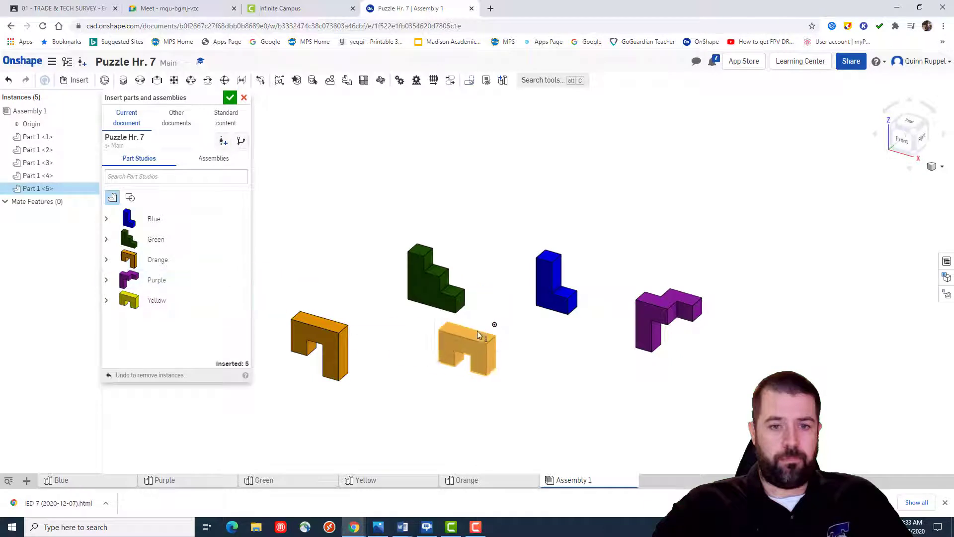
click(529, 393)
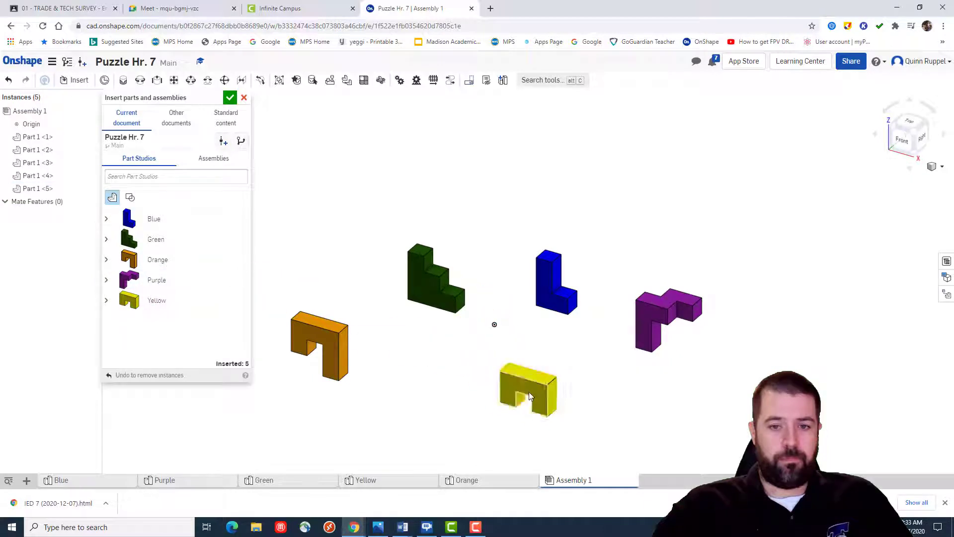
click(244, 98)
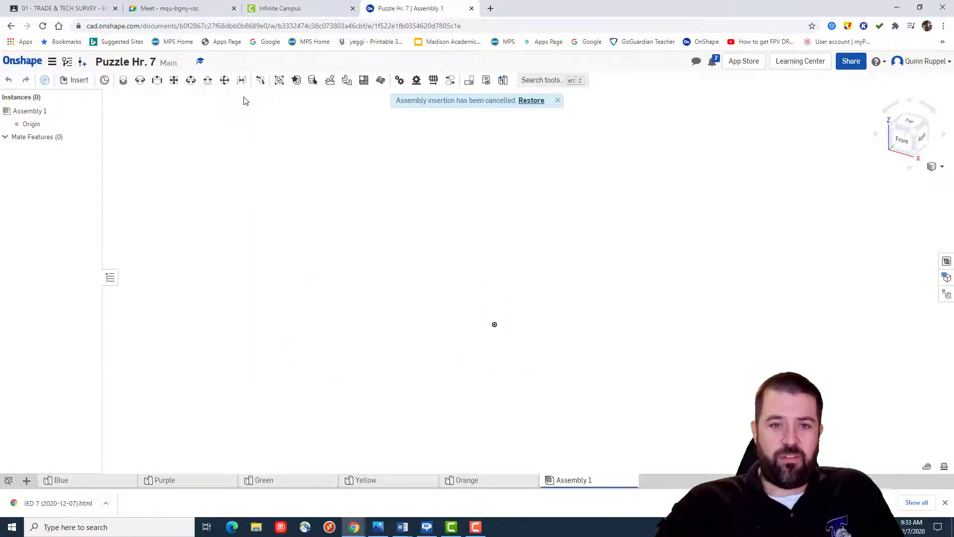
click(530, 101)
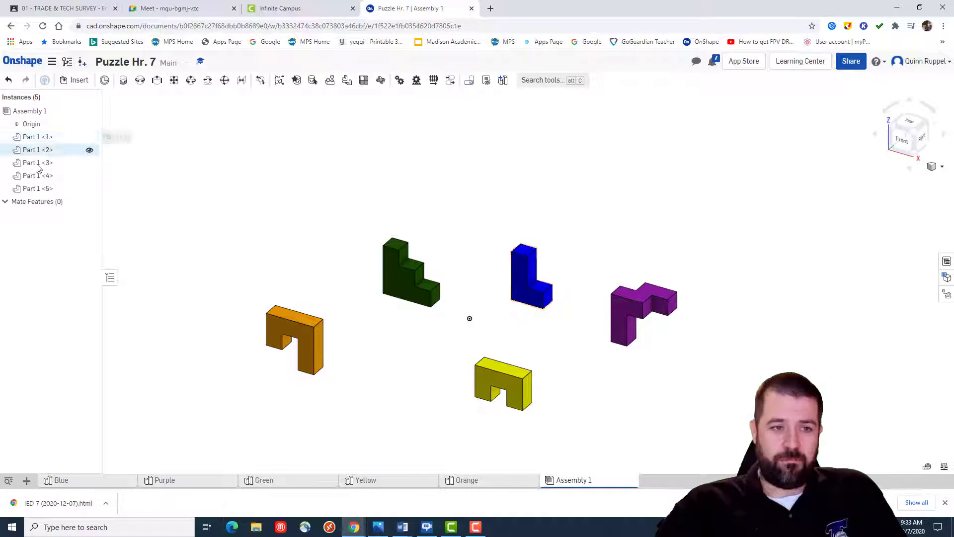
- Fix the blue piece in place in the assembly and test that it cannot be moved
right_click(524, 281)
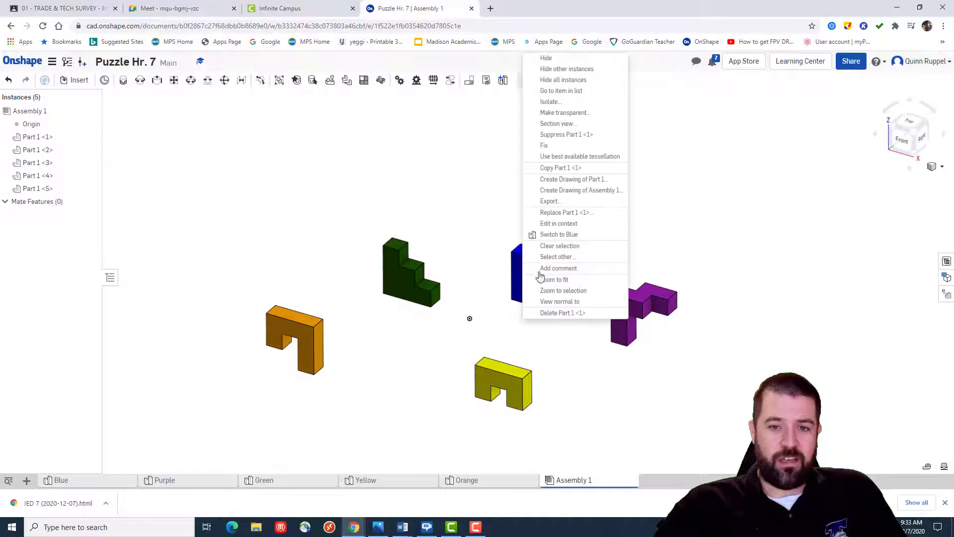
click(557, 150)
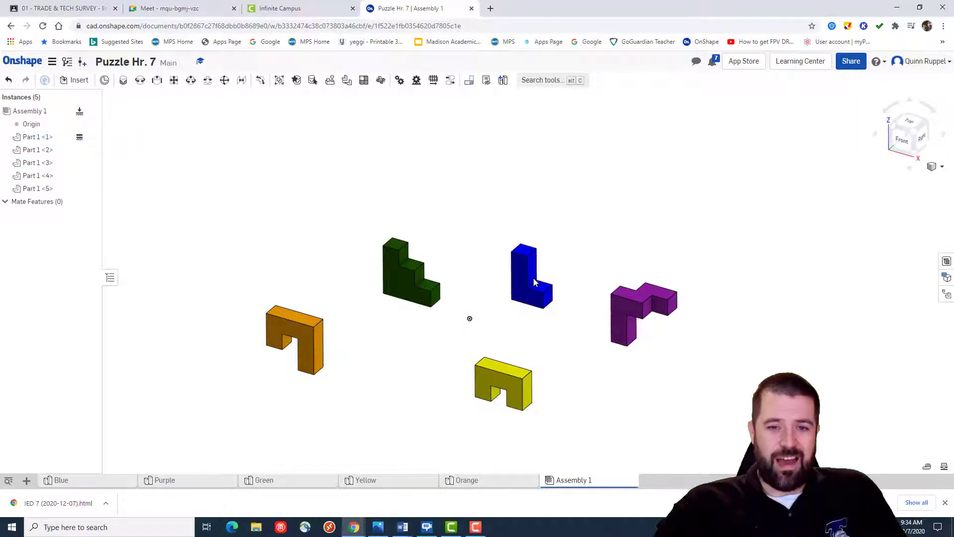
drag(509, 293, 535, 285)
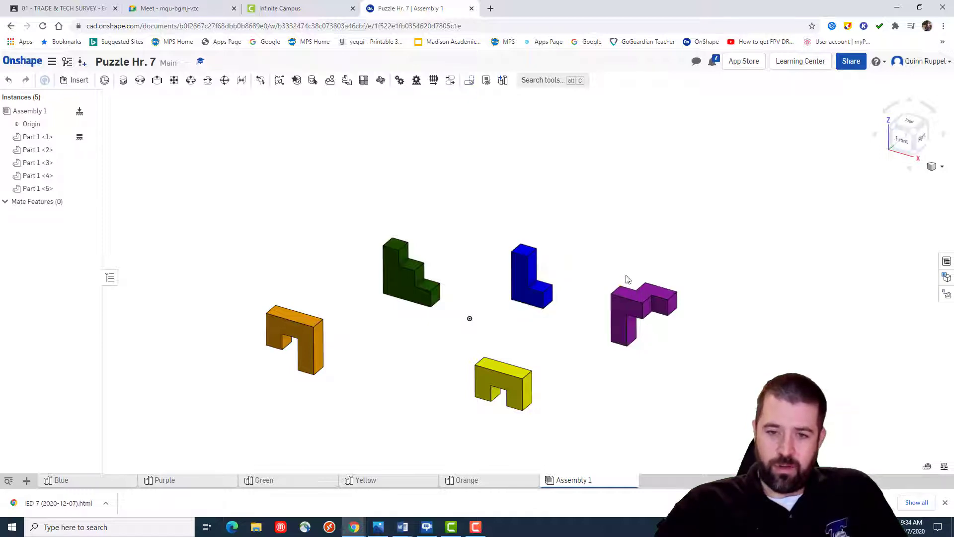
- Reposition the purple, green, orange and yellow pieces so they are spread out around the blue piece
drag(629, 291, 662, 250)
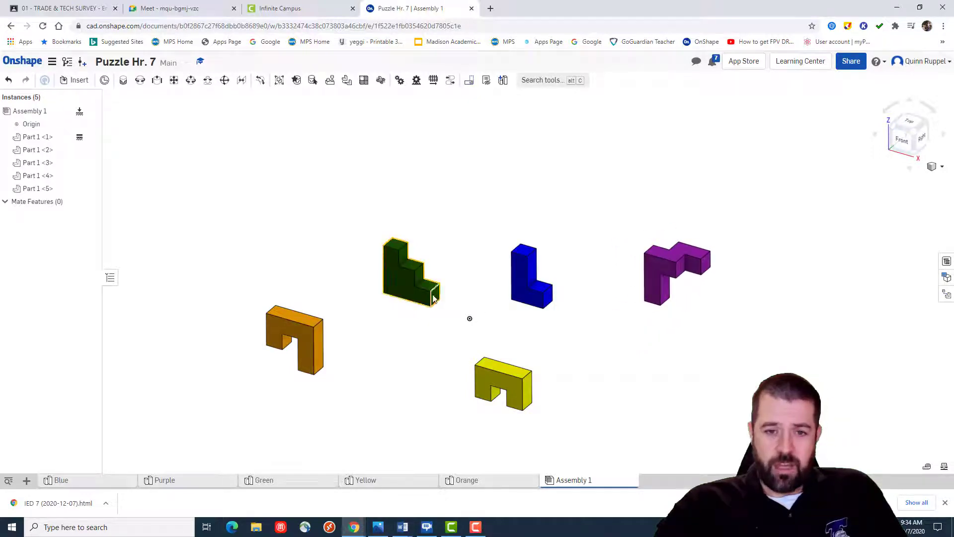
drag(417, 258, 419, 224)
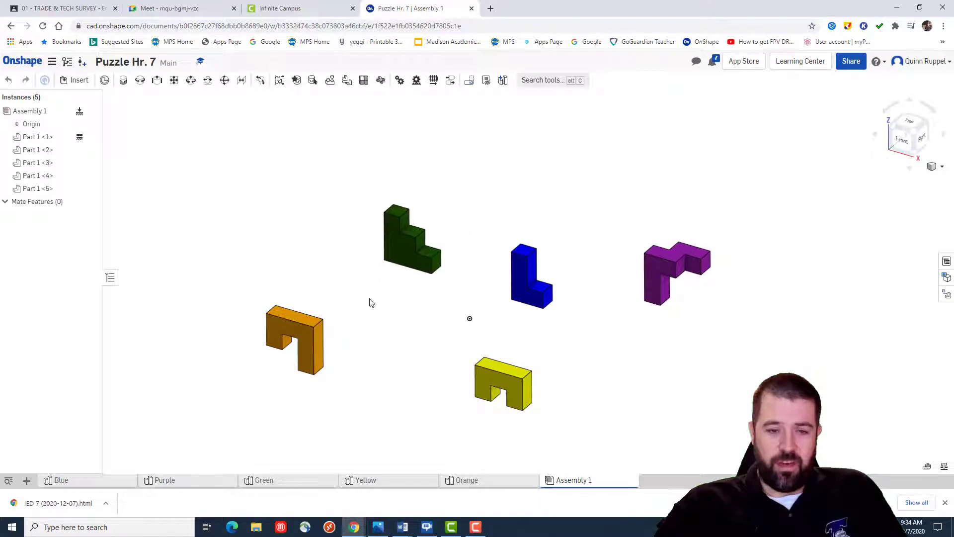
drag(311, 341, 379, 298)
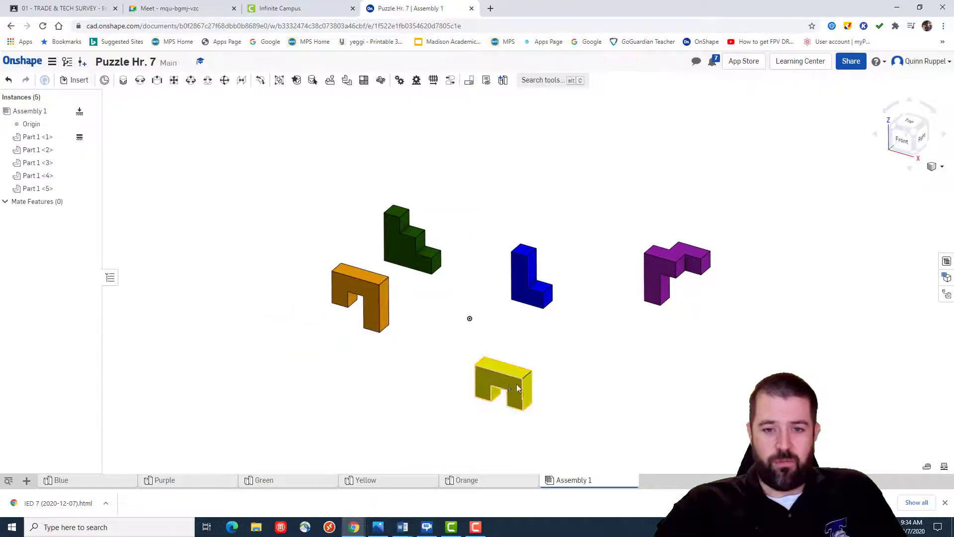
drag(508, 386, 590, 384)
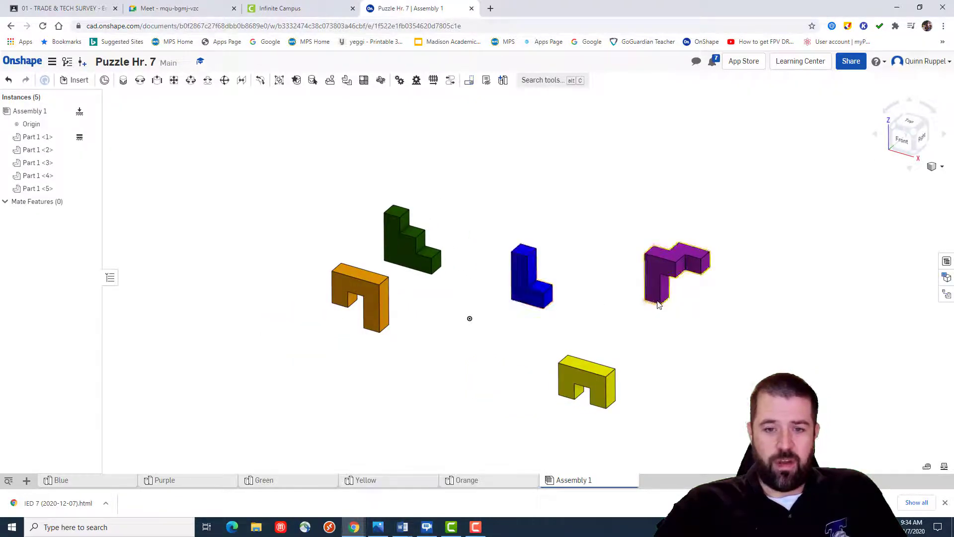
scroll(577, 298, down, 3)
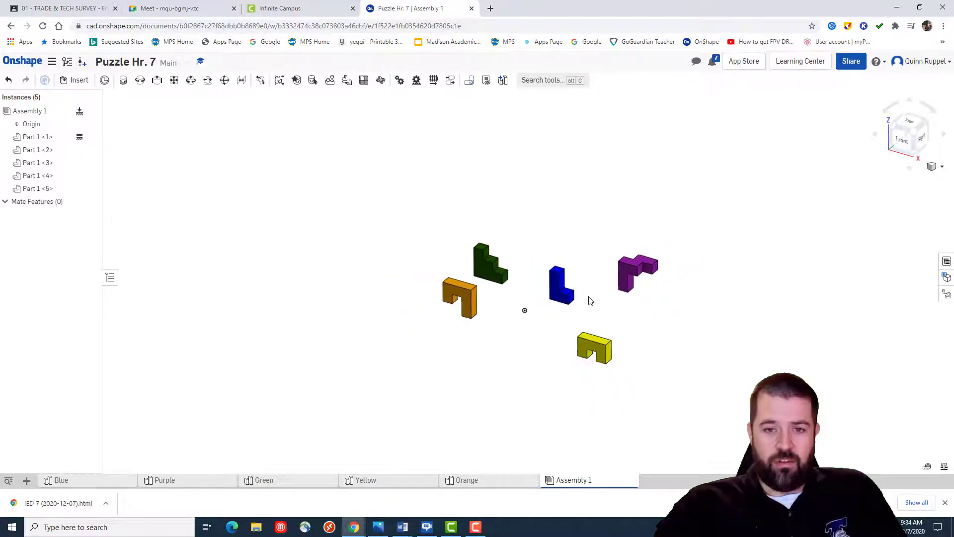
scroll(590, 298, up, 3)
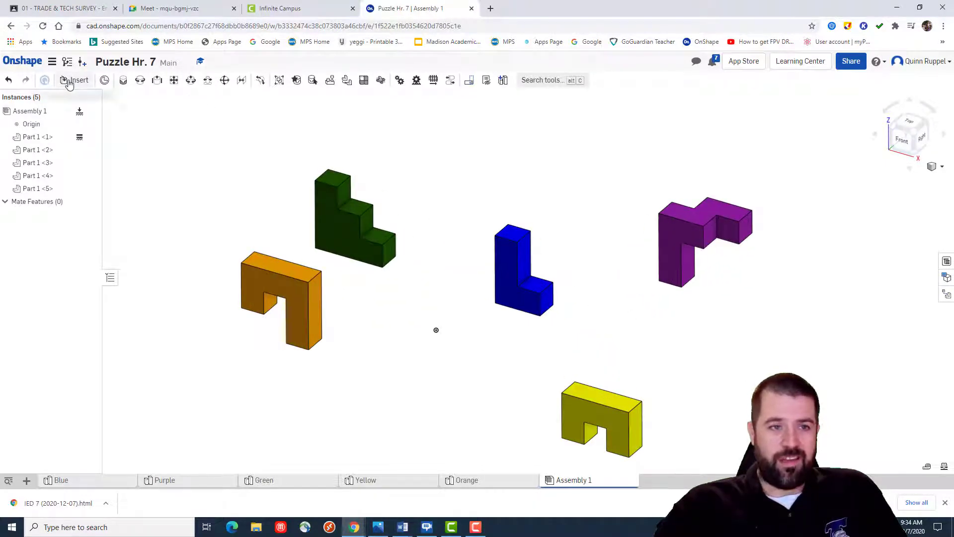
click(174, 81)
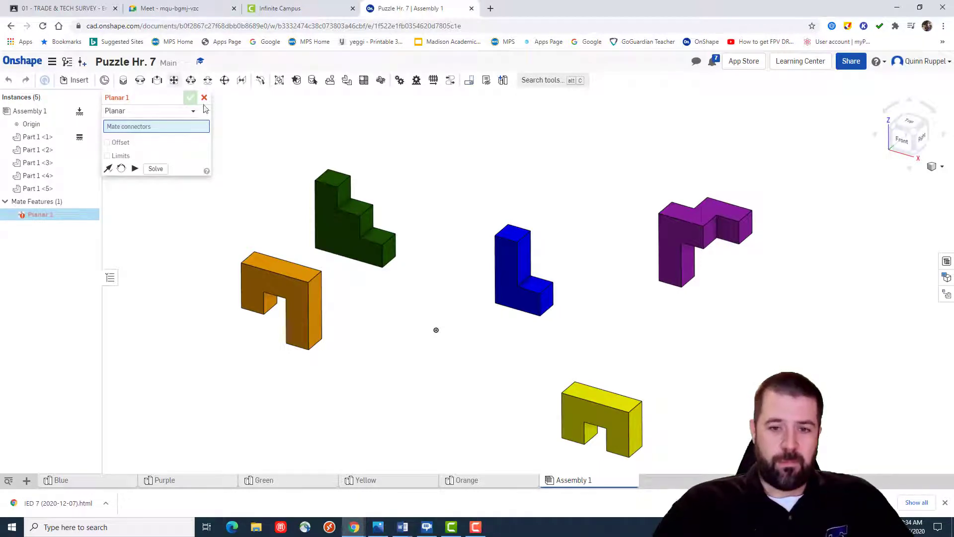
middle_drag(568, 318, 553, 311)
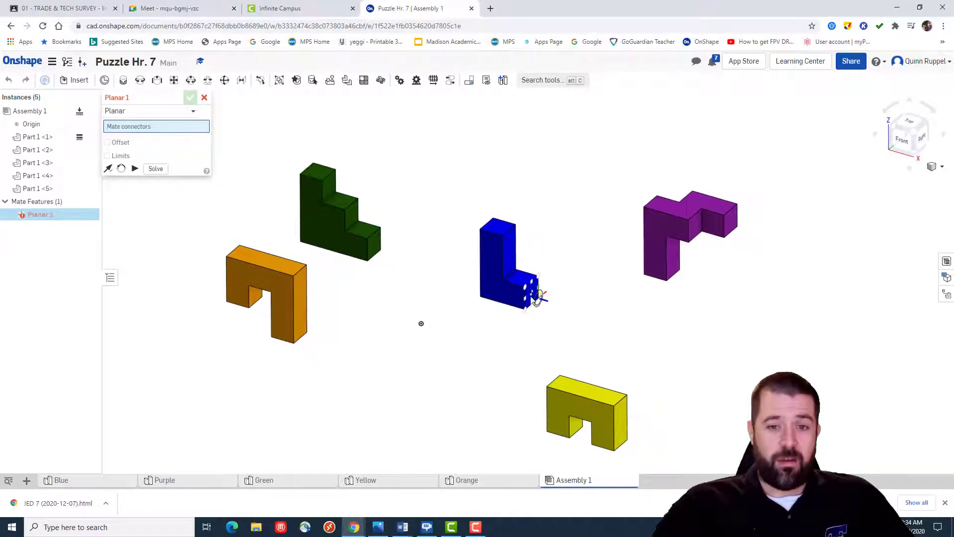
click(204, 98)
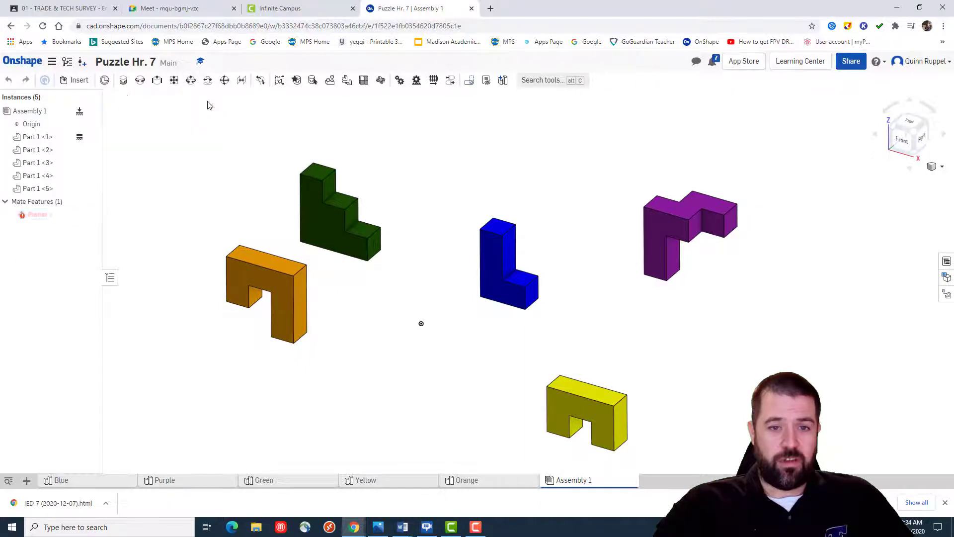
- Move the yellow piece closer to the fixed blue piece
click(902, 139)
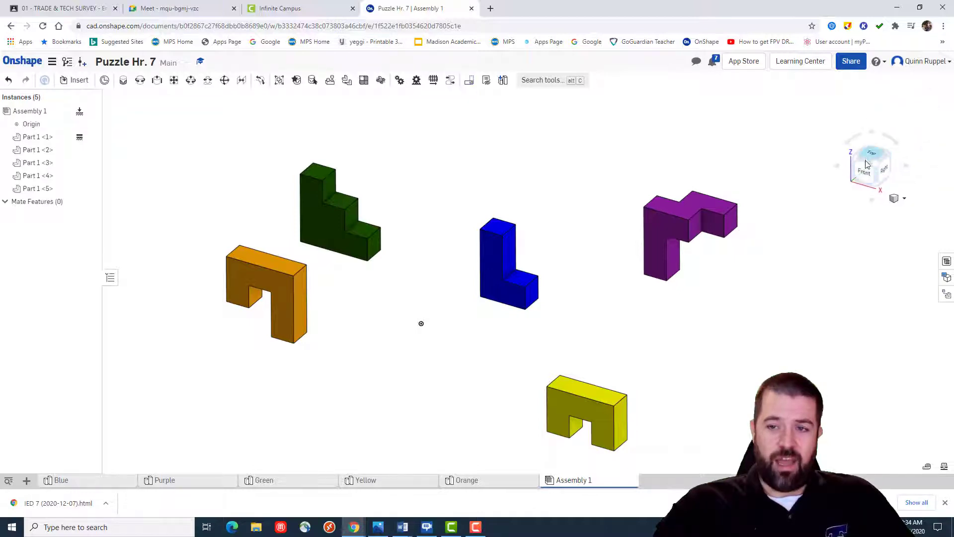
drag(877, 123, 828, 158)
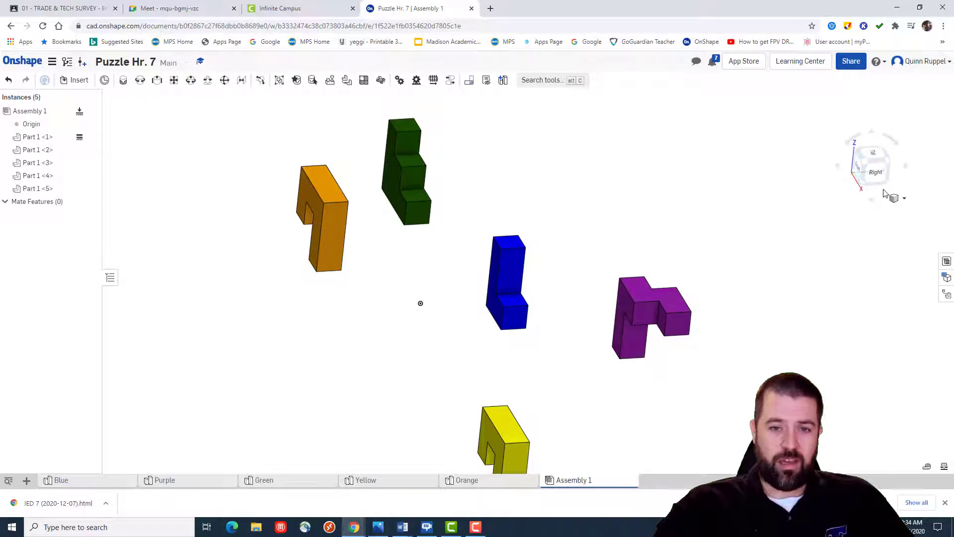
click(897, 198)
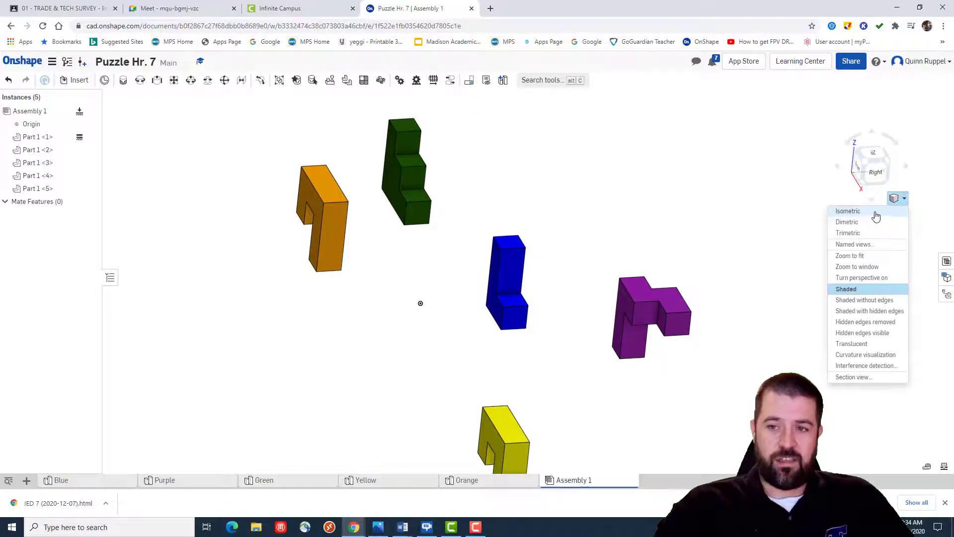
click(875, 214)
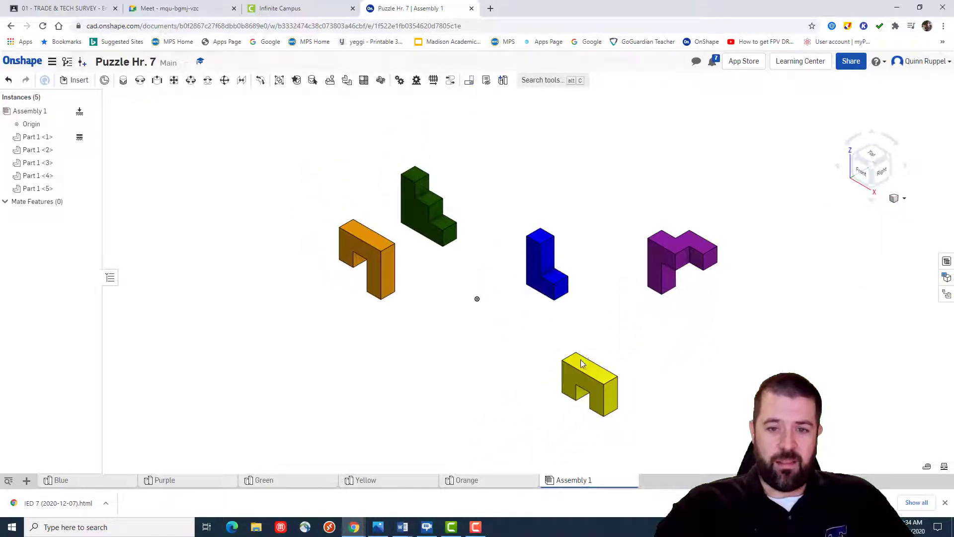
drag(578, 375, 593, 346)
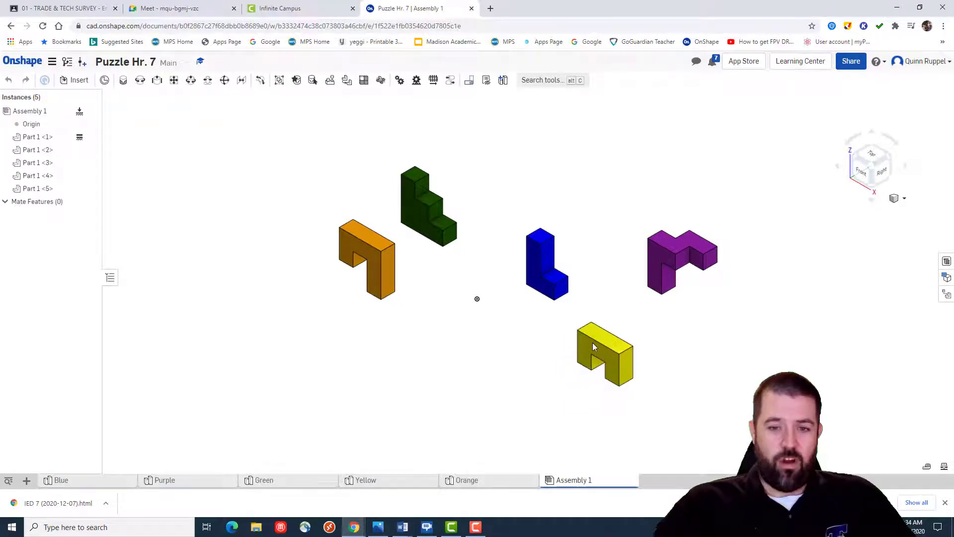
- Try rotating the yellow piece by 20 degrees and undo the rotation
click(593, 346)
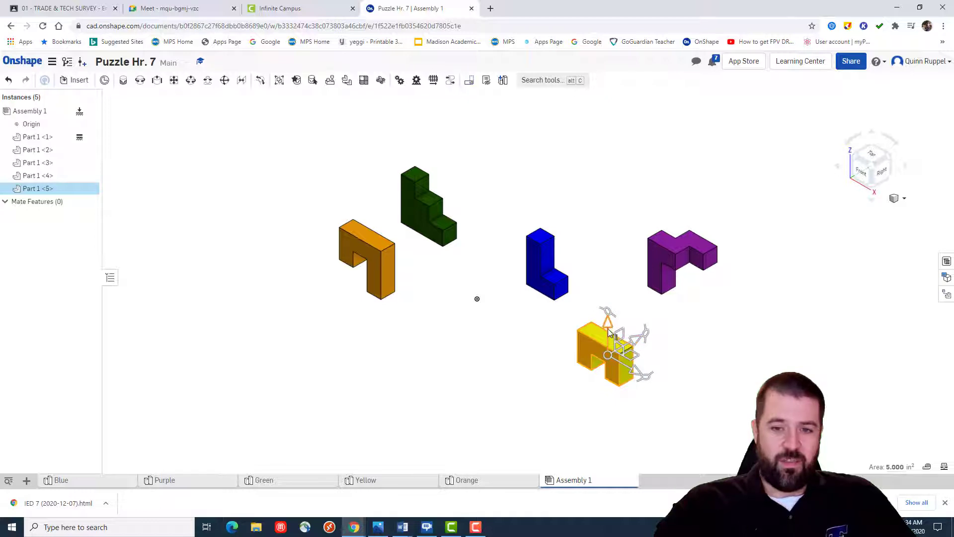
drag(644, 337, 688, 340)
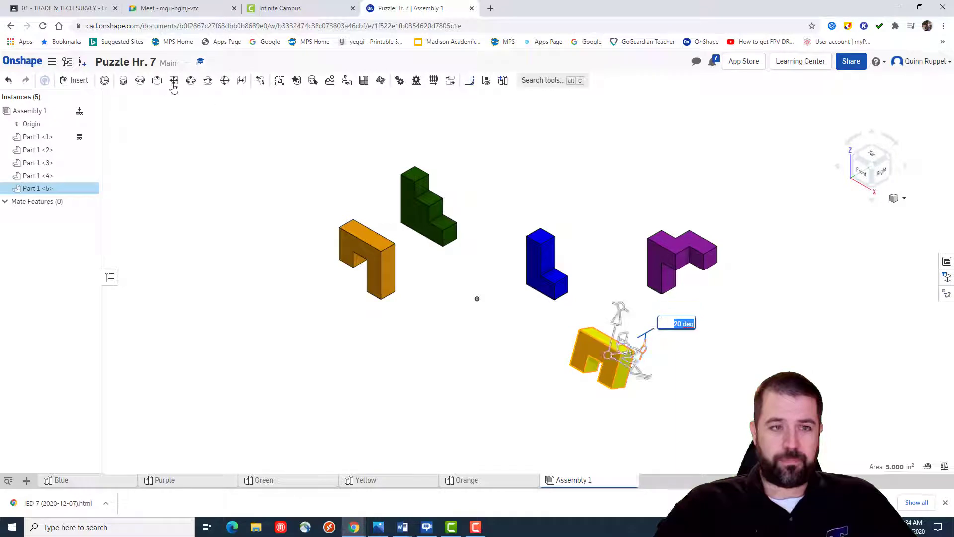
click(8, 80)
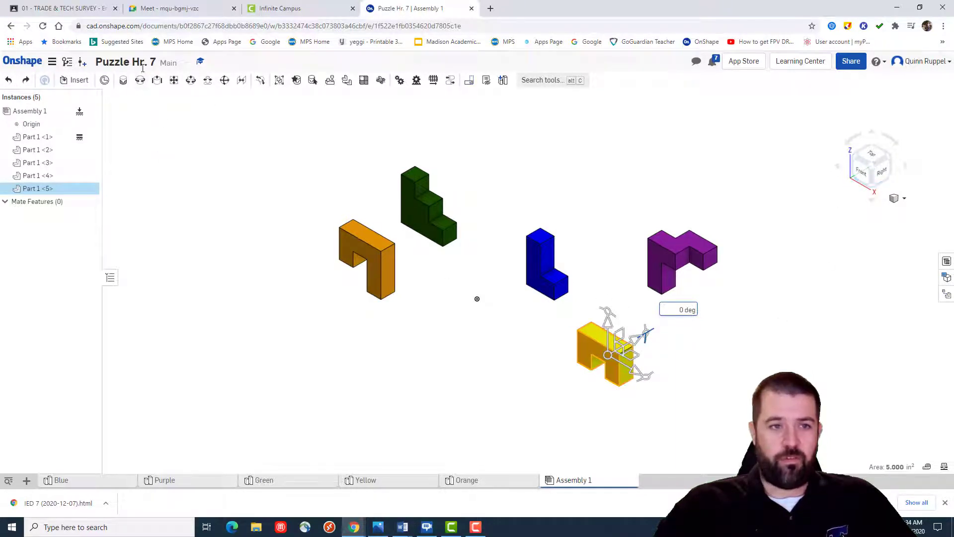
- Begin a planar mate using the centre of the top face of the blue piece's short foot as the first mate connector
click(174, 80)
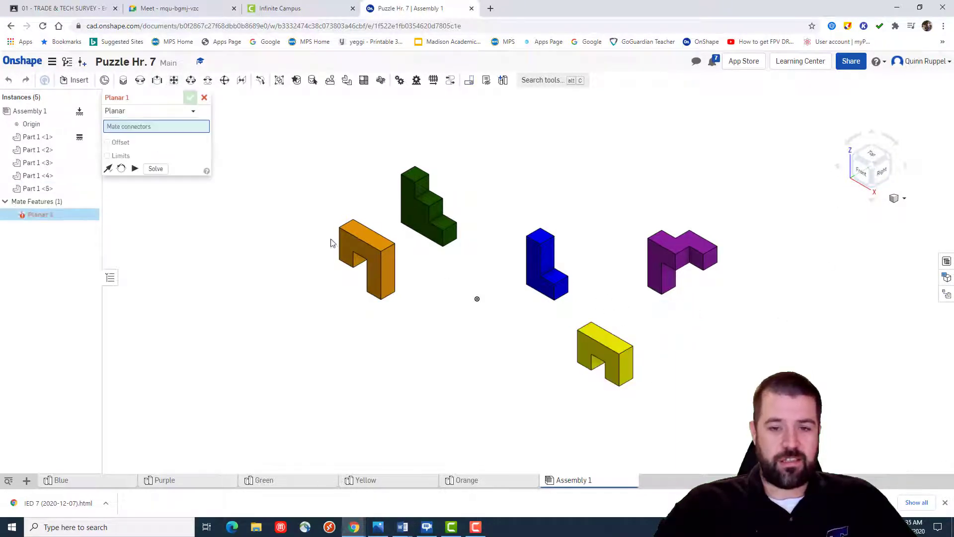
scroll(552, 320, down, 1)
scroll(561, 316, up, 3)
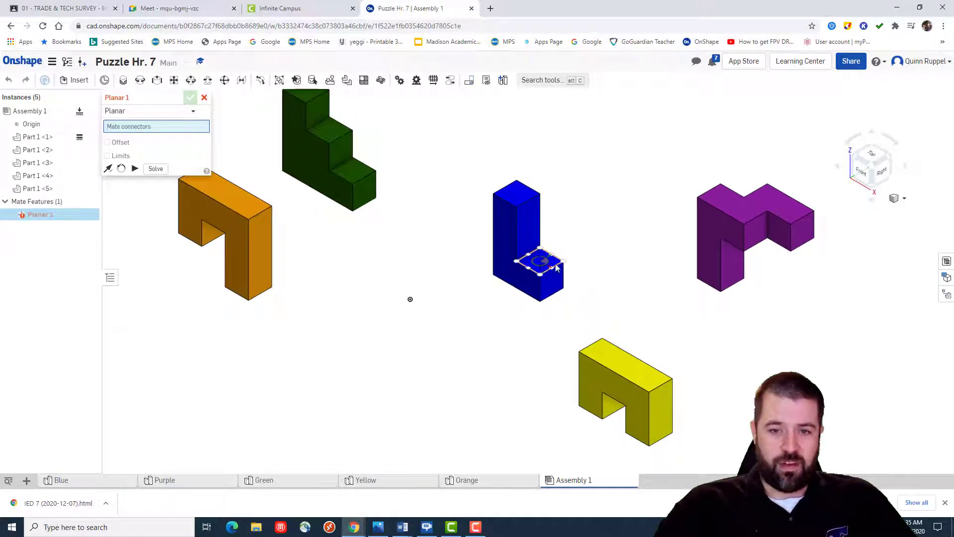
right_drag(849, 258, 866, 161)
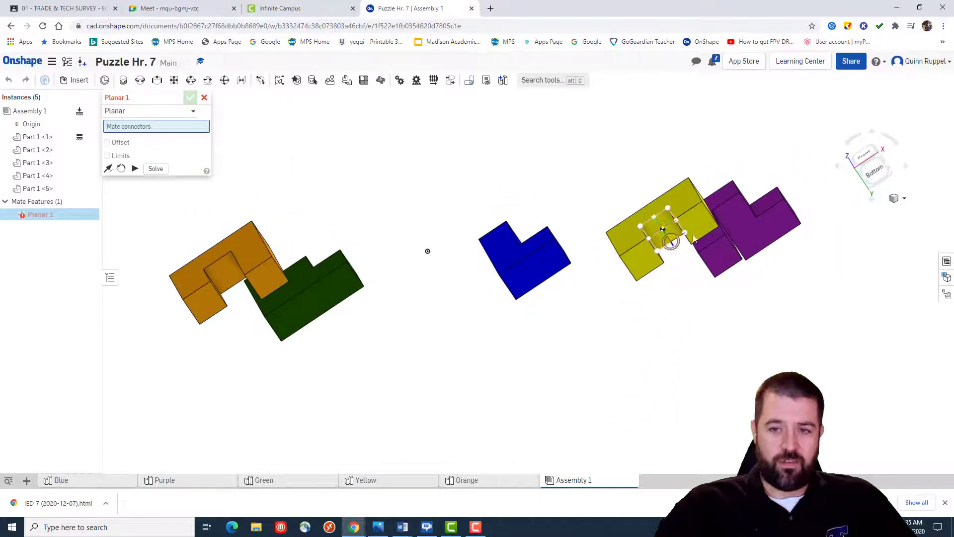
click(904, 199)
click(879, 212)
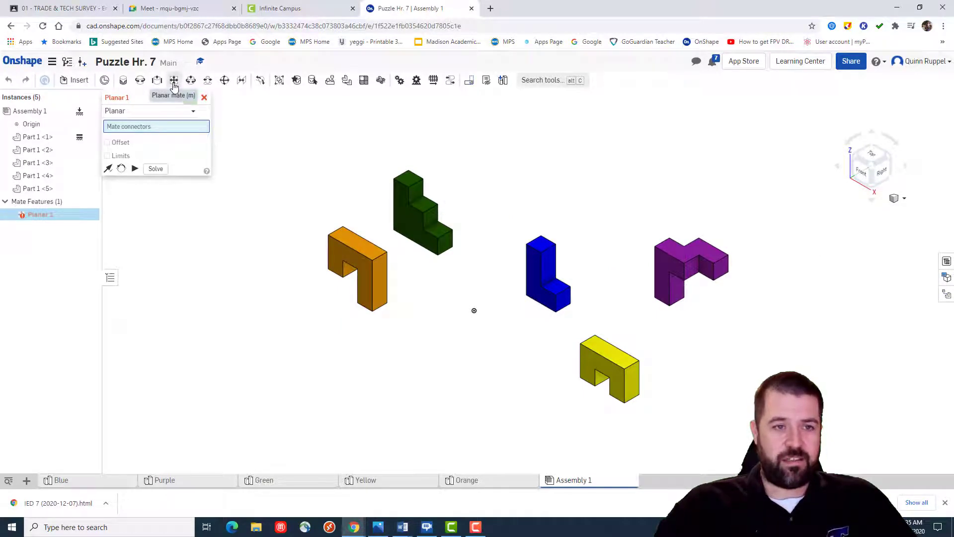
scroll(581, 304, up, 5)
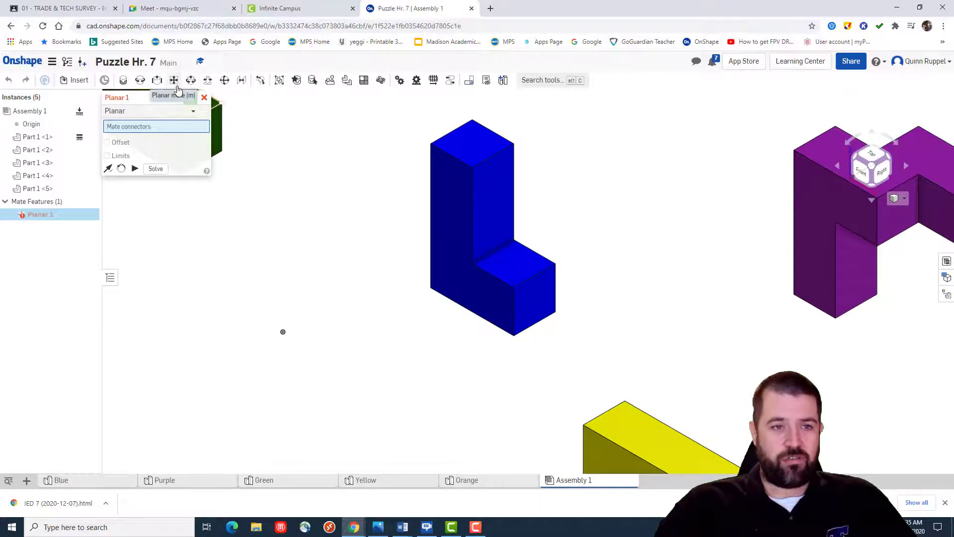
click(515, 264)
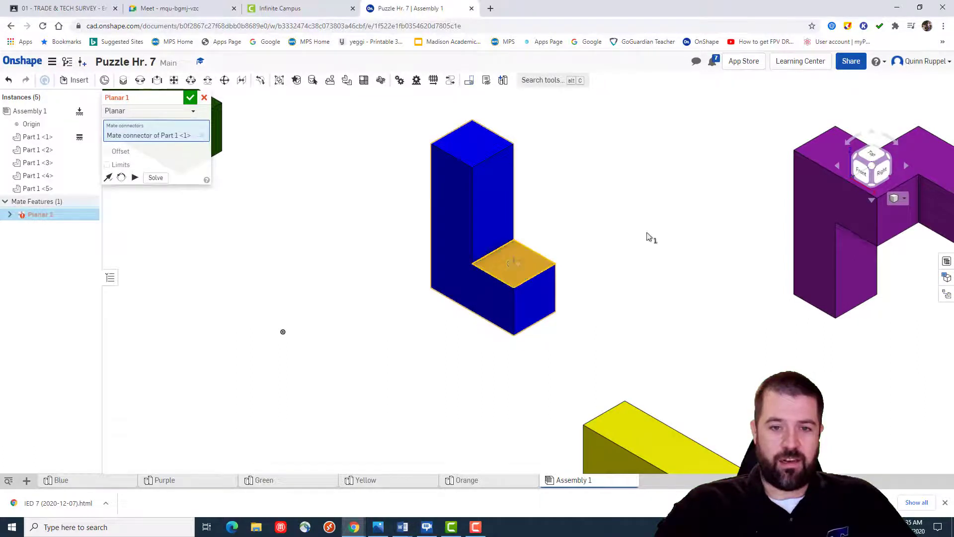
- Use the downward-facing inner face of the yellow piece's notch as the second connector of the planar mate
scroll(783, 346, up, 5)
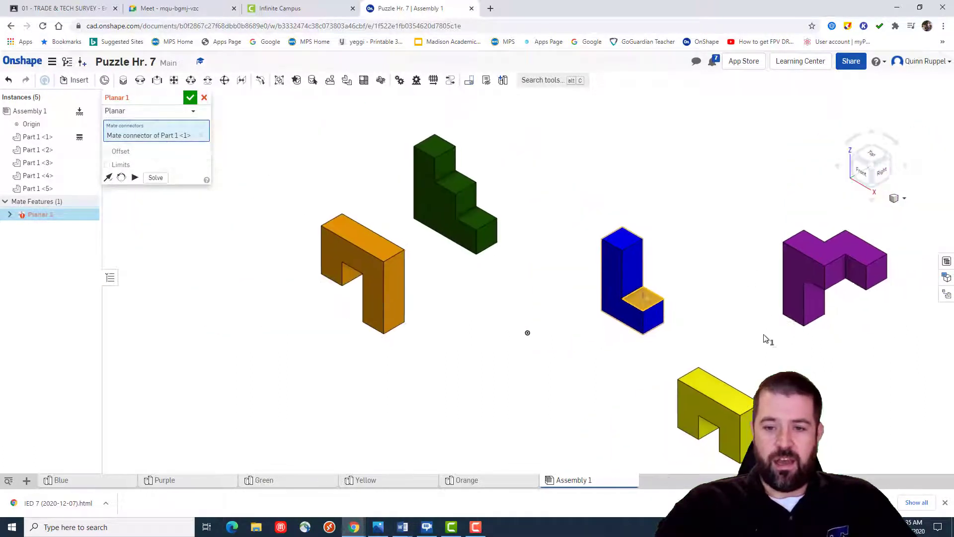
middle_drag(767, 336, 686, 283)
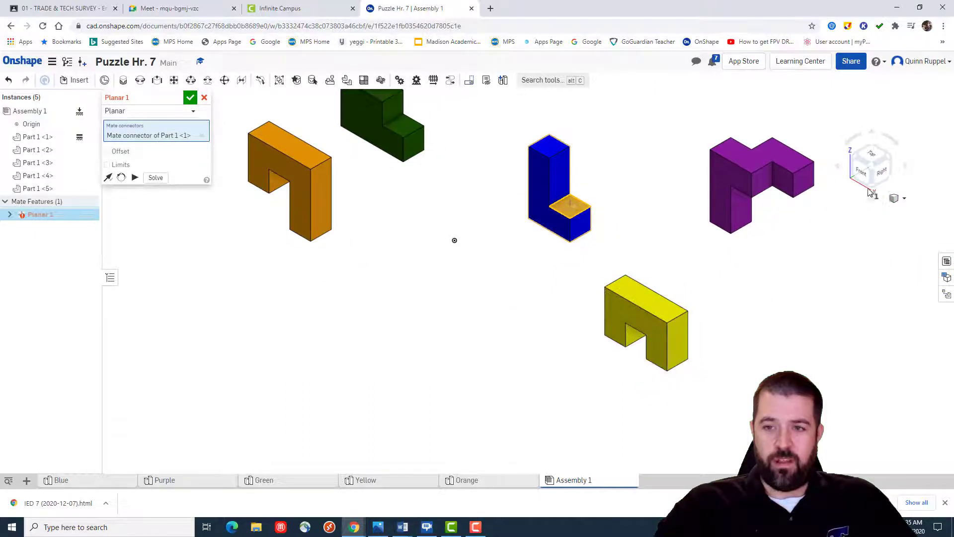
right_drag(761, 313, 777, 259)
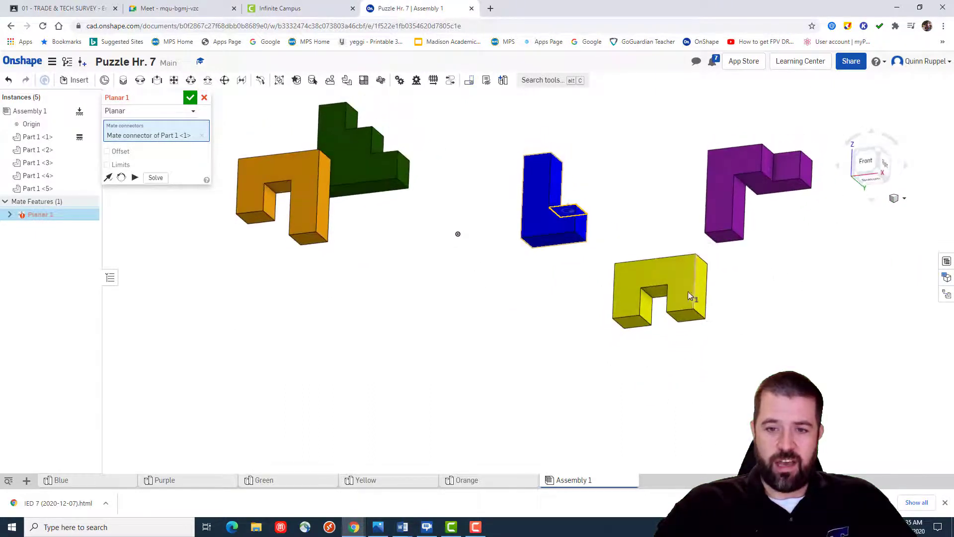
scroll(659, 290, down, 3)
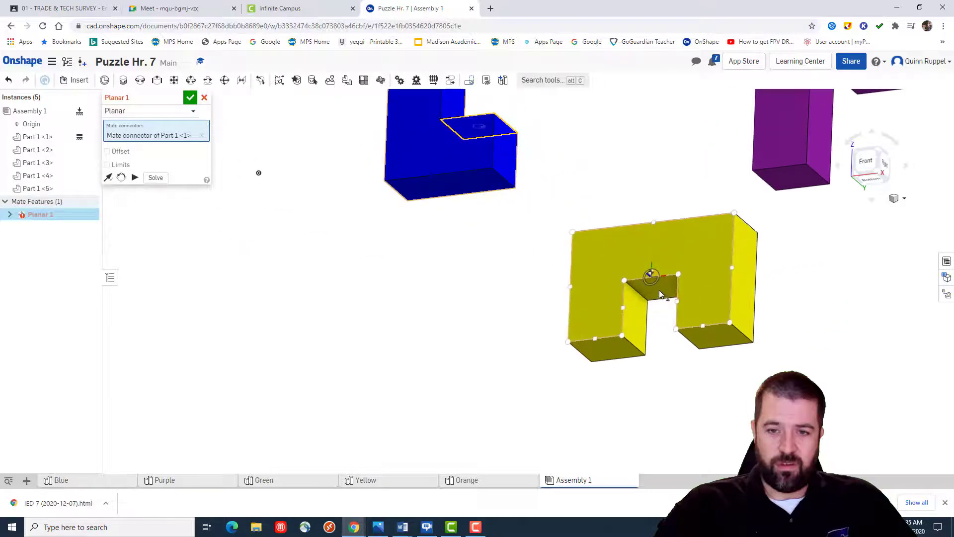
scroll(661, 292, down, 3)
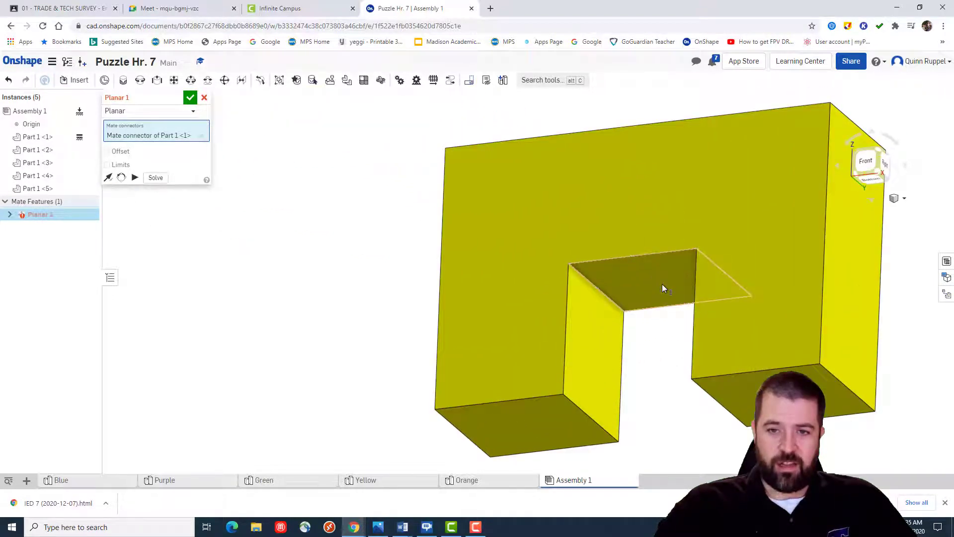
click(662, 285)
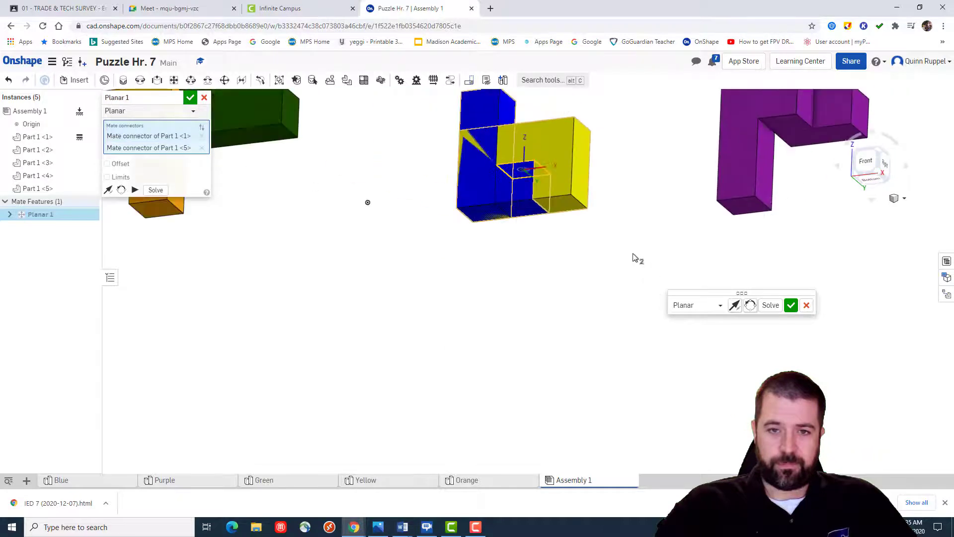
- Reorient the yellow piece's secondary axis so its notch straddles the blue foot, and accept only this planar mate
middle_drag(633, 255, 595, 337)
right_drag(599, 343, 595, 372)
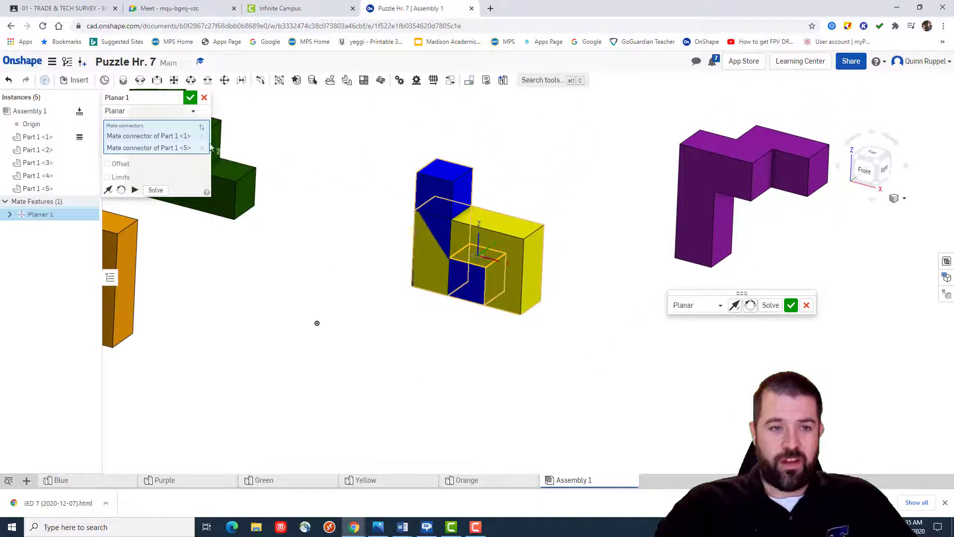
click(750, 306)
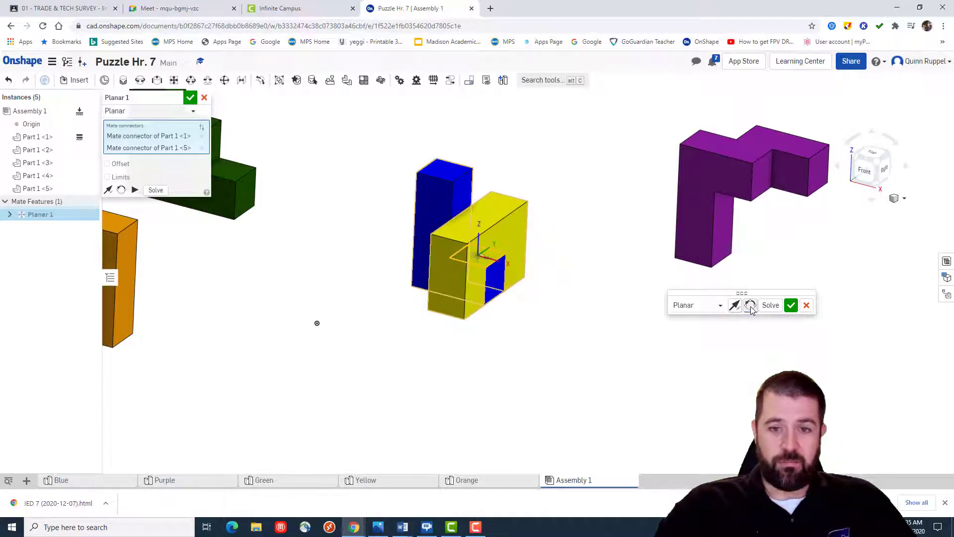
click(792, 306)
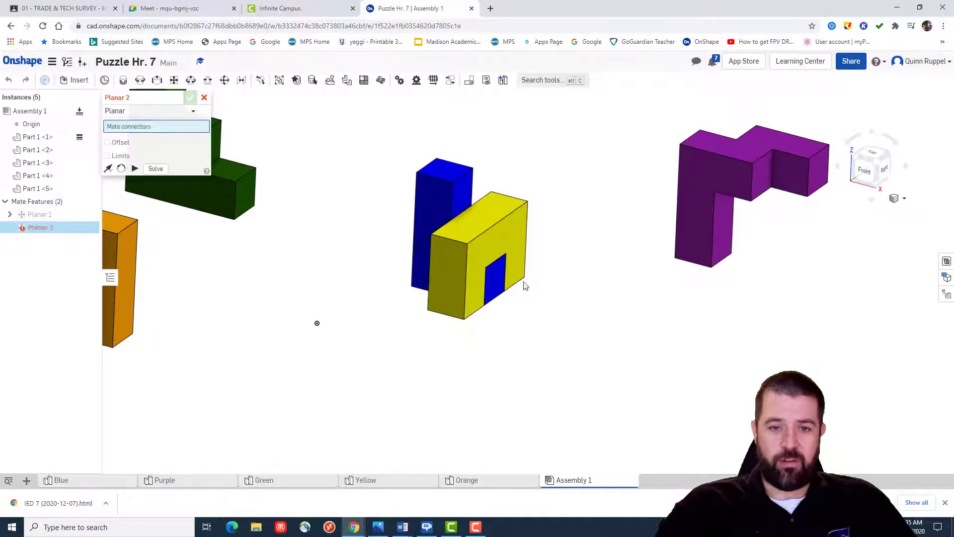
click(204, 97)
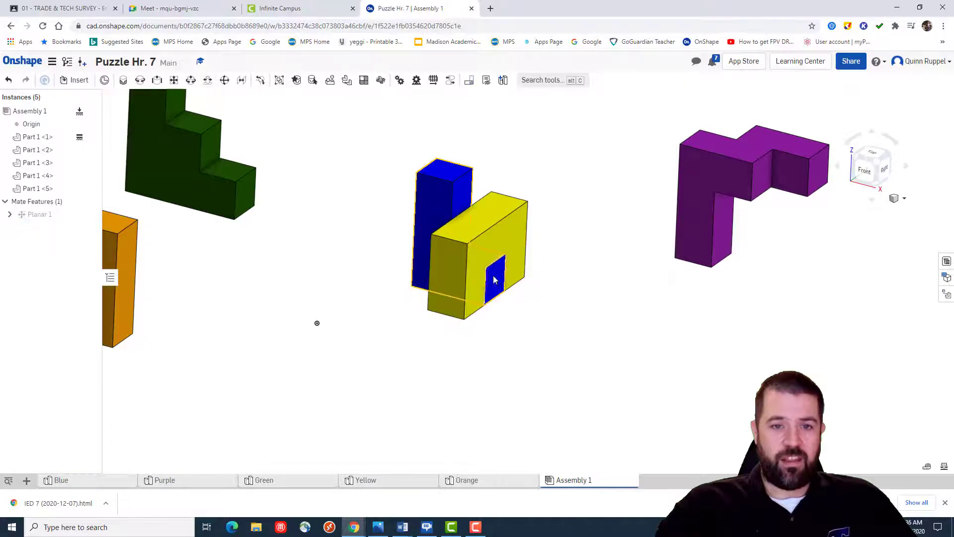
- Slide the yellow piece across the blue foot to test its remaining freedom, leaving the notch offset from the foot
mouse_move(470, 258)
mouse_down()
mouse_move(500, 252)
mouse_move(466, 269)
mouse_up()
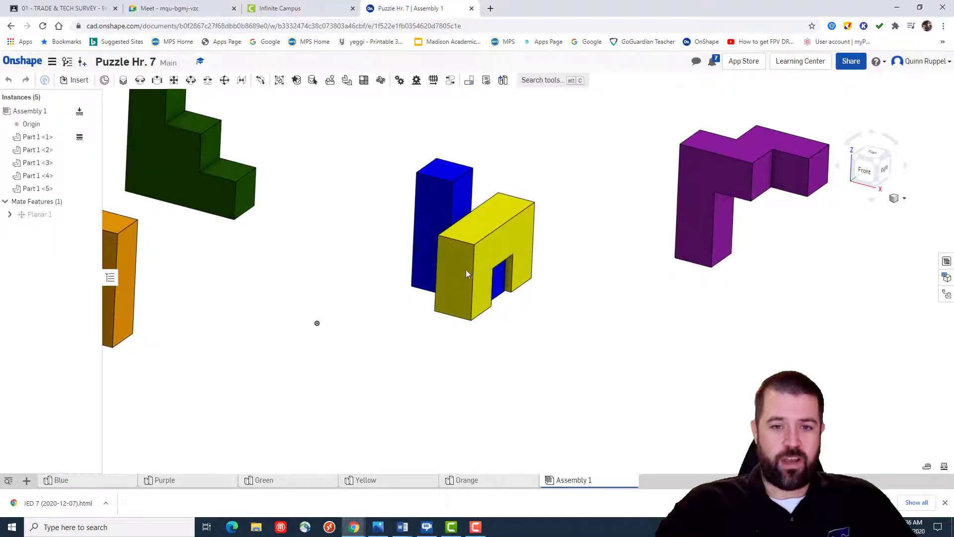
click(865, 172)
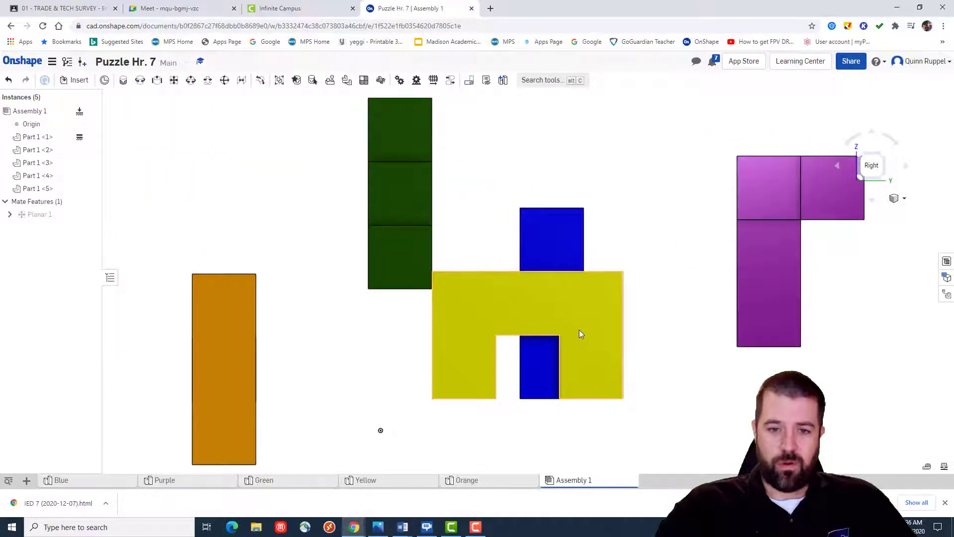
drag(579, 330, 600, 317)
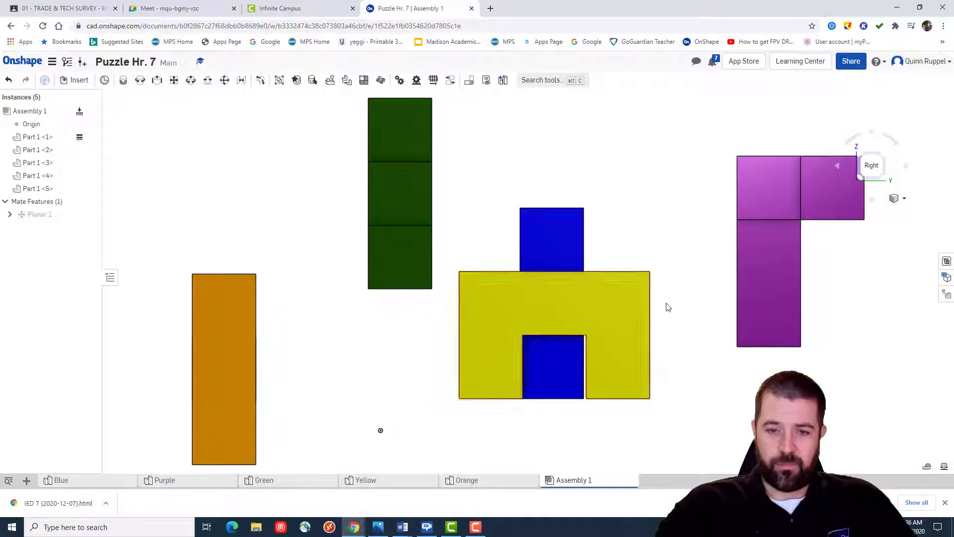
mouse_move(646, 308)
right_down()
mouse_move(622, 311)
mouse_move(638, 320)
right_up()
drag(616, 319, 580, 318)
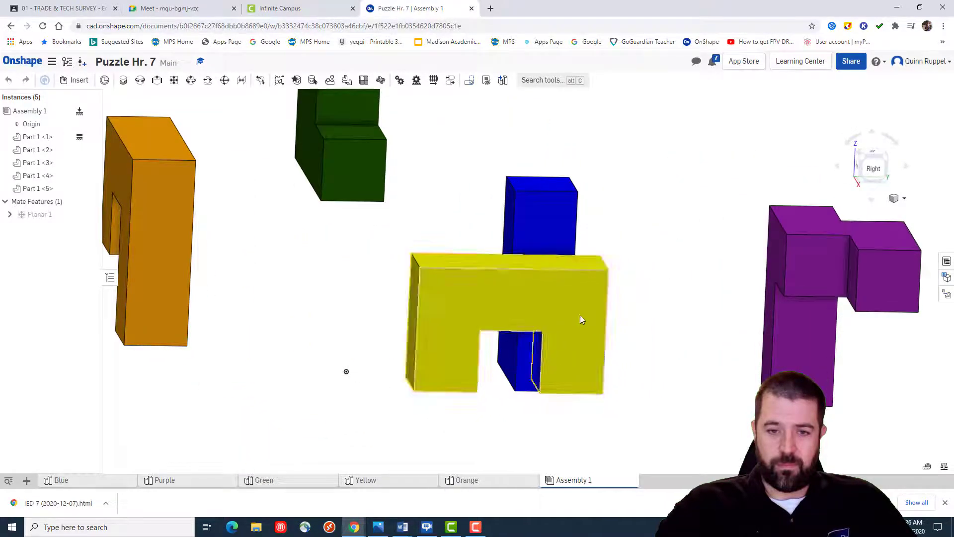
- Add a planar mate between the blue piece's L-shaped side face and the matching inner side face of the yellow notch
click(893, 201)
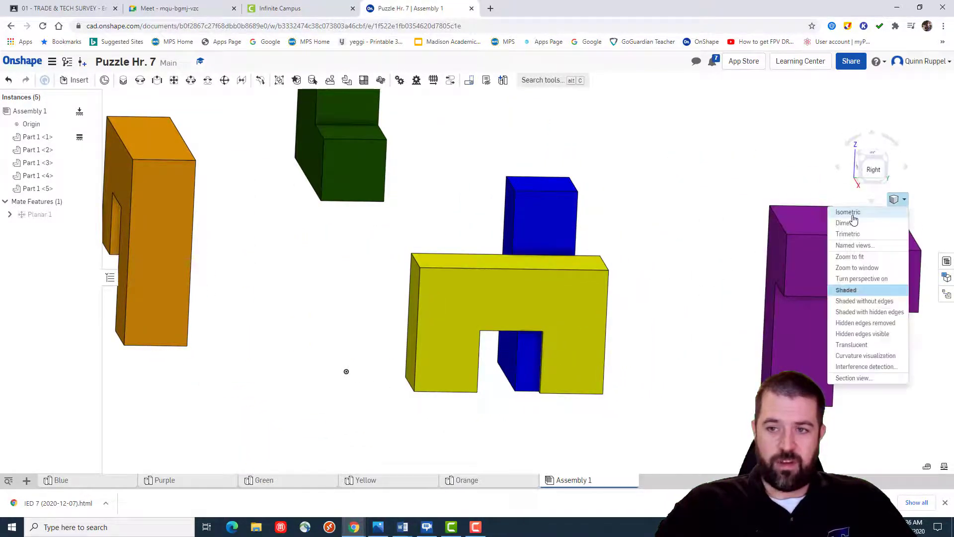
click(863, 287)
scroll(579, 341, down, 5)
scroll(572, 341, up, 6)
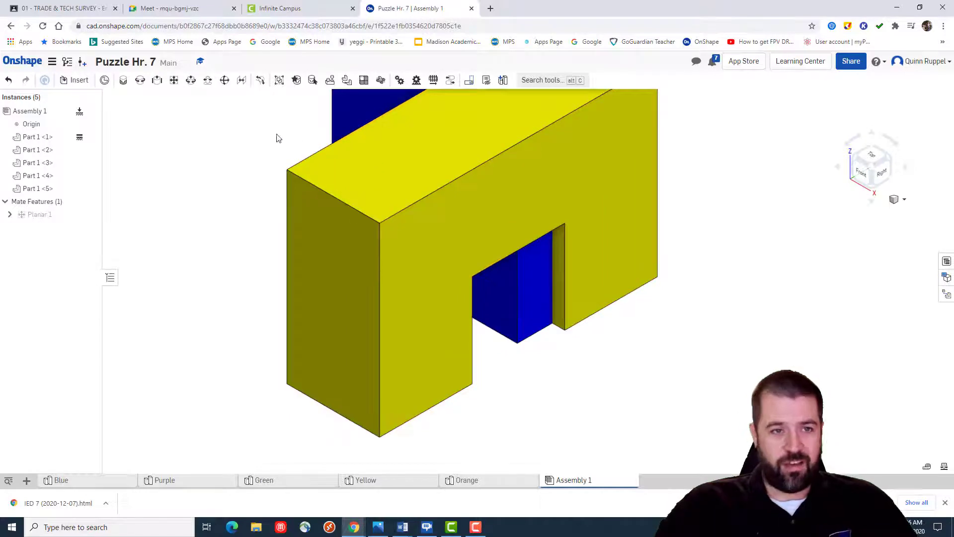
click(174, 81)
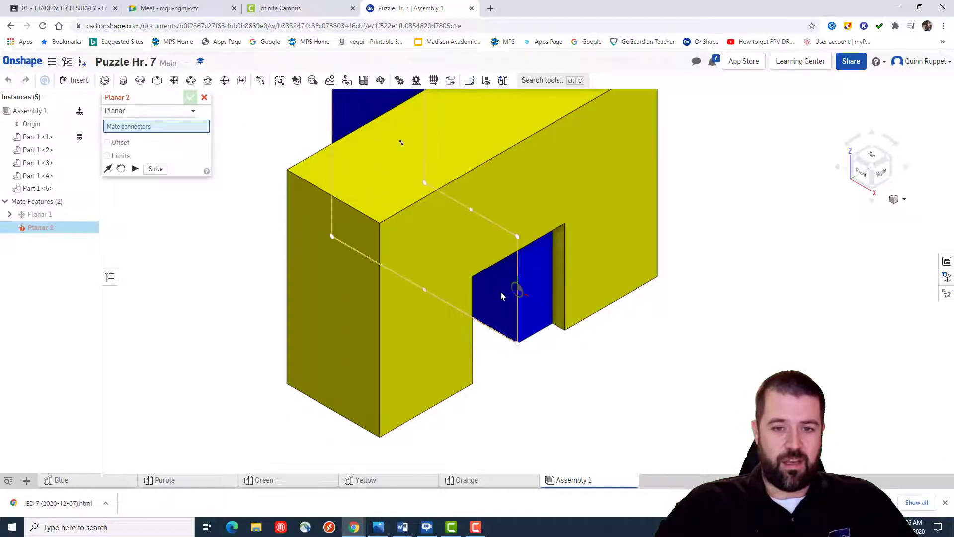
middle_drag(398, 175, 401, 275)
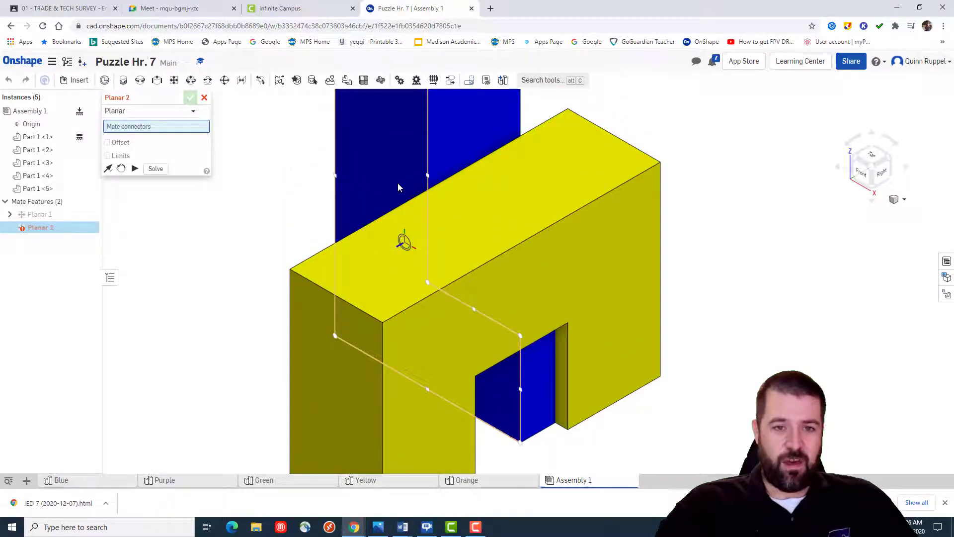
click(398, 184)
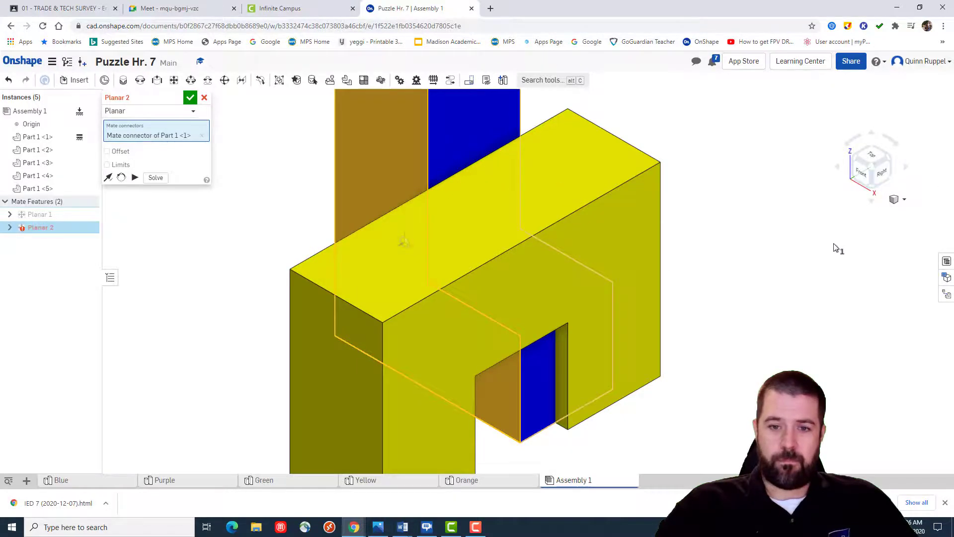
right_drag(834, 247, 775, 249)
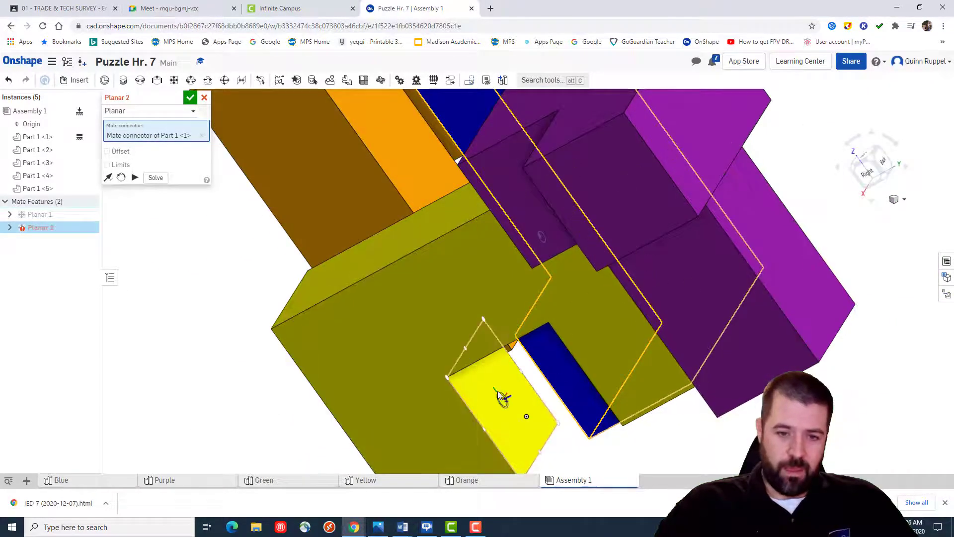
click(500, 396)
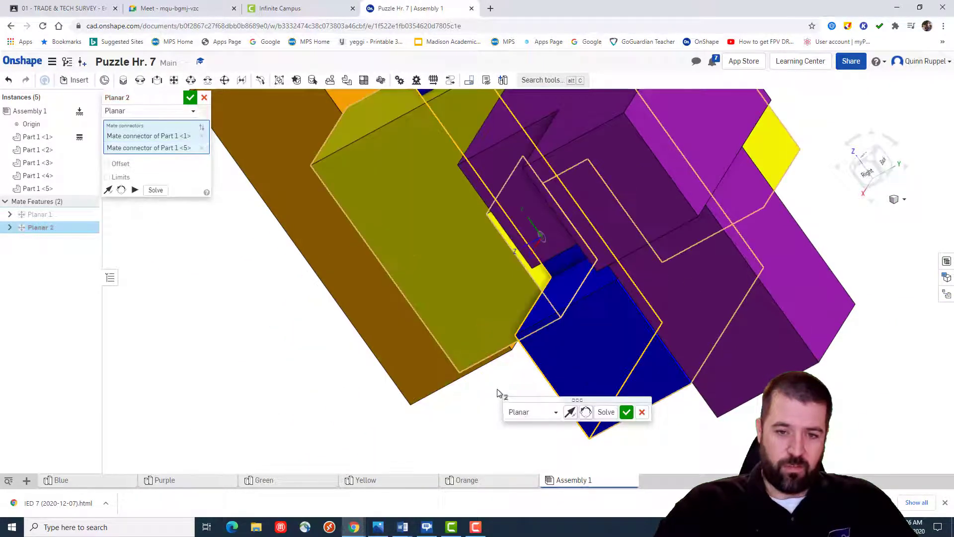
click(189, 99)
- Slide the yellow piece along the length of the blue foot to test the one direction it can still move
right_drag(773, 179, 895, 279)
scroll(711, 281, down, 5)
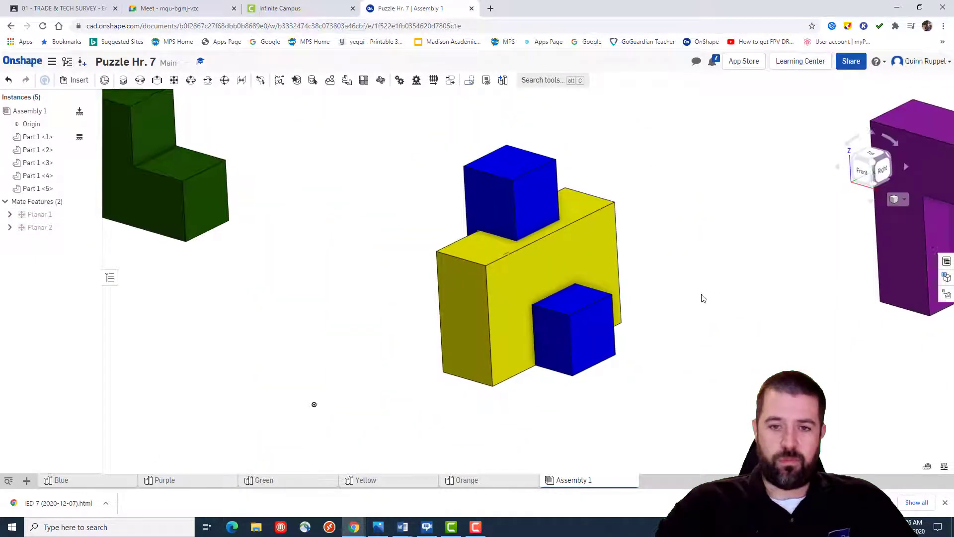
middle_drag(701, 296, 675, 300)
mouse_move(574, 288)
mouse_down()
mouse_move(589, 293)
mouse_move(516, 270)
mouse_move(602, 313)
mouse_move(551, 296)
mouse_move(486, 337)
mouse_move(545, 326)
mouse_move(565, 290)
mouse_move(572, 300)
mouse_move(555, 291)
mouse_up()
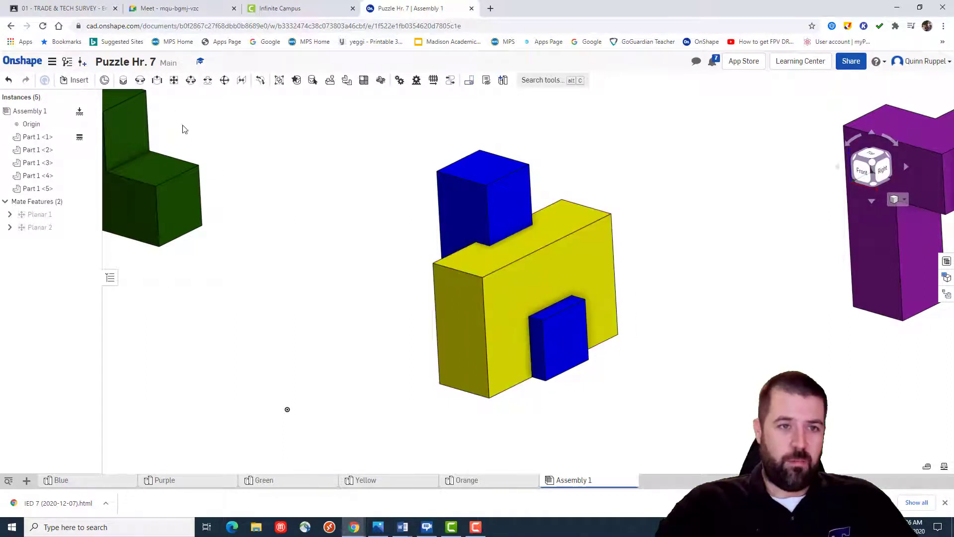
- Add a planar mate that sets the yellow piece's notched outer face flush with the end face of the blue foot
click(173, 81)
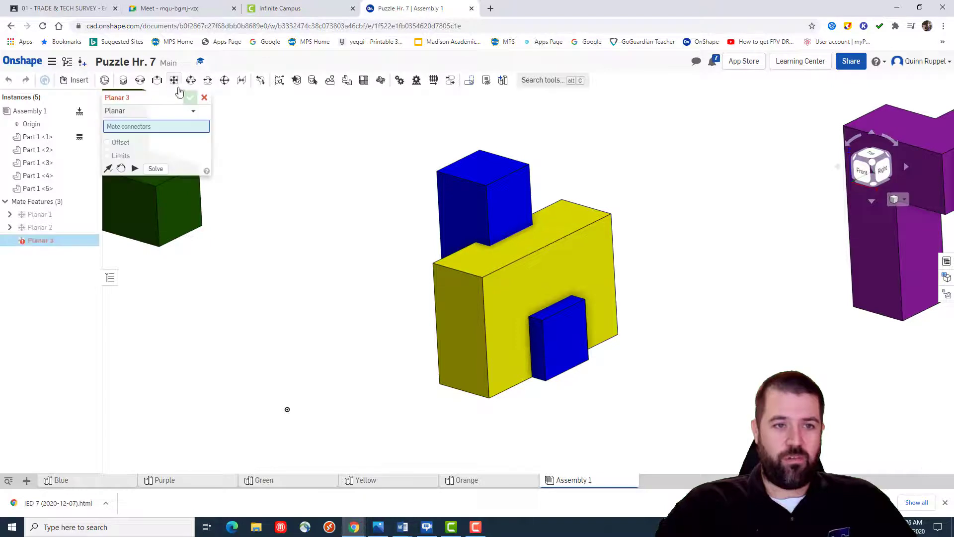
click(545, 281)
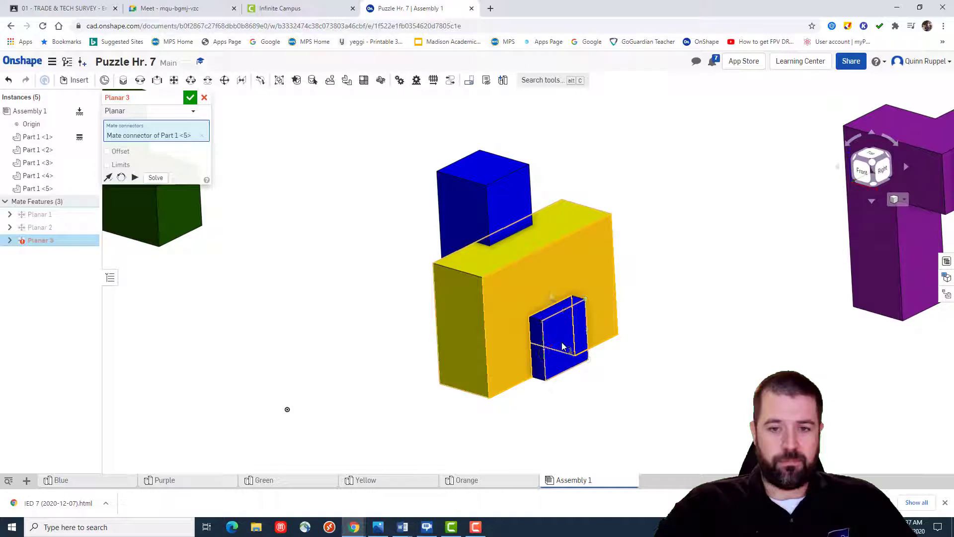
click(562, 347)
click(189, 98)
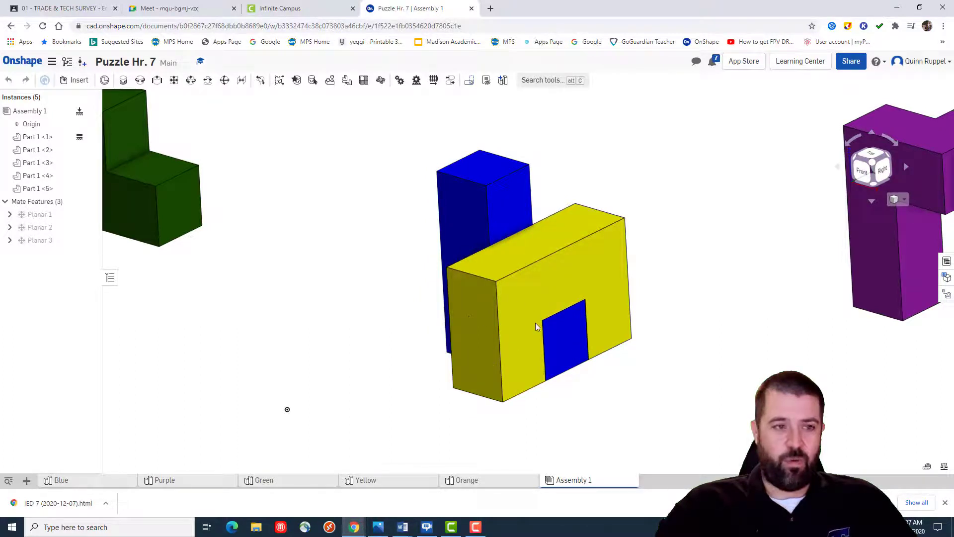
- Move the purple piece across the workspace to sit beside the blue and yellow pair, between it and the orange piece
right_drag(692, 306, 625, 309)
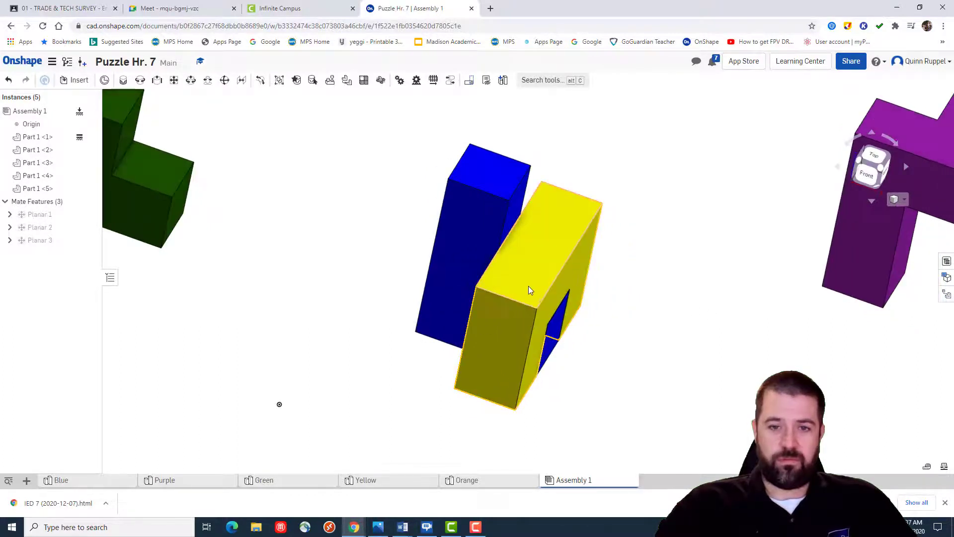
scroll(646, 328, down, 5)
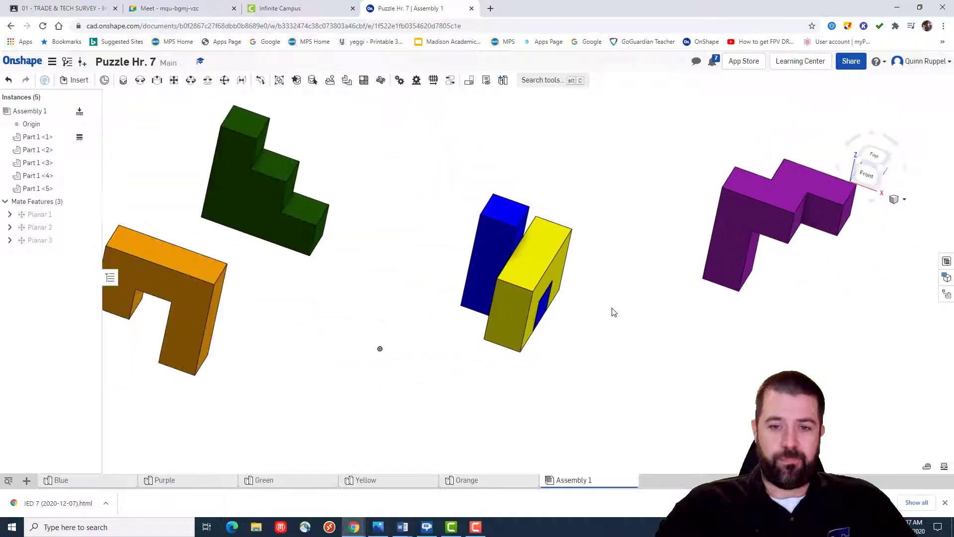
right_drag(627, 336, 601, 321)
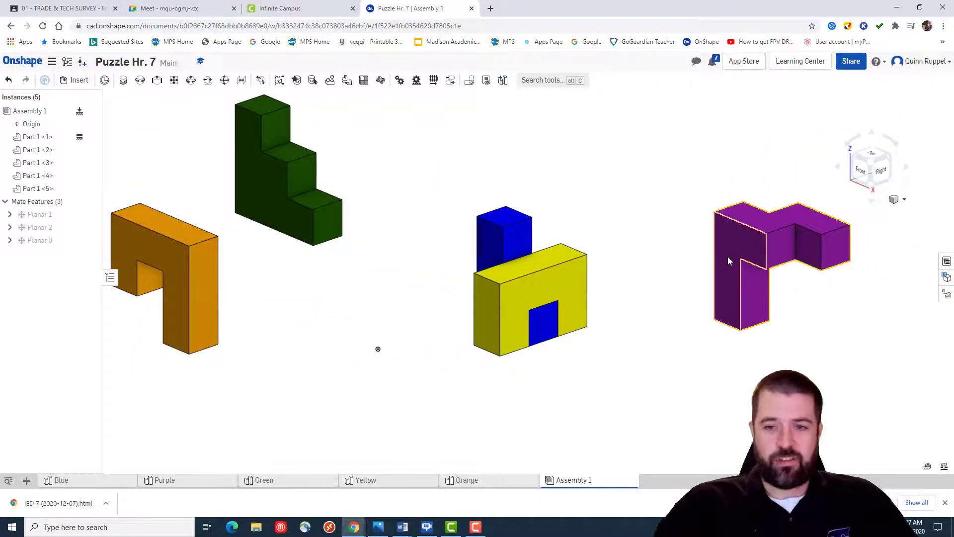
drag(729, 251, 366, 318)
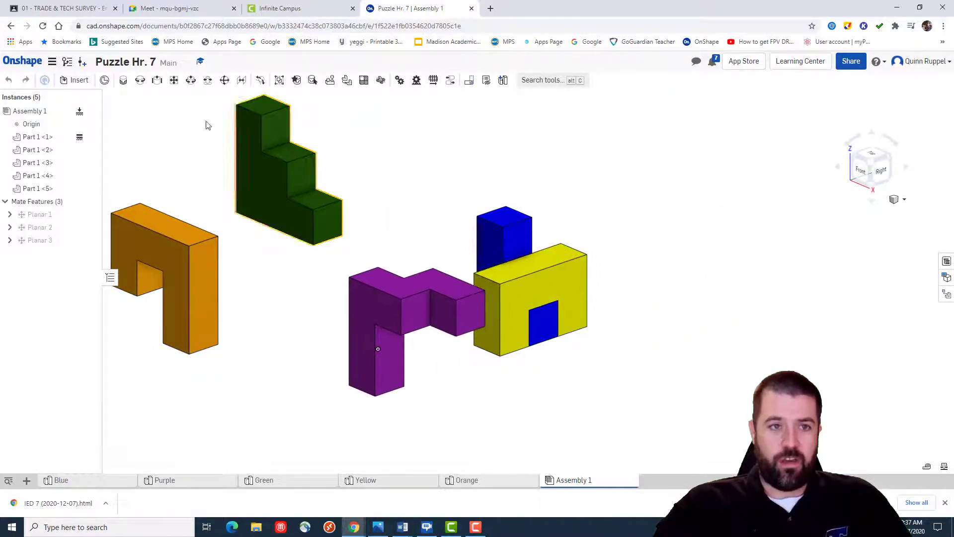
- Add a planar mate between the blue piece's L-shaped side face and the purple piece's side face that rests against it
click(173, 81)
click(484, 247)
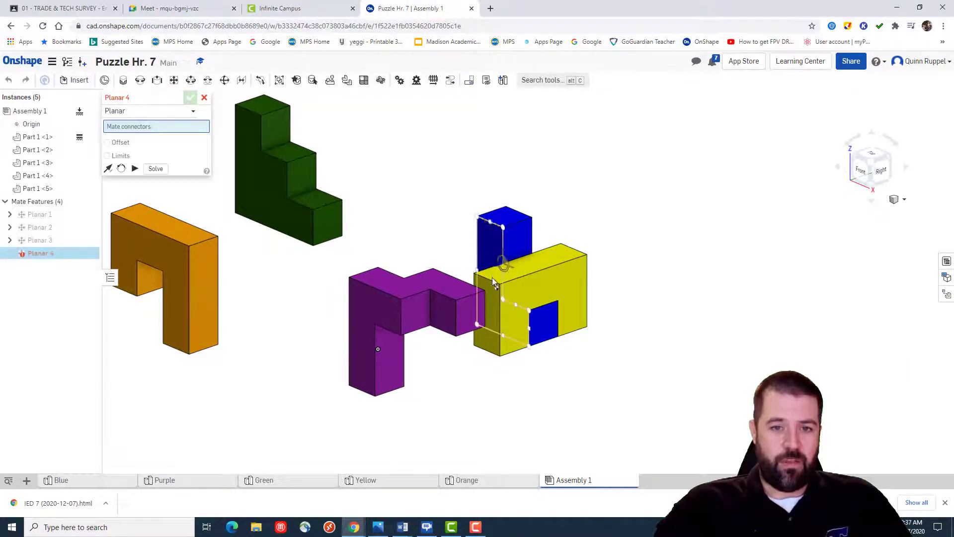
click(493, 281)
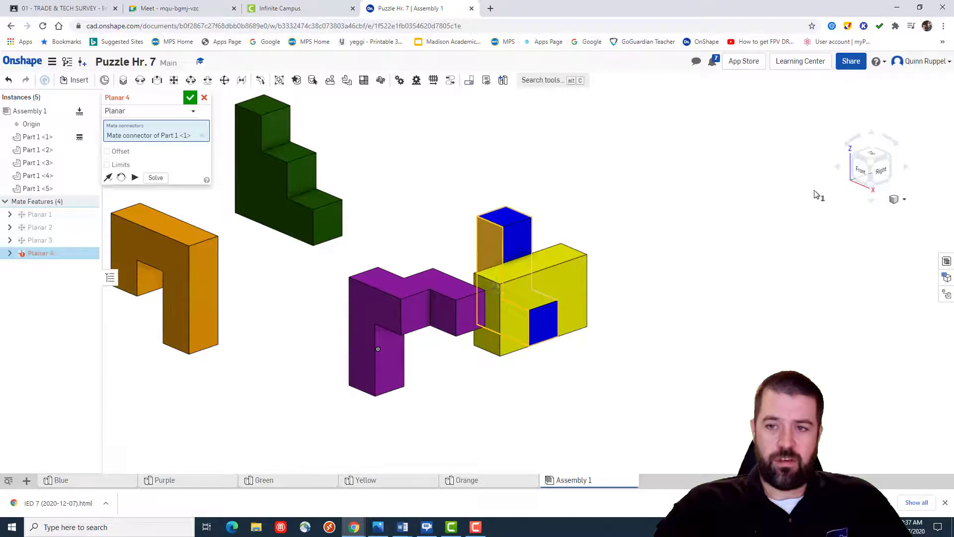
right_drag(816, 194, 719, 265)
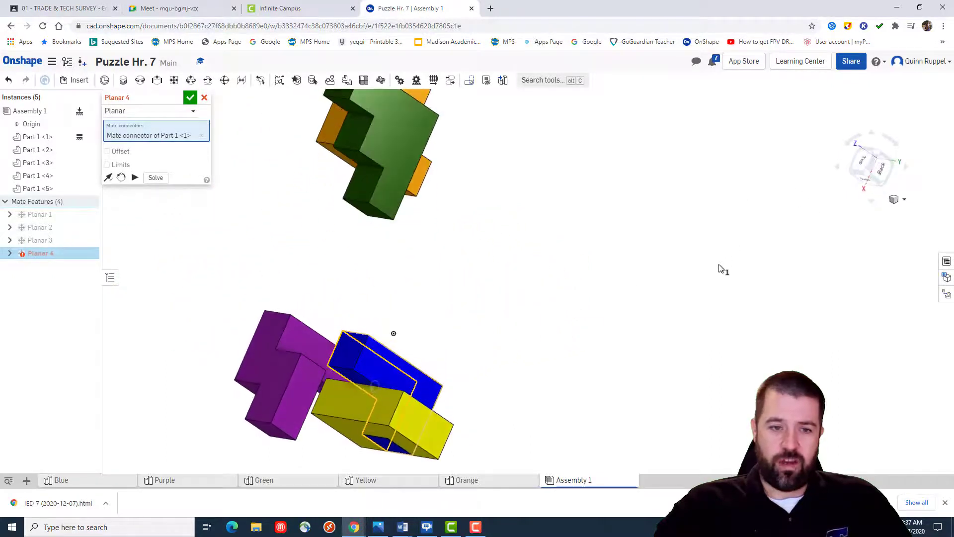
click(317, 349)
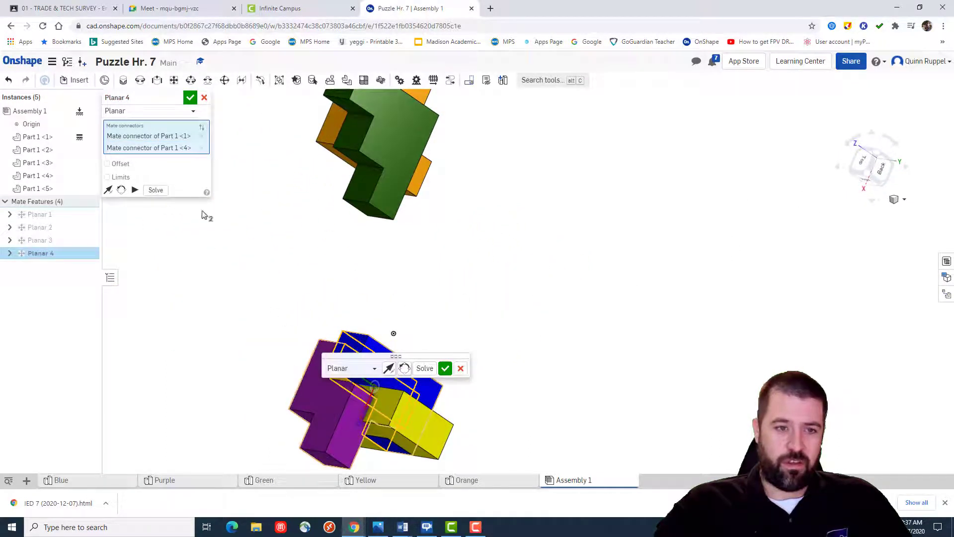
click(444, 368)
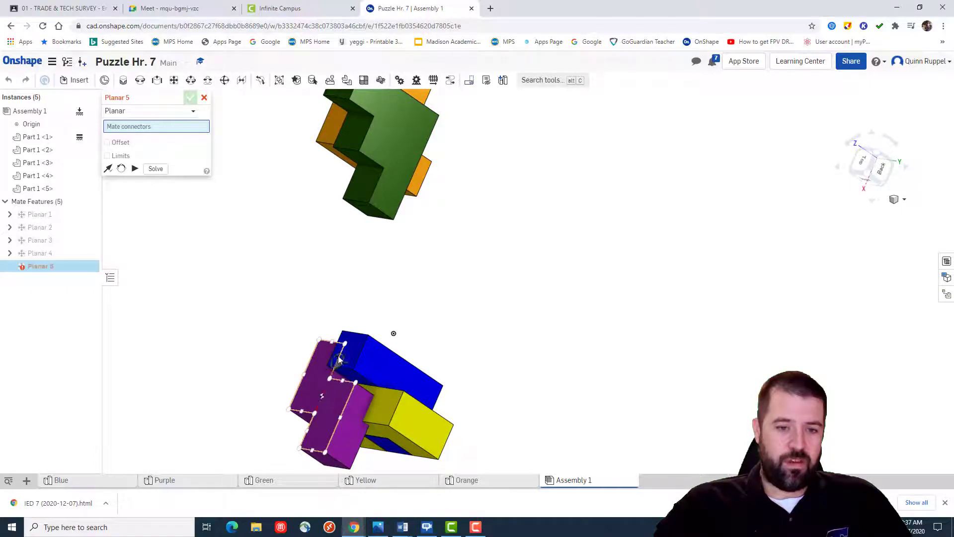
- Add another planar mate that sets the purple piece's top face flush with the top face of the blue upright
scroll(351, 355, up, 5)
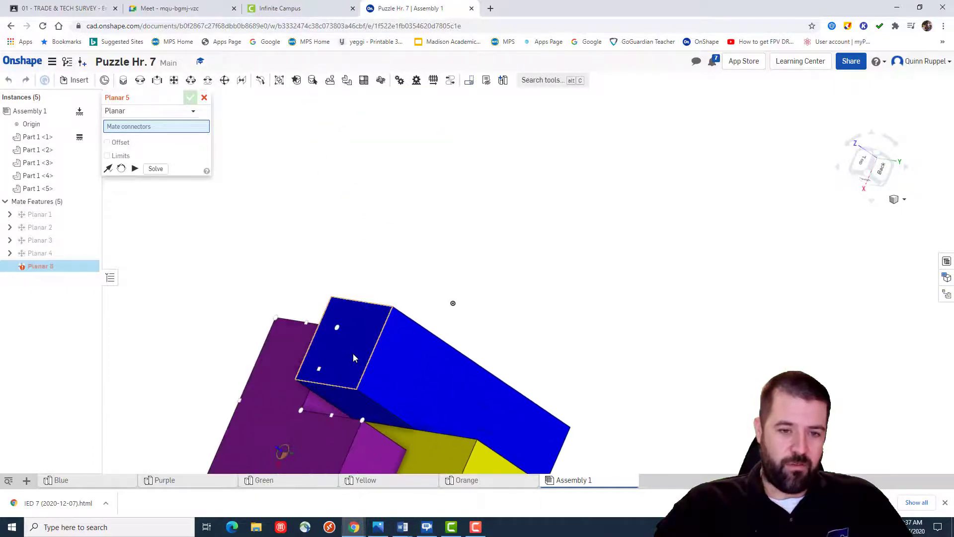
click(347, 344)
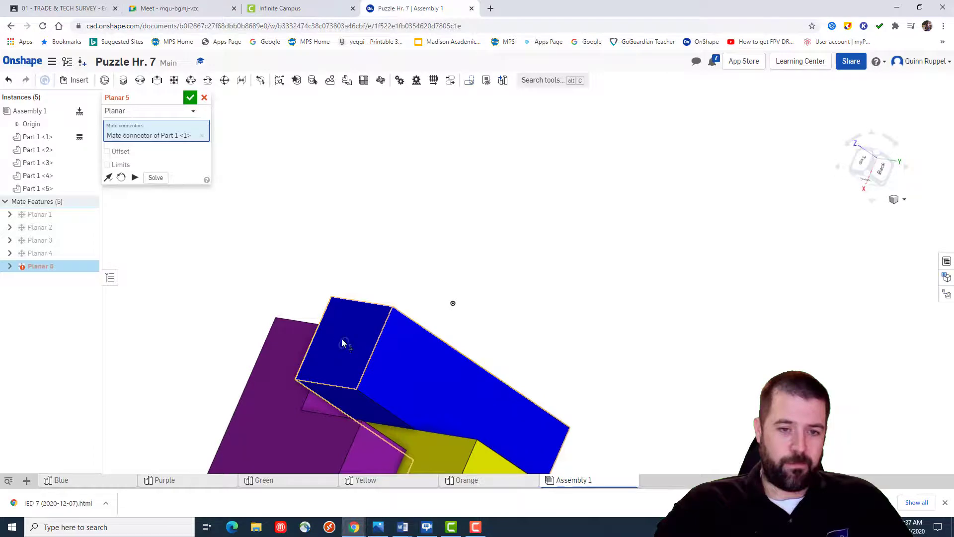
middle_drag(397, 390, 520, 251)
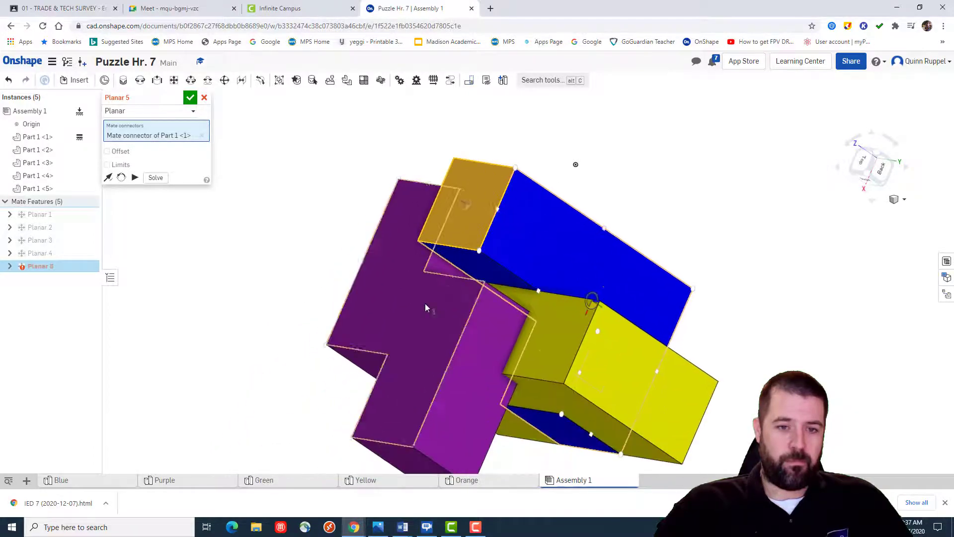
click(401, 317)
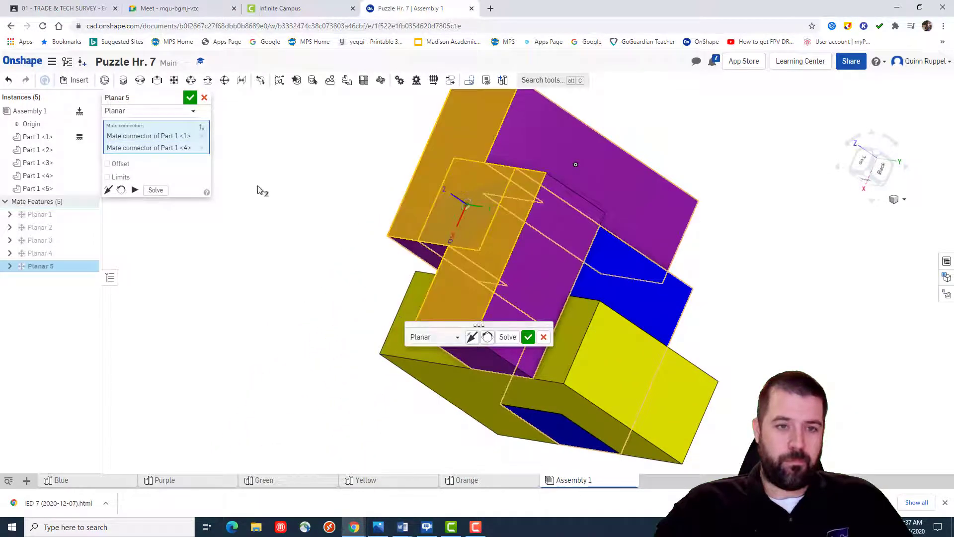
click(190, 99)
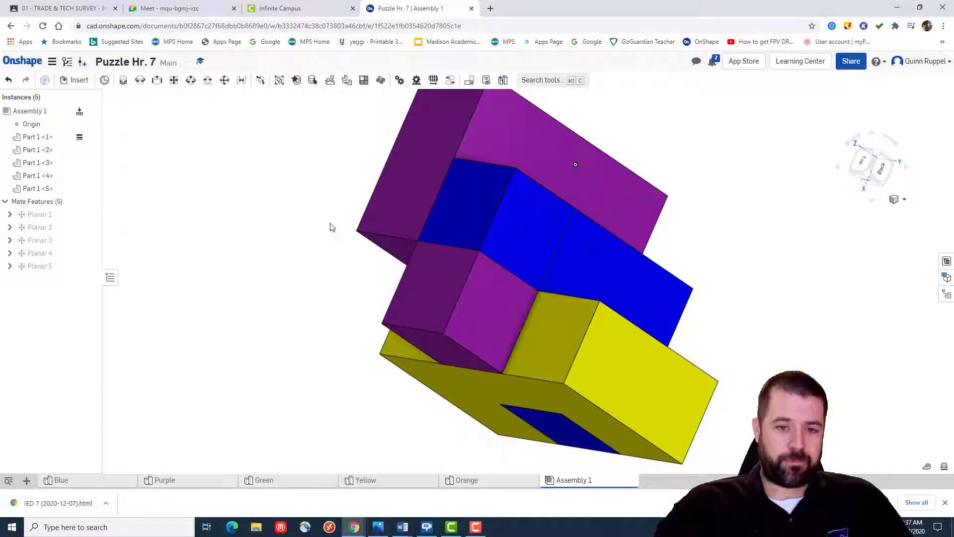
- Show the assembly in isometric view and slide the purple piece against the blue piece to test its remaining freedom
middle_drag(622, 309, 611, 347)
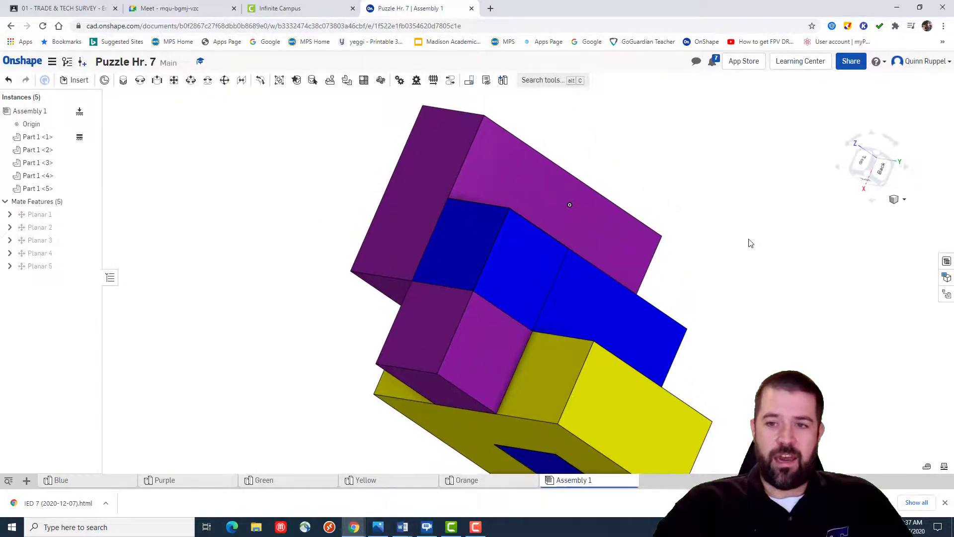
click(895, 203)
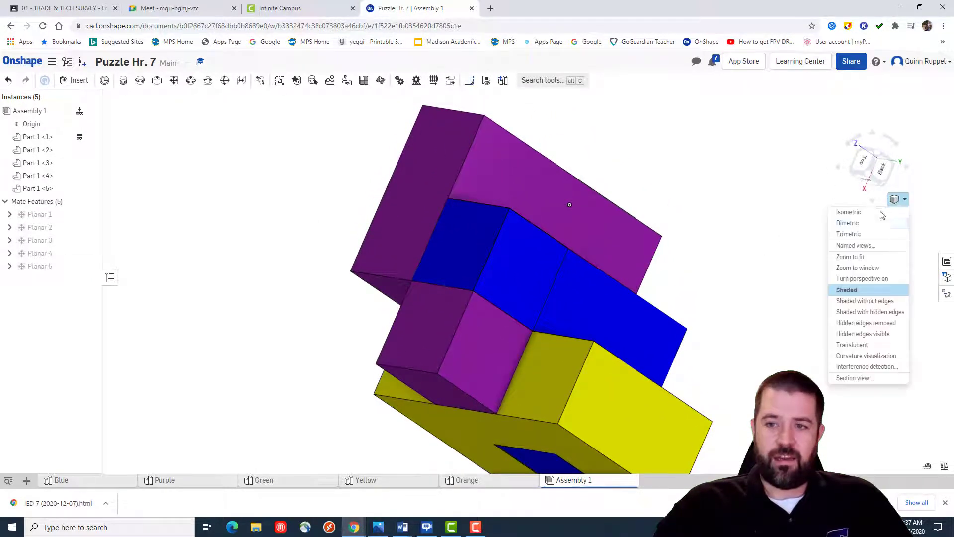
click(849, 212)
click(855, 165)
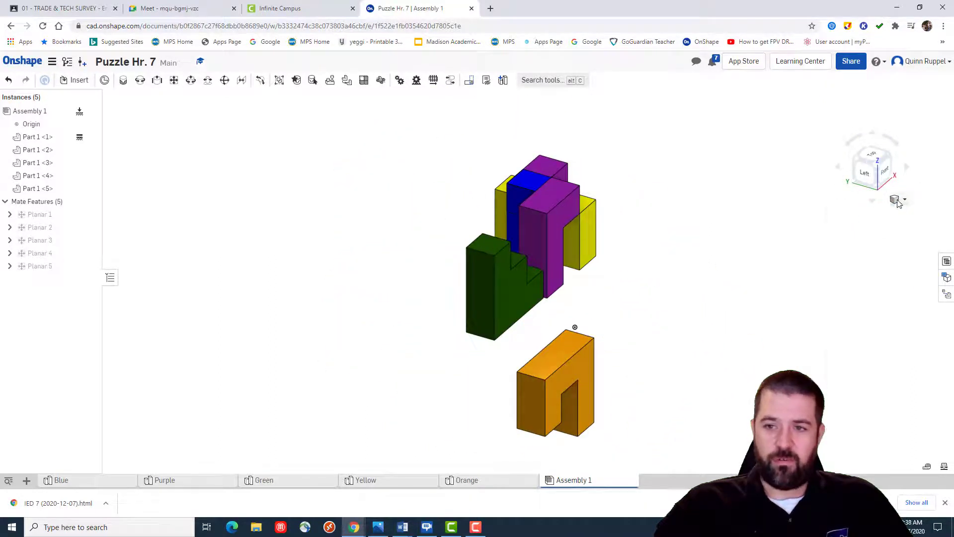
click(898, 203)
click(868, 213)
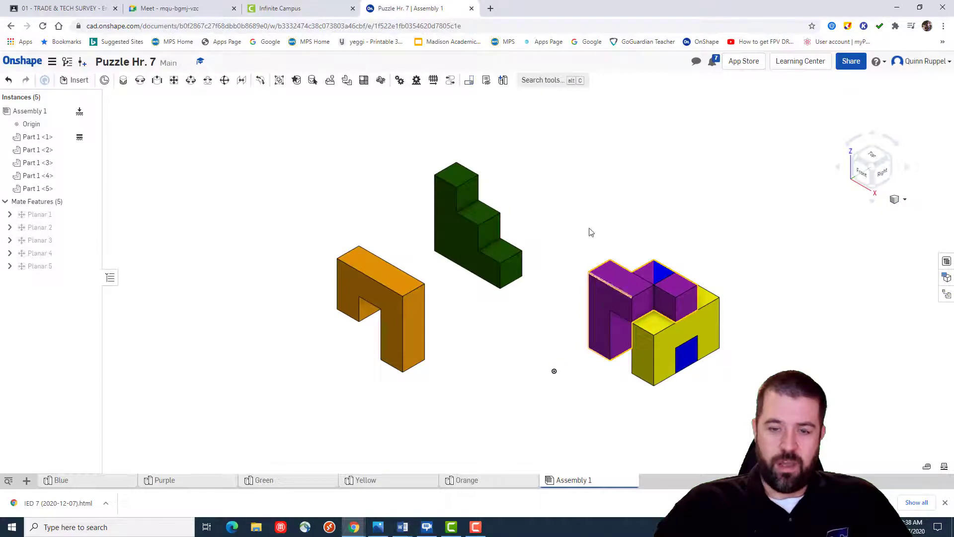
right_click(592, 172)
click(557, 170)
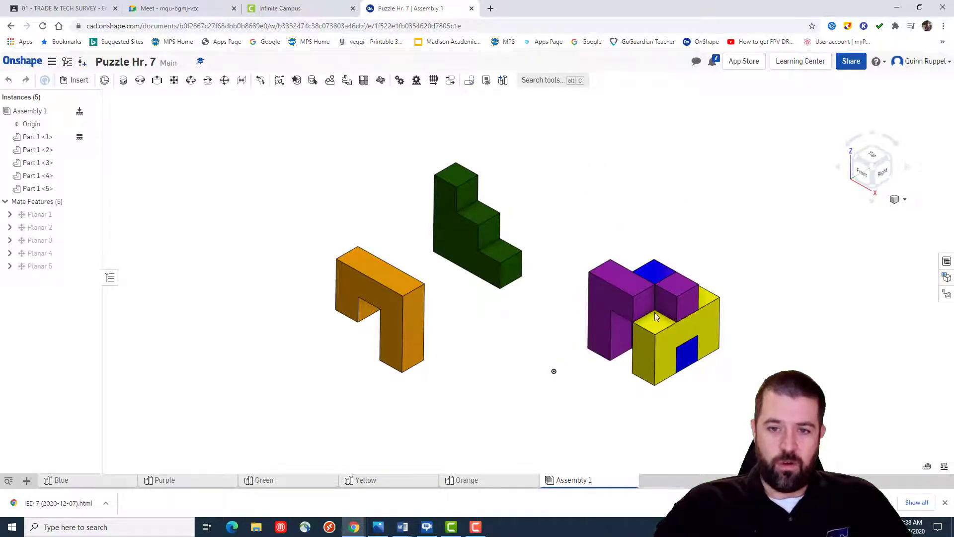
drag(656, 317, 638, 289)
- Add a planar mate that sets the purple piece's outer left side face flush with the blue piece's left side face
right_drag(565, 230, 590, 266)
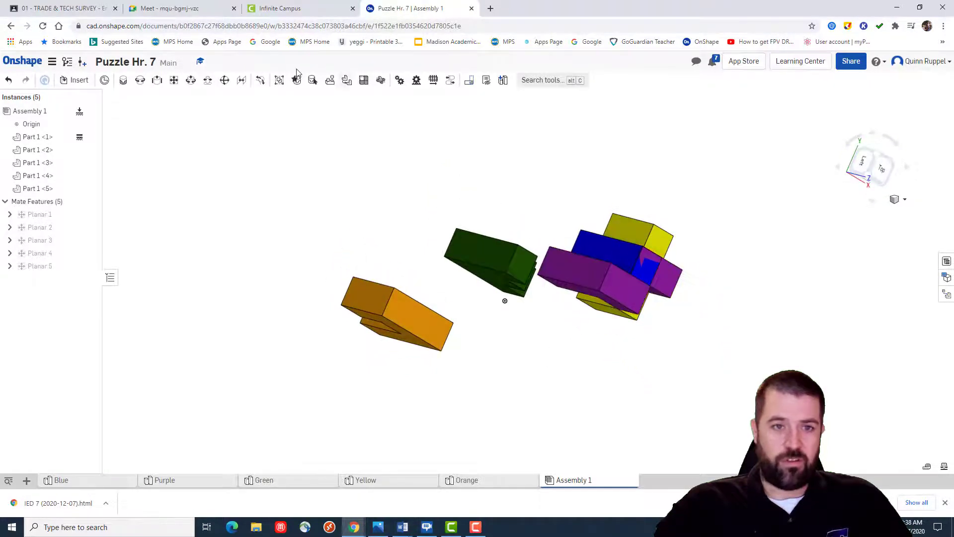
click(173, 80)
scroll(591, 261, down, 3)
scroll(594, 259, up, 5)
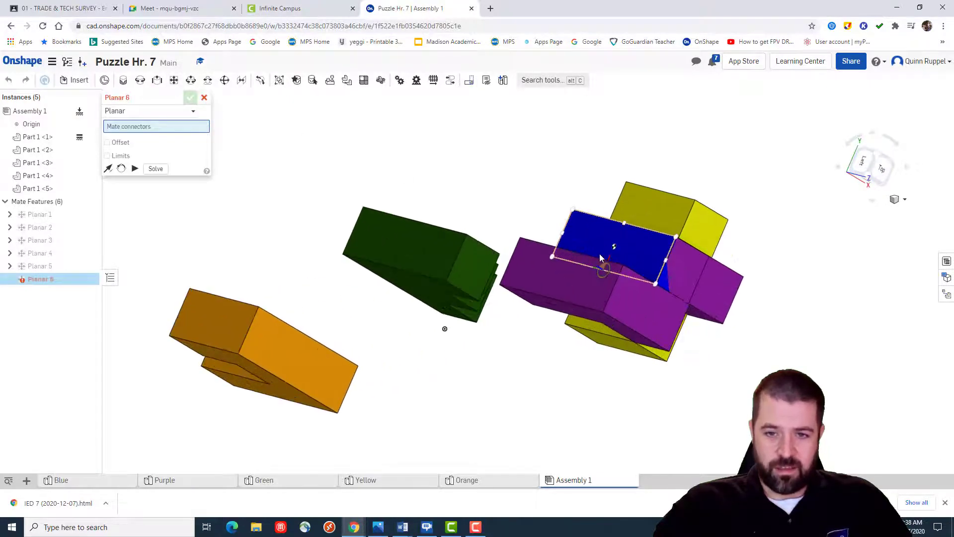
click(615, 250)
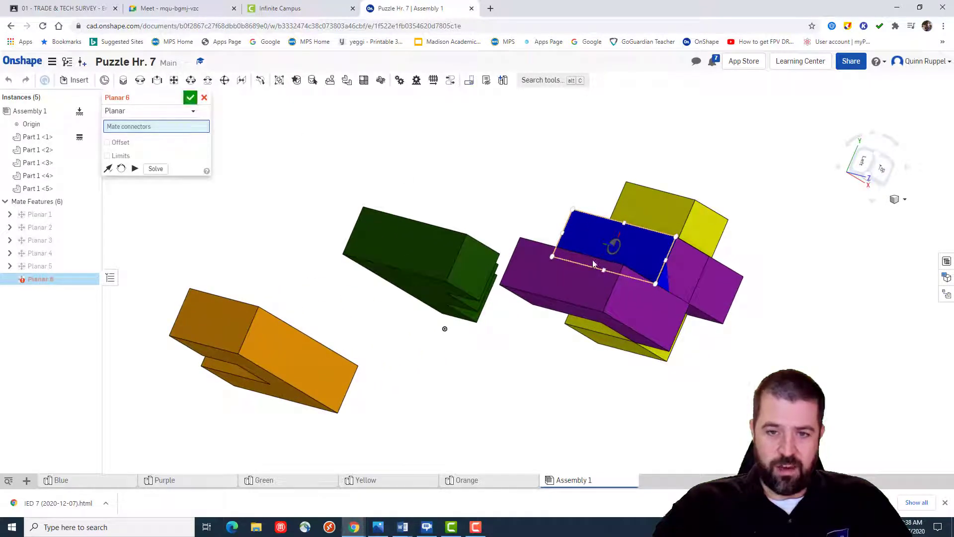
click(559, 278)
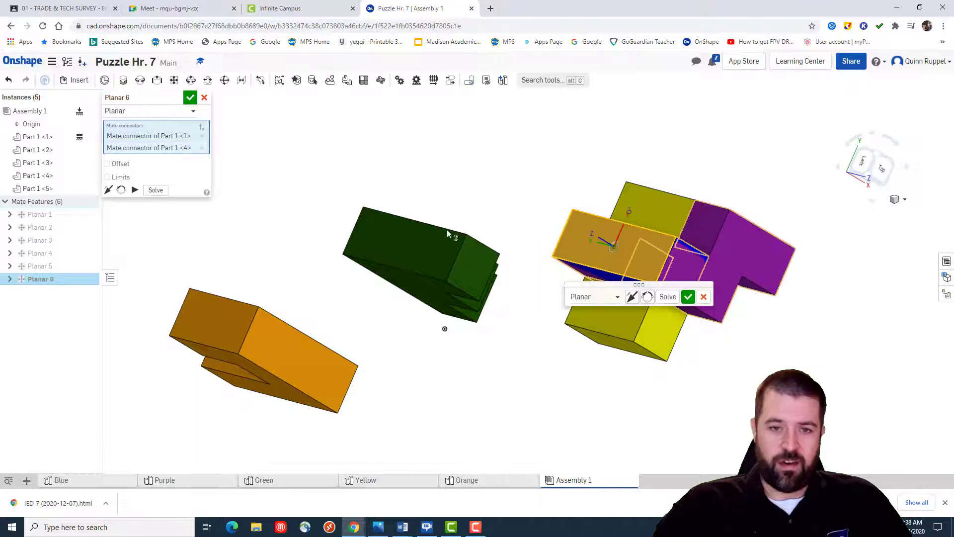
click(190, 99)
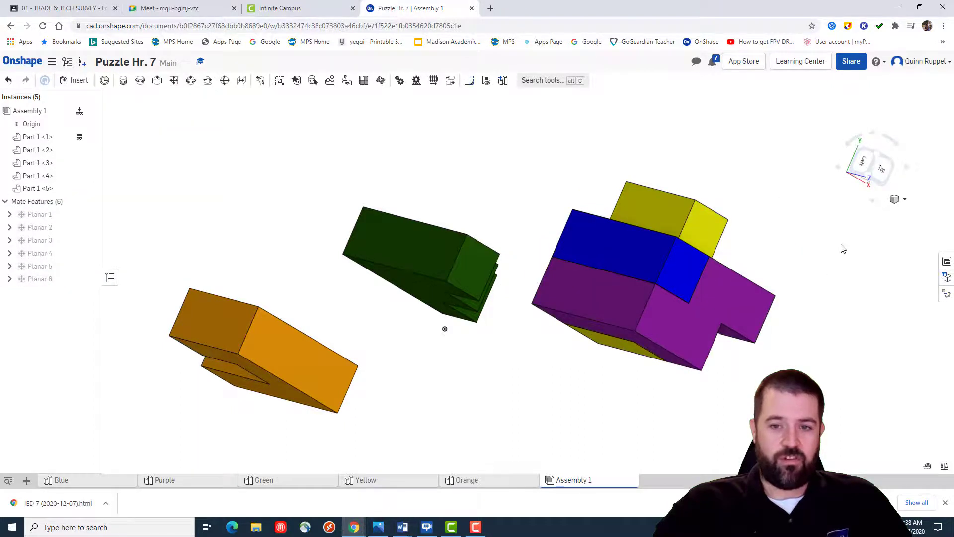
- Show the assembly in isometric view and pull on the blue piece to test whether the joined pieces still move
key(shift+7)
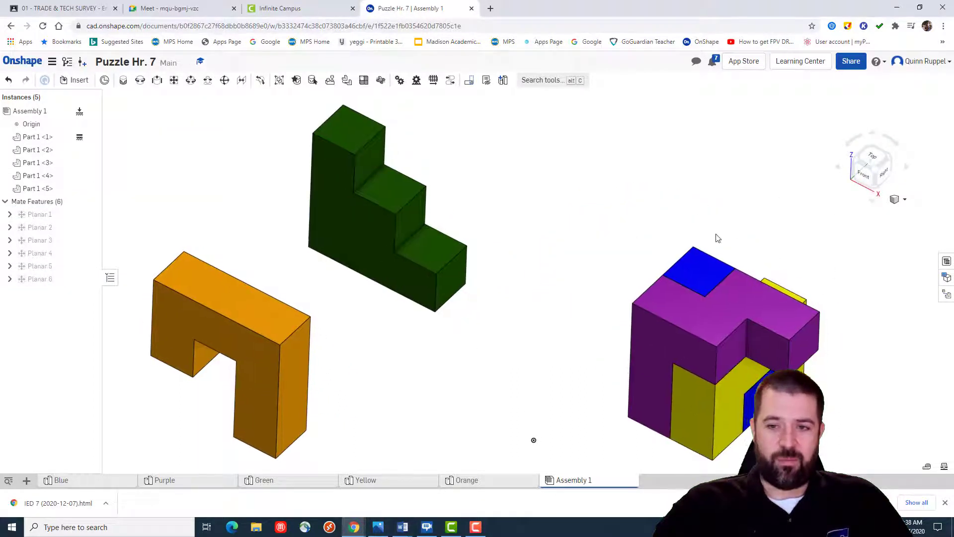
middle_drag(716, 234, 545, 182)
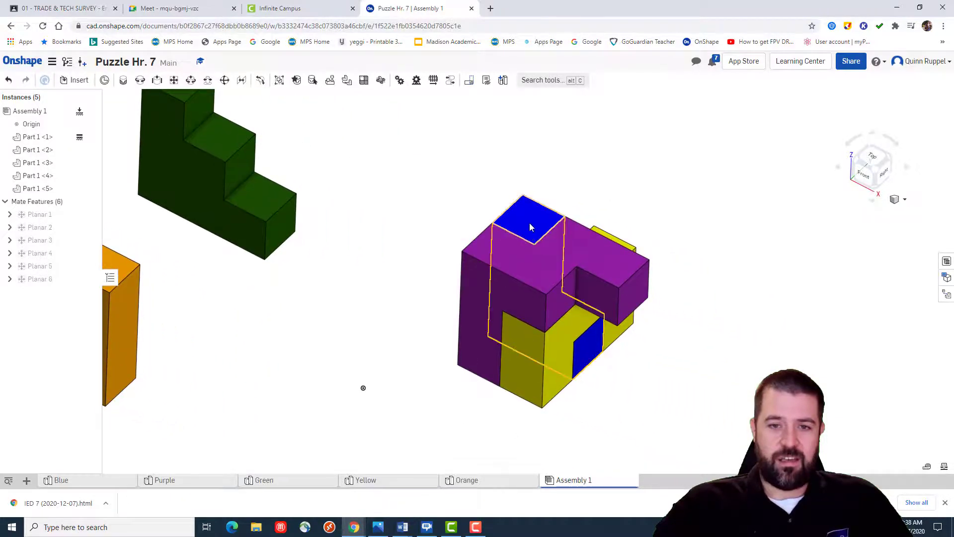
drag(530, 225, 531, 211)
click(896, 201)
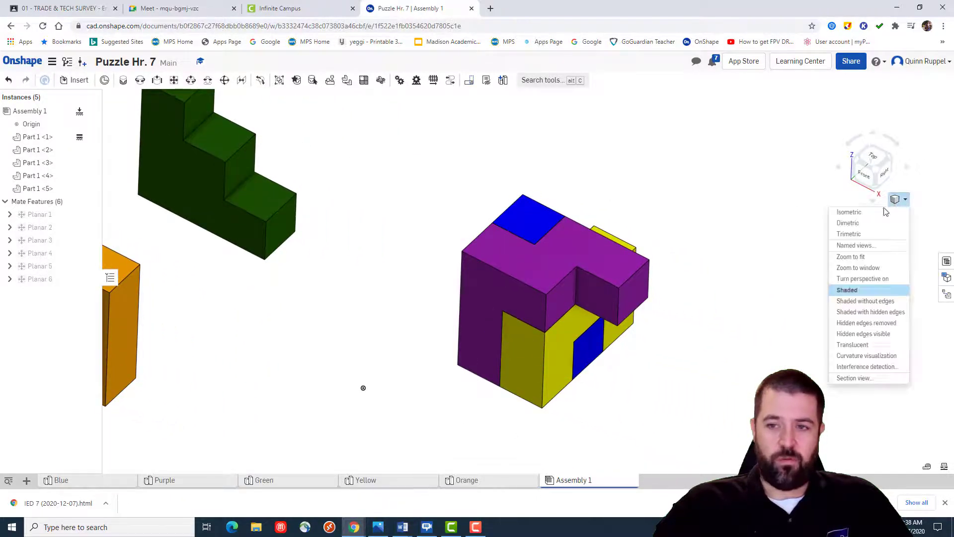
click(858, 212)
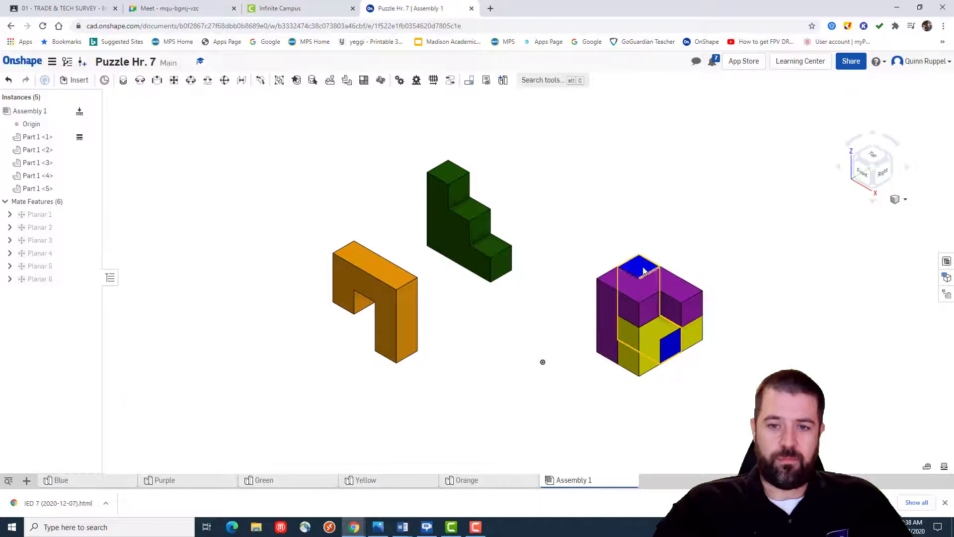
drag(643, 268, 649, 250)
middle_drag(773, 253, 701, 258)
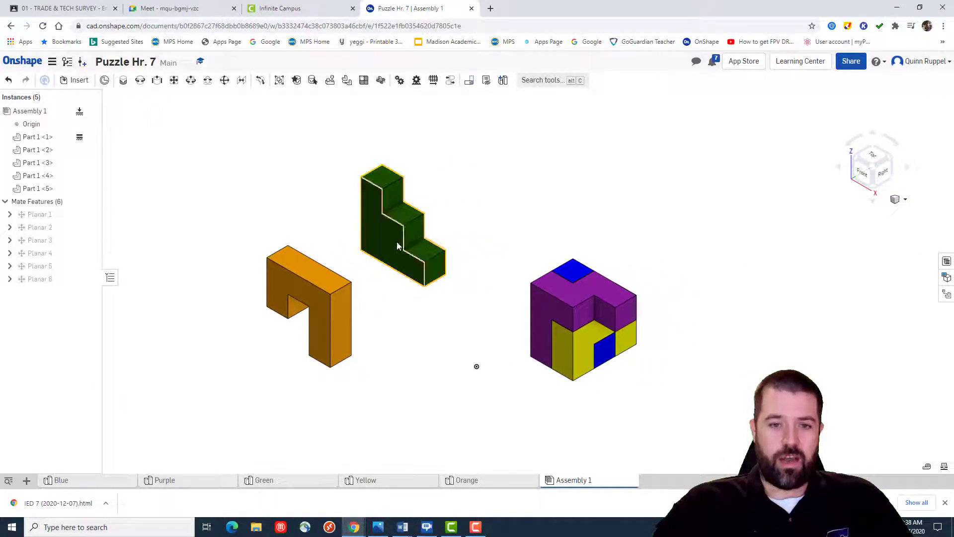
- Rotate the green stair piece 90 degrees about its horizontal axis and place it beside the joined pieces, near the blue end face
drag(384, 245, 369, 281)
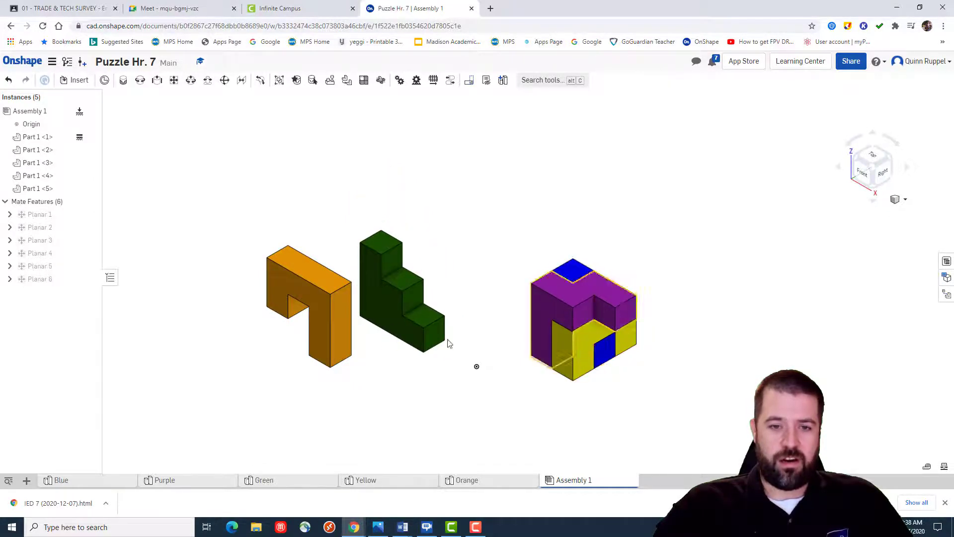
click(392, 309)
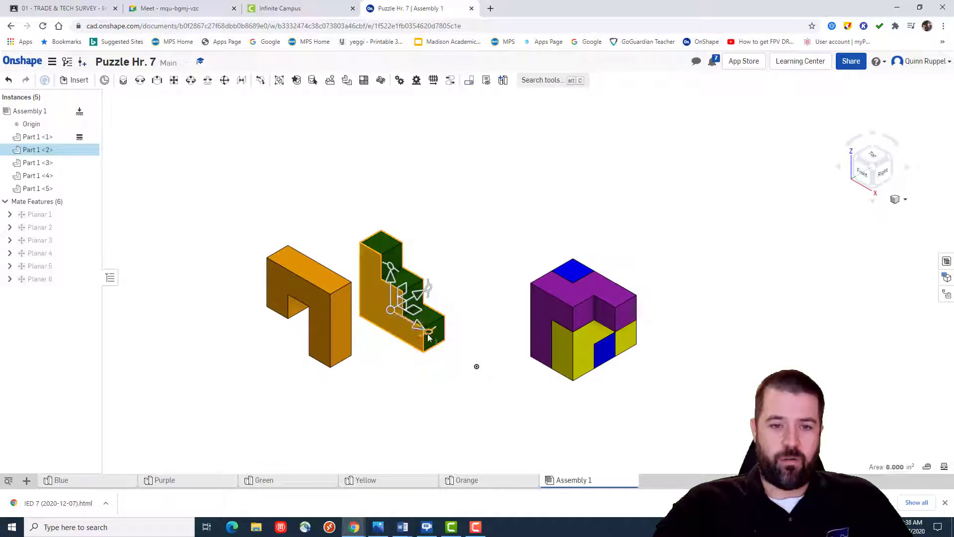
drag(429, 337, 467, 275)
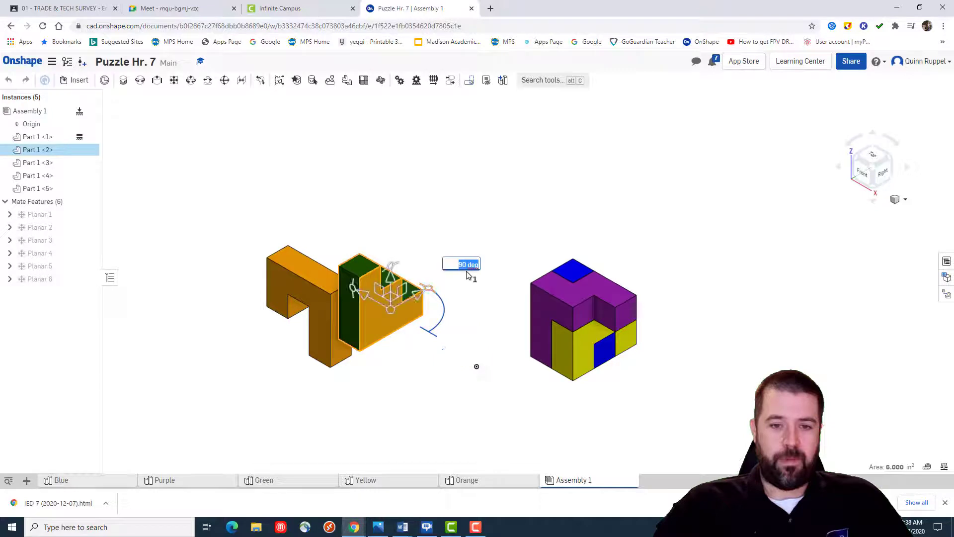
click(458, 397)
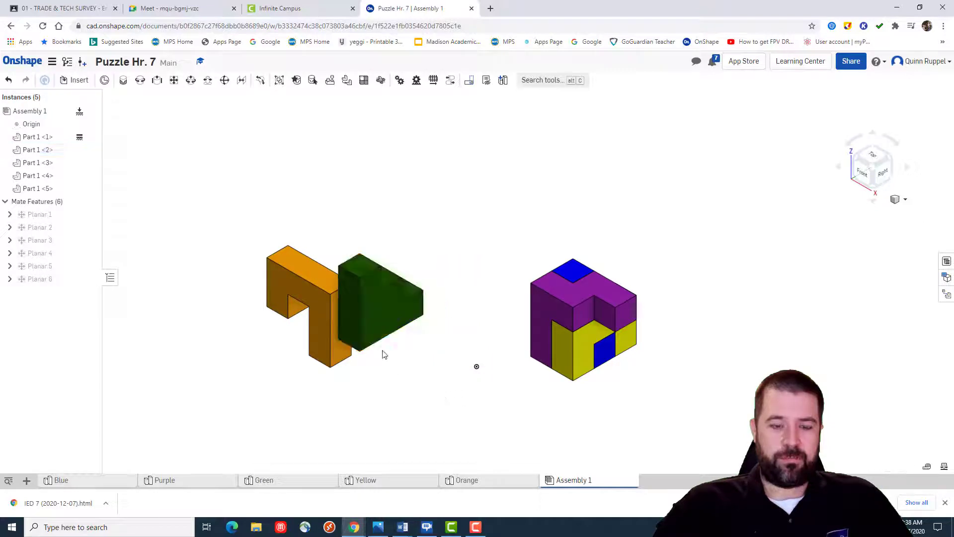
drag(381, 320, 653, 432)
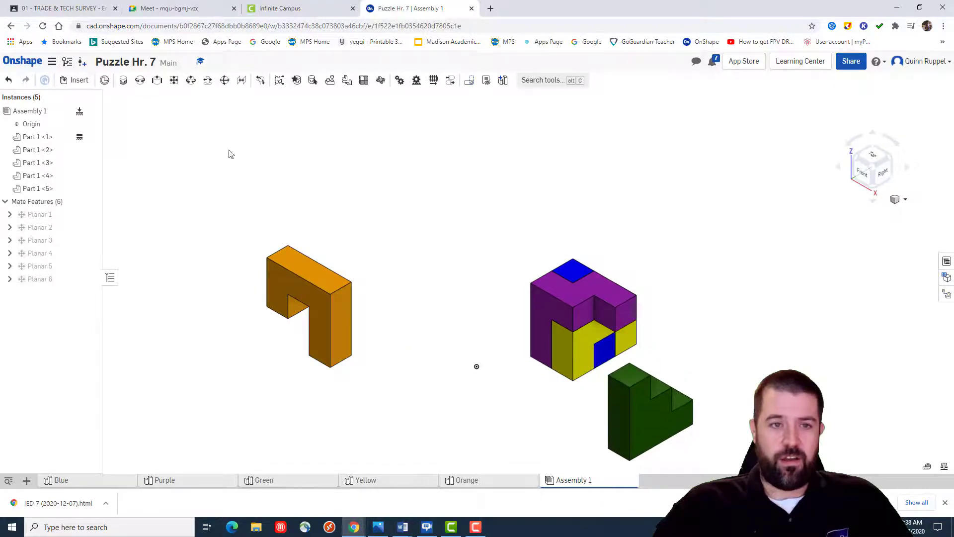
- Add a planar mate between the blue piece's exposed square end face and the green piece's broad stepped face, and slide the green piece along it
click(174, 81)
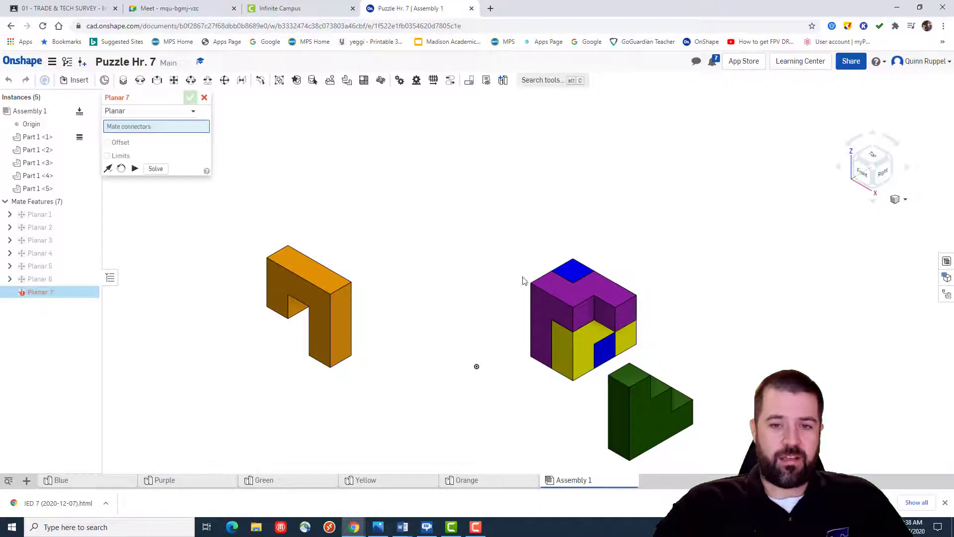
click(605, 354)
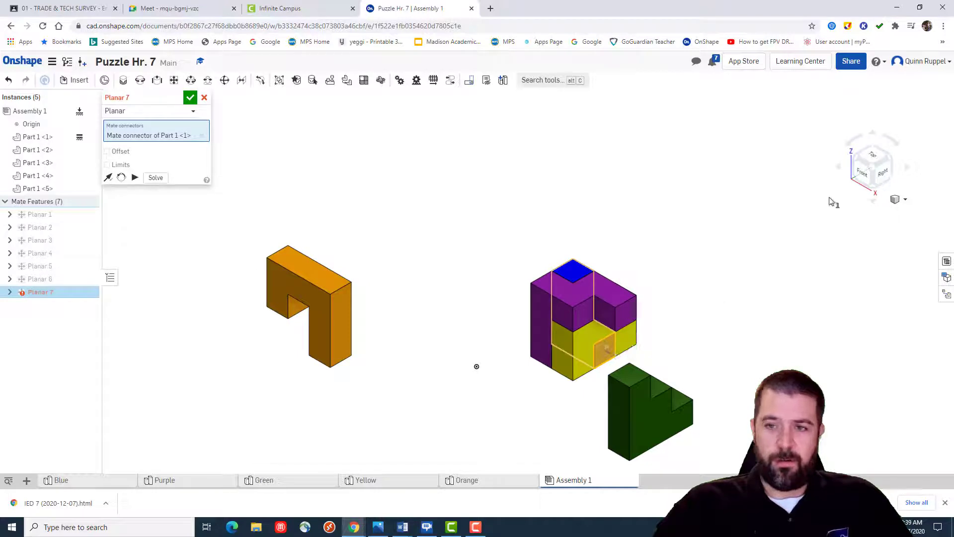
right_drag(765, 250, 863, 292)
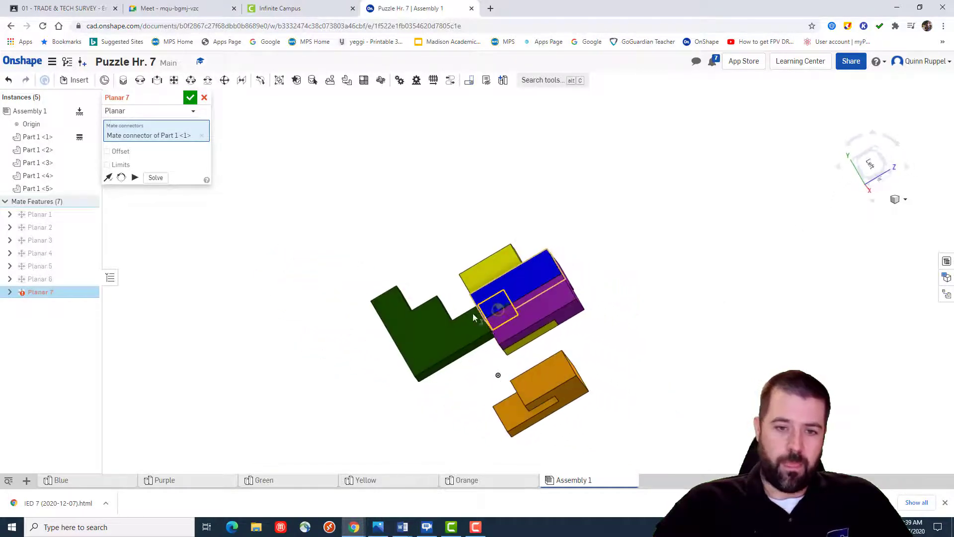
click(428, 329)
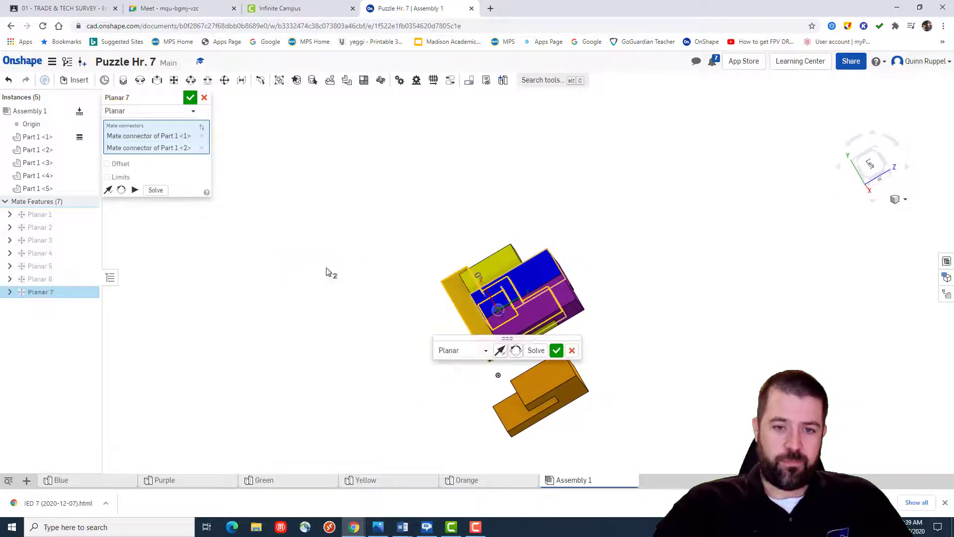
click(190, 100)
right_drag(715, 383, 655, 390)
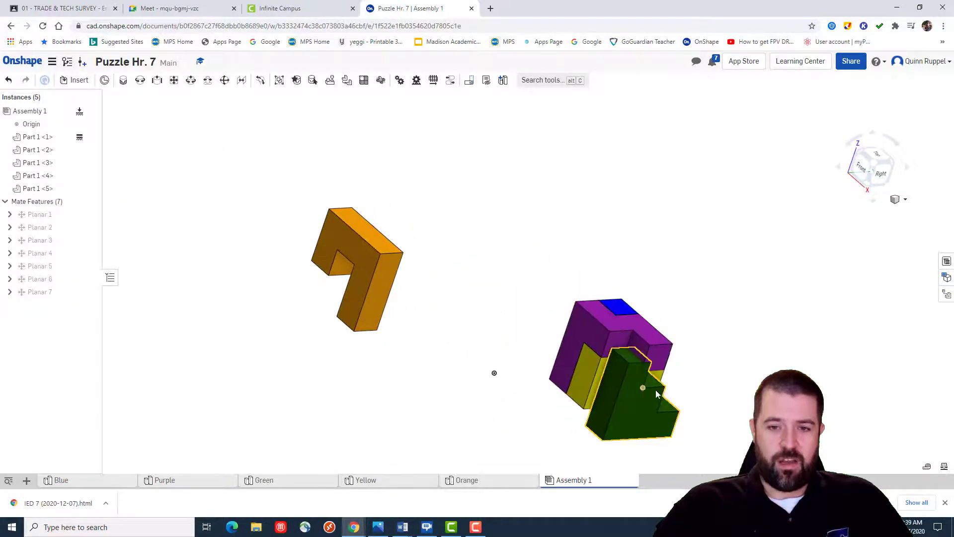
drag(625, 421, 567, 358)
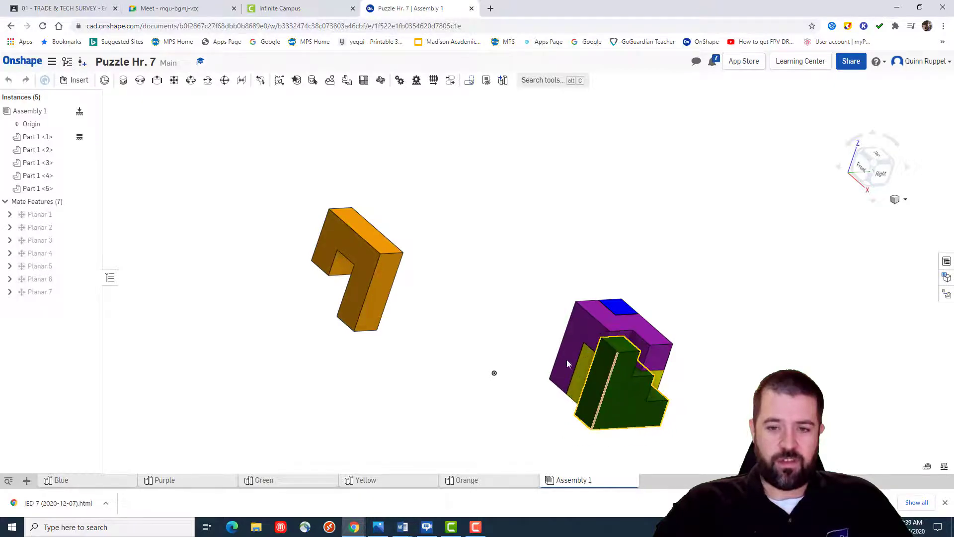
- Add a planar mate that sets the green piece's tall narrow side face flush with the yellow piece's front face
click(174, 80)
scroll(616, 353, down, 3)
scroll(601, 360, up, 3)
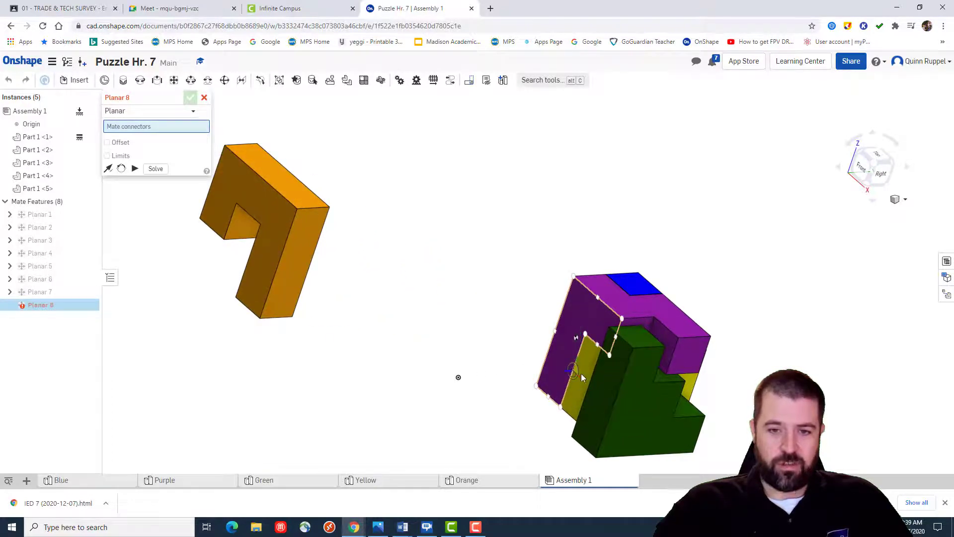
scroll(582, 376, up, 4)
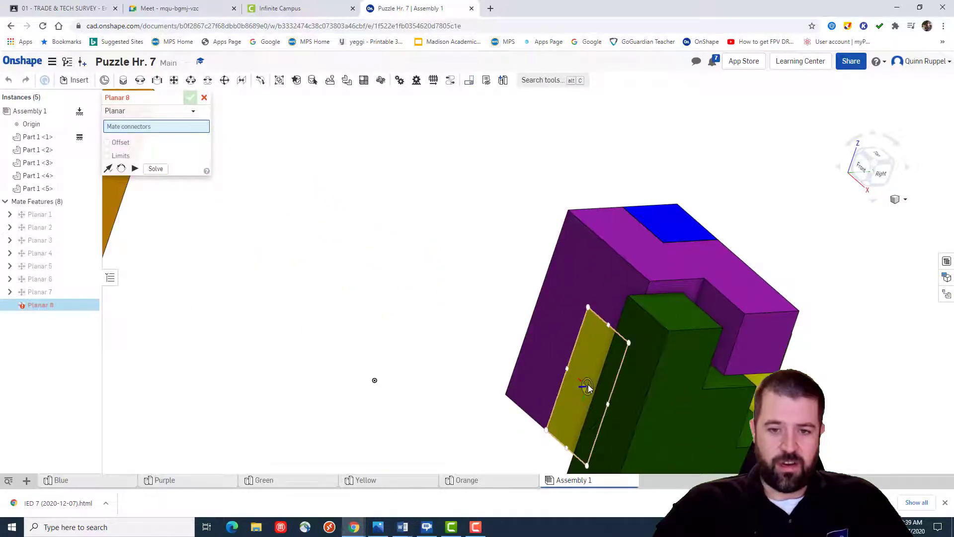
click(588, 384)
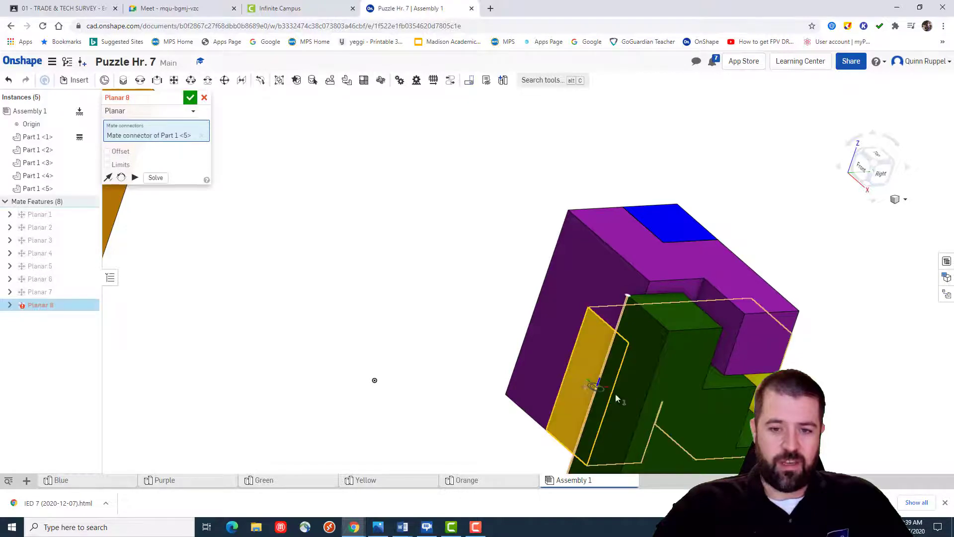
middle_drag(622, 401, 676, 341)
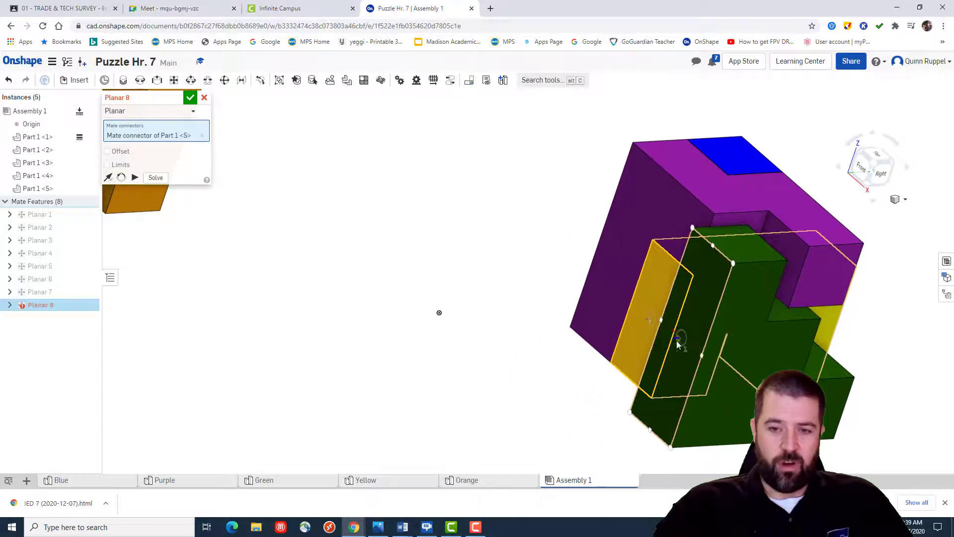
click(679, 339)
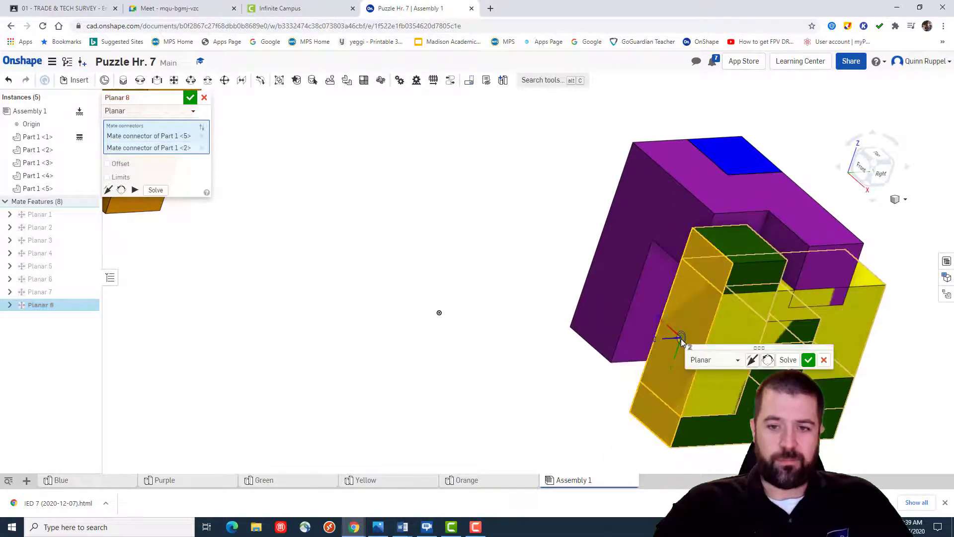
click(190, 98)
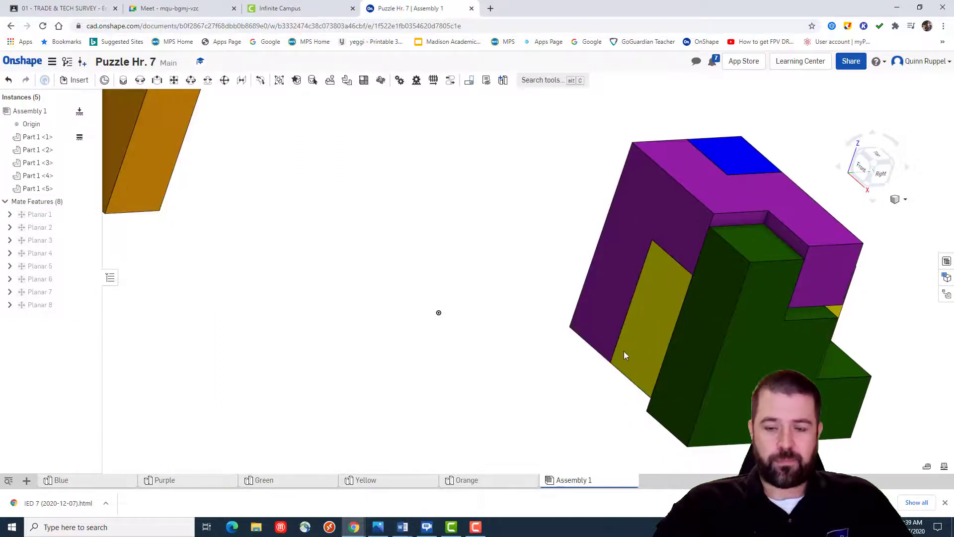
- Slide the green piece to test its remaining freedom and add a planar mate between the purple top face and the green top step
middle_drag(624, 351, 564, 350)
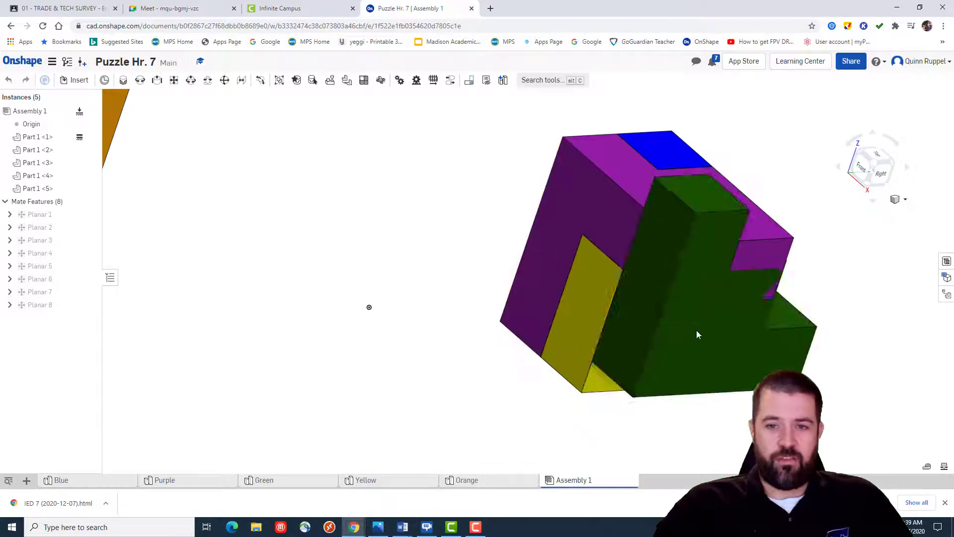
drag(703, 351, 633, 370)
click(174, 80)
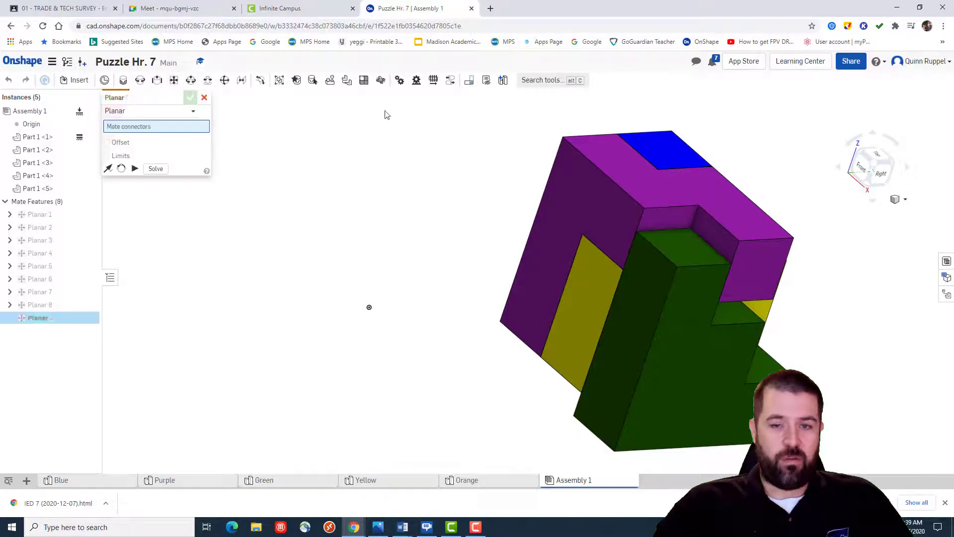
click(681, 190)
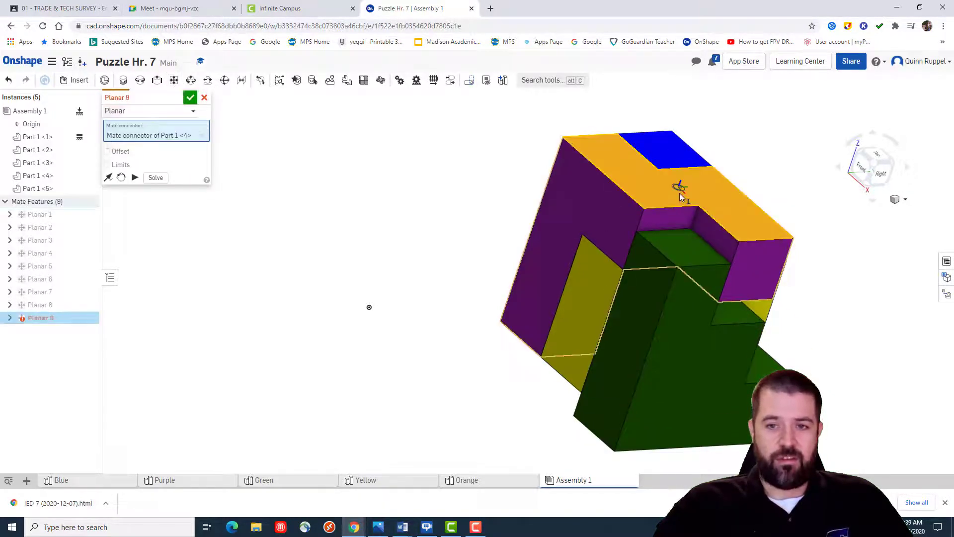
click(684, 249)
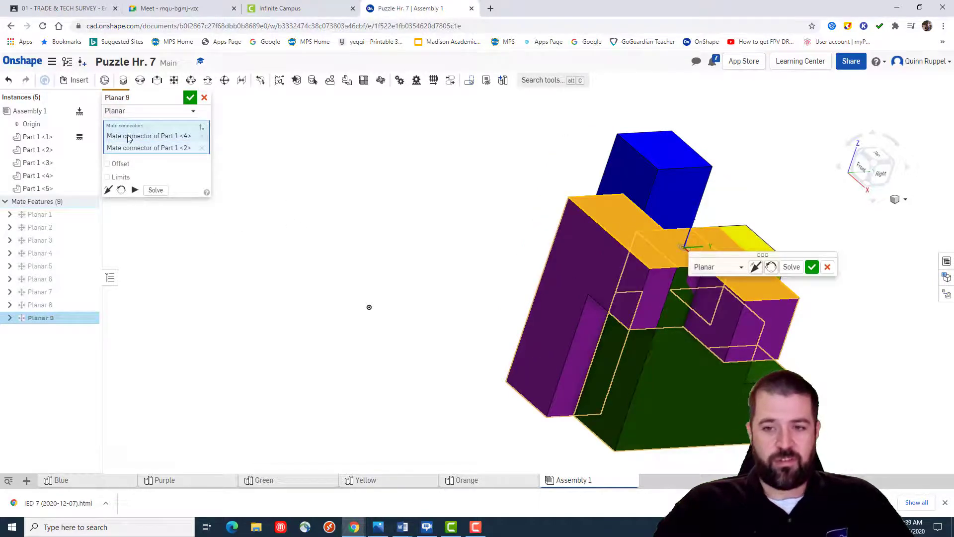
click(190, 98)
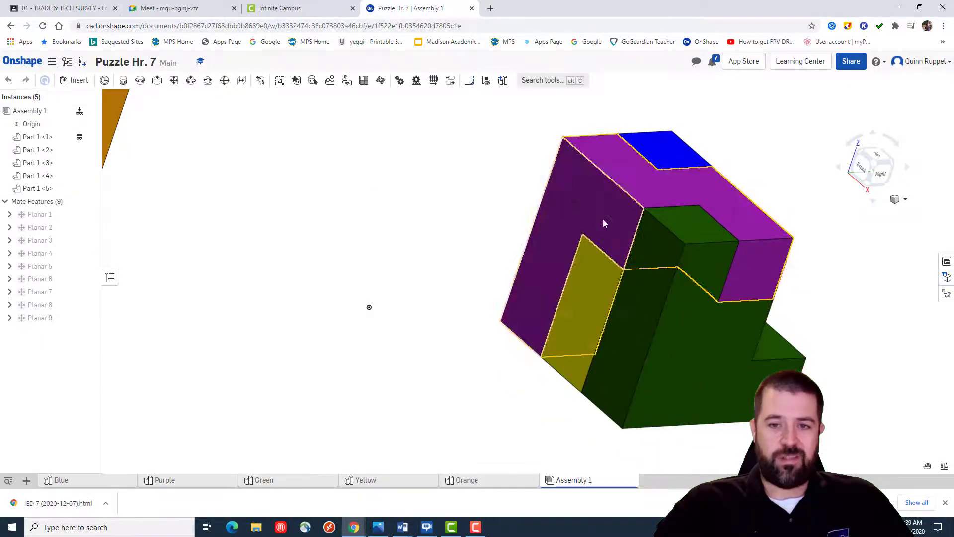
- Turn the view to the cube's open corner and move the orange piece to that side, beside the yellow and blue pieces
scroll(809, 299, down, 4)
middle_drag(805, 303, 756, 297)
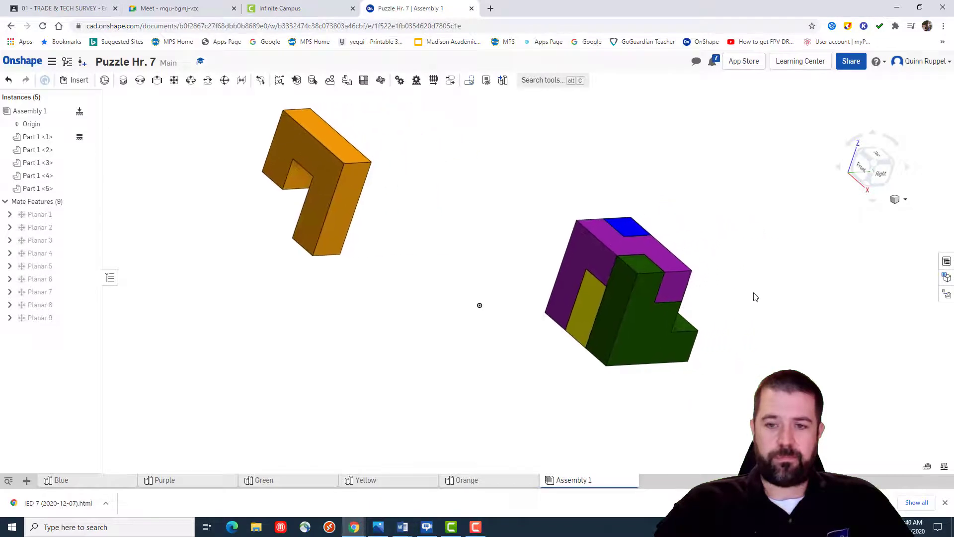
click(893, 168)
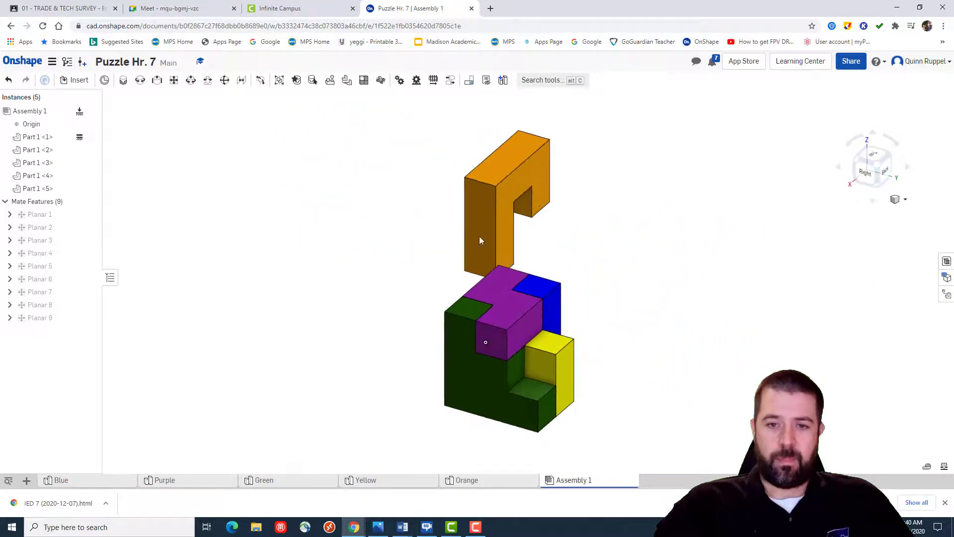
drag(676, 256, 697, 266)
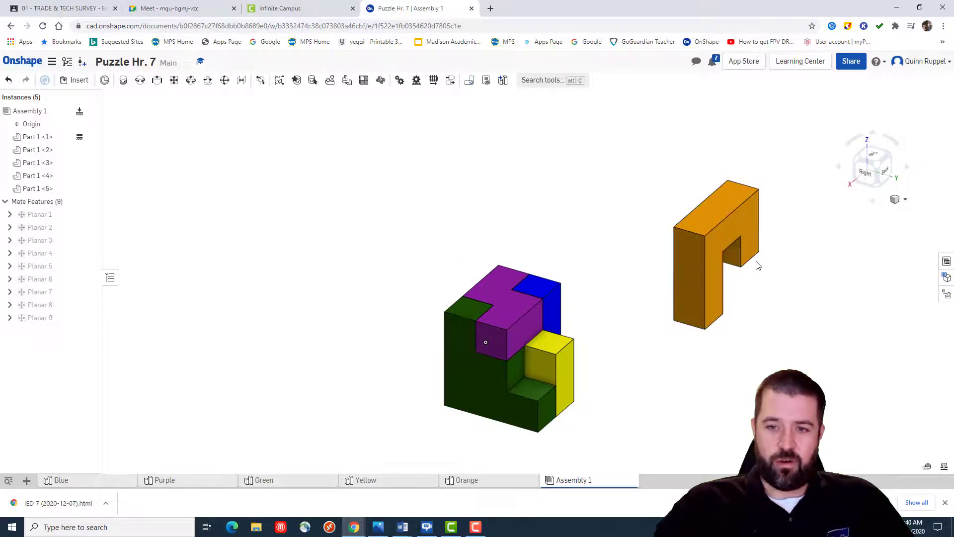
- Rotate the orange piece 180° about the vertical axis and keep it beside the cube's open side, undoing the last trial move
click(697, 255)
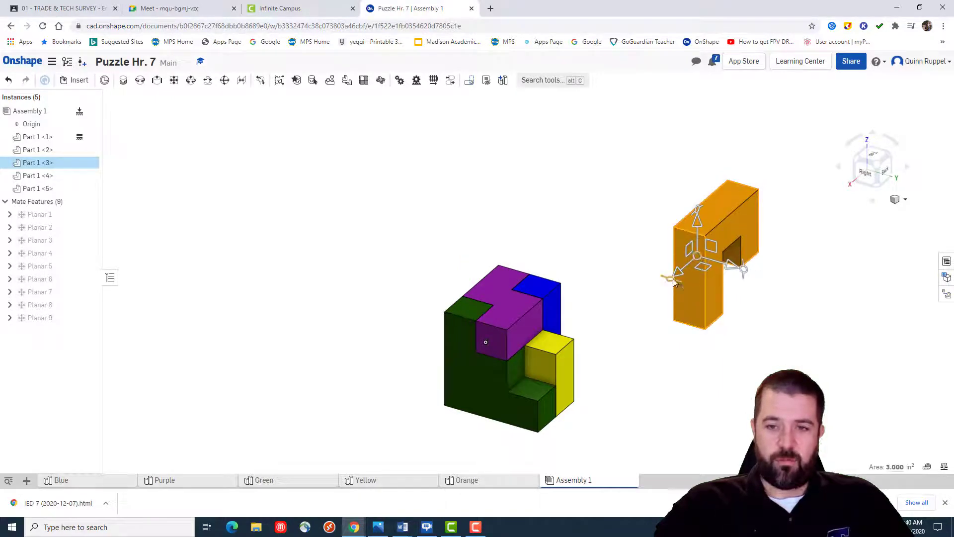
drag(675, 282, 784, 180)
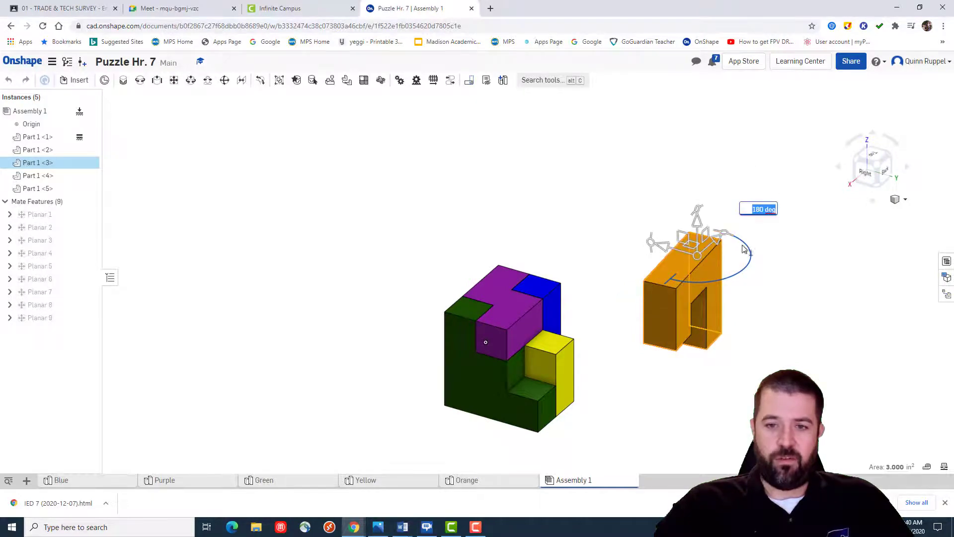
drag(744, 249, 799, 268)
click(801, 266)
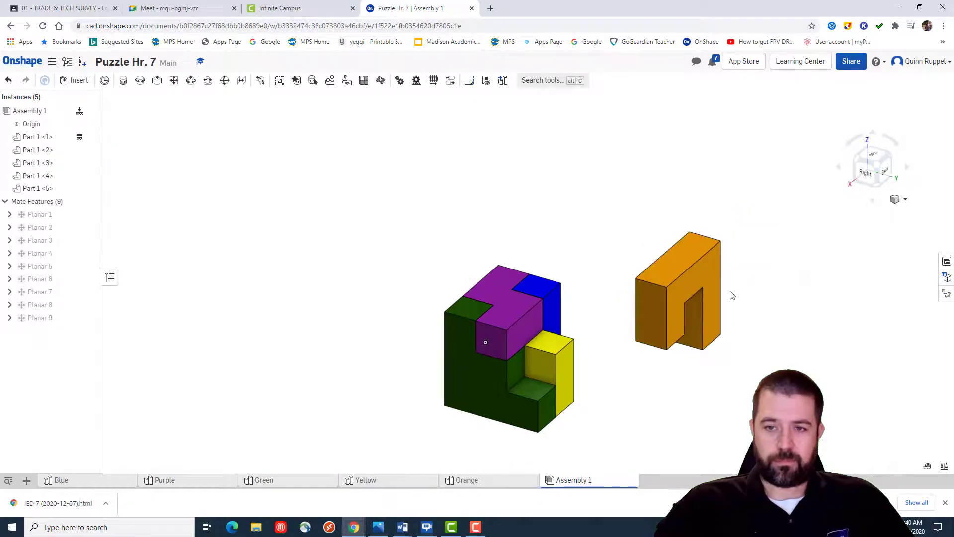
drag(692, 294, 579, 330)
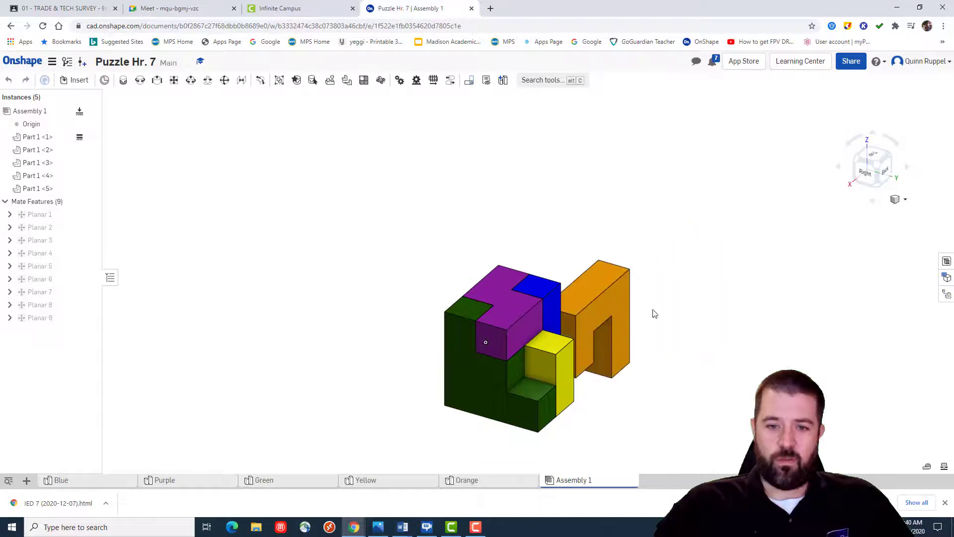
key(ctrl+z)
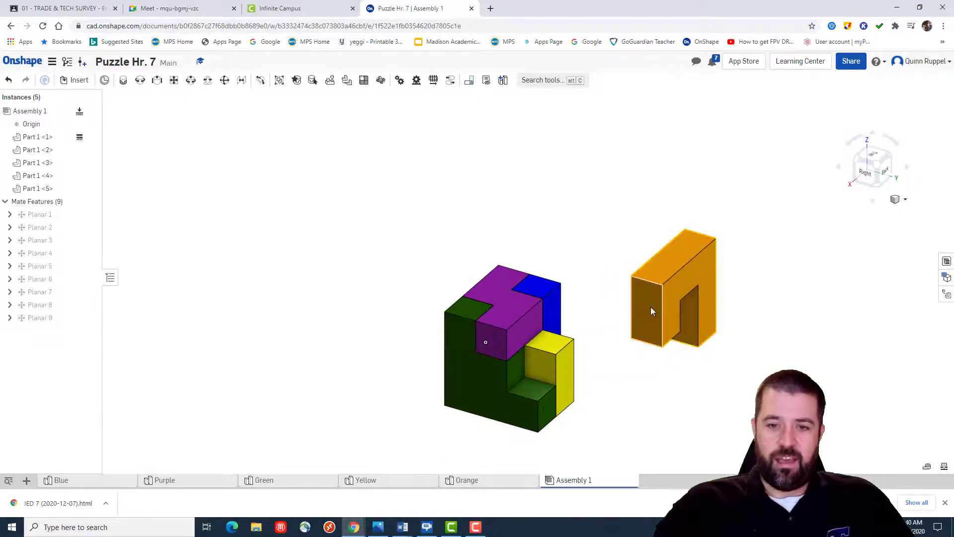
click(651, 306)
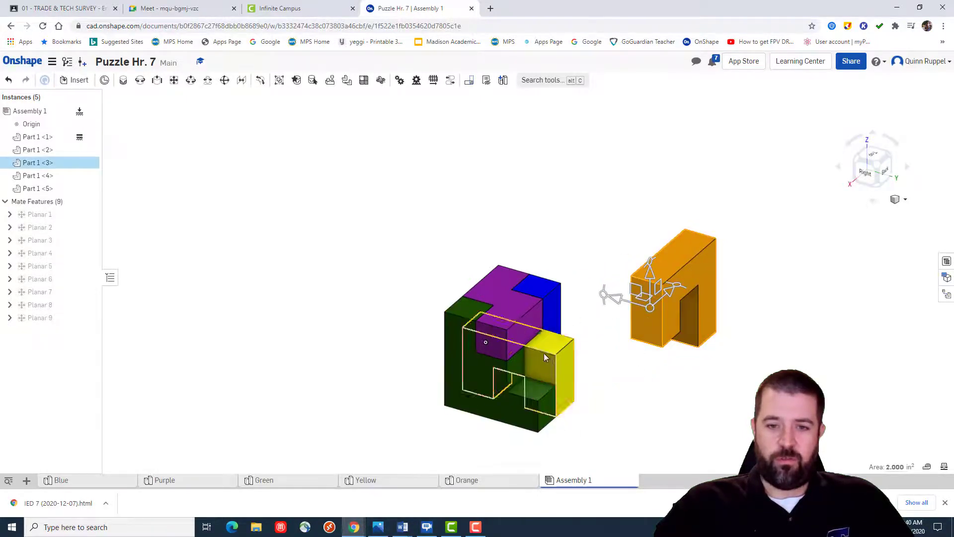
- Try a planar mate between the orange piece's top face and the blue piece's top face
click(175, 81)
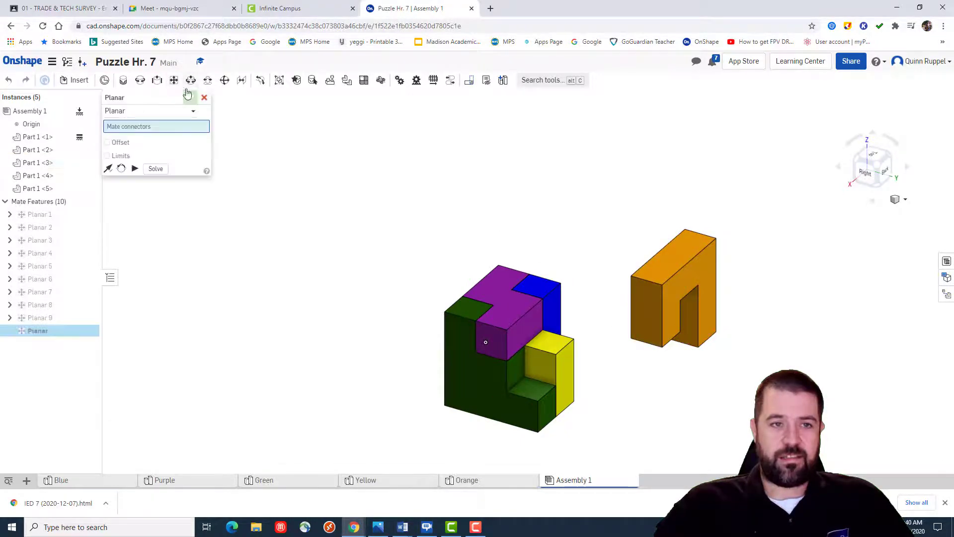
click(673, 256)
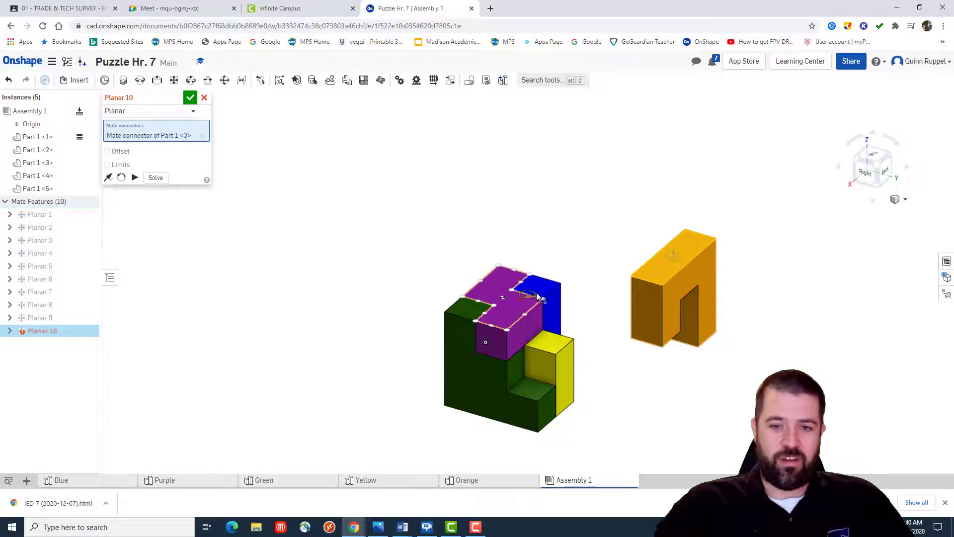
scroll(539, 295, up, 2)
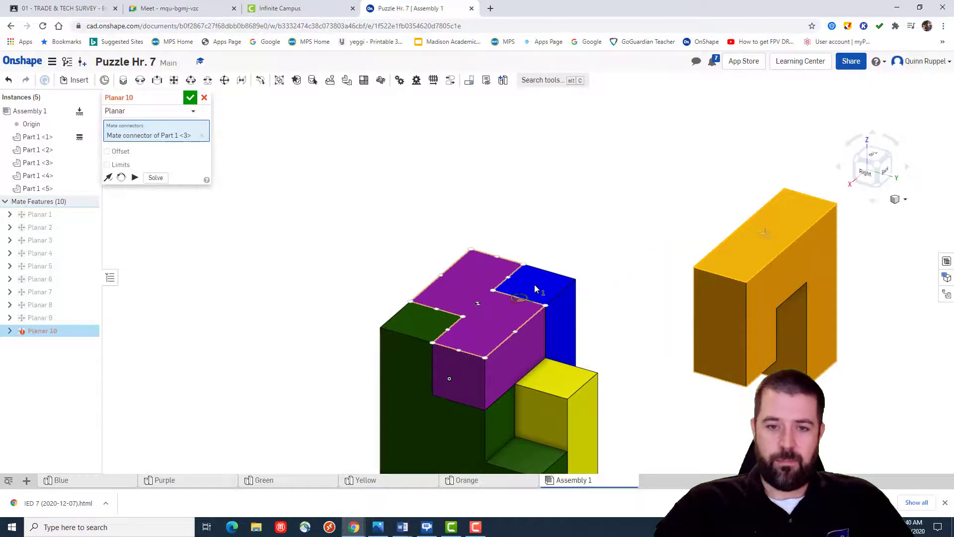
scroll(535, 285, up, 3)
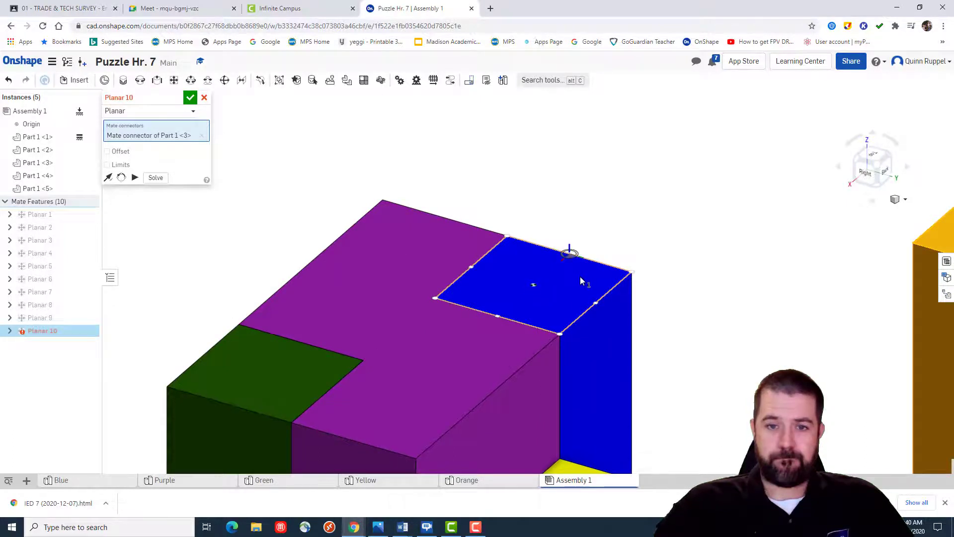
scroll(580, 276, down, 4)
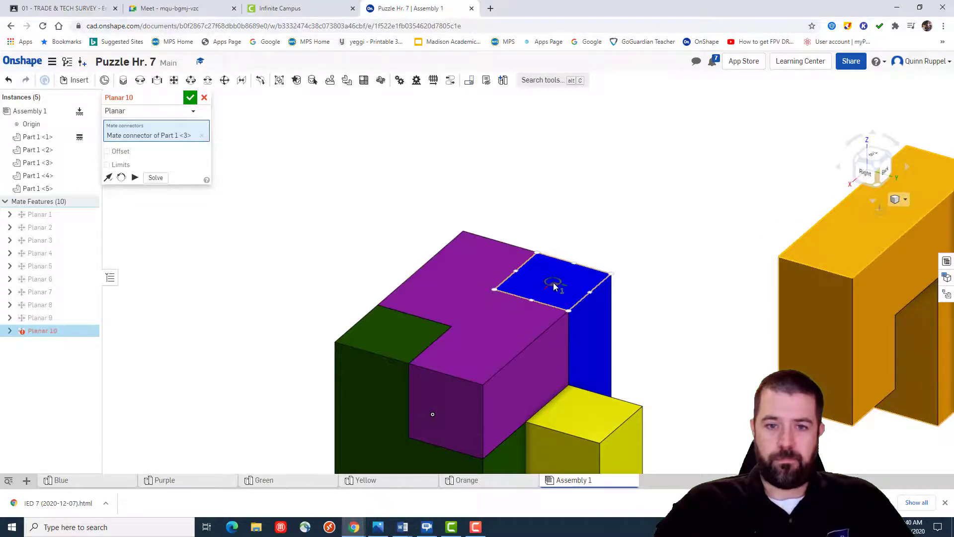
click(872, 214)
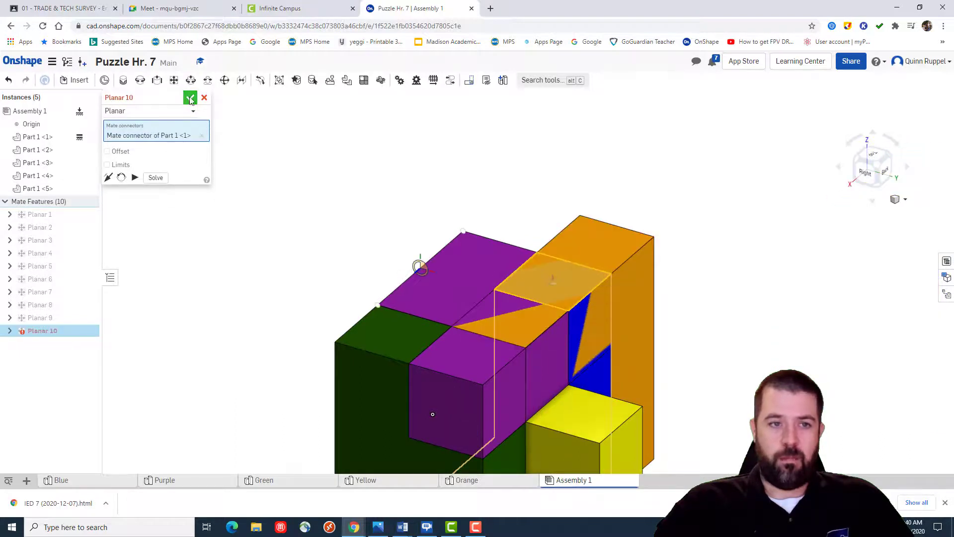
key(Return)
- Slide the orange piece away from the cube and check its alignment from the back and from the open corner
middle_drag(757, 313, 648, 213)
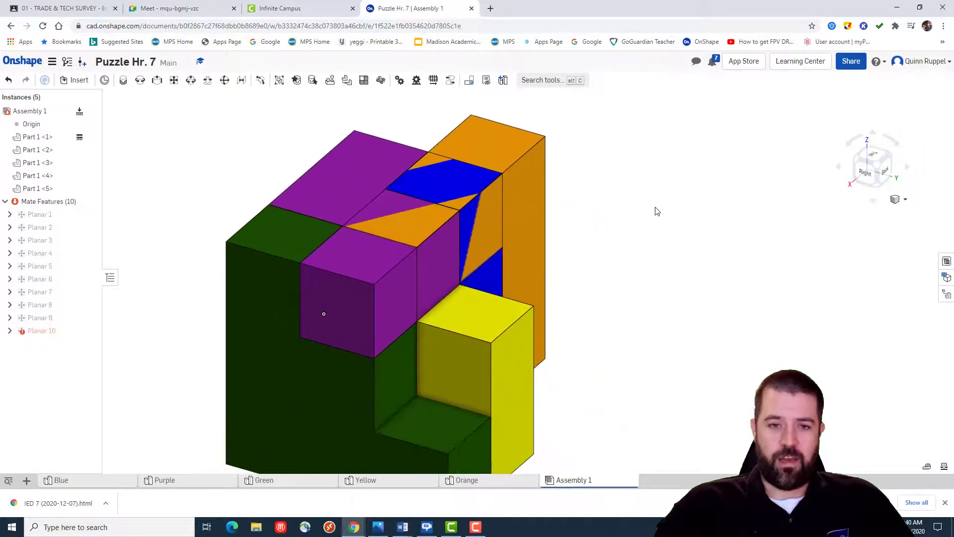
drag(533, 199, 667, 197)
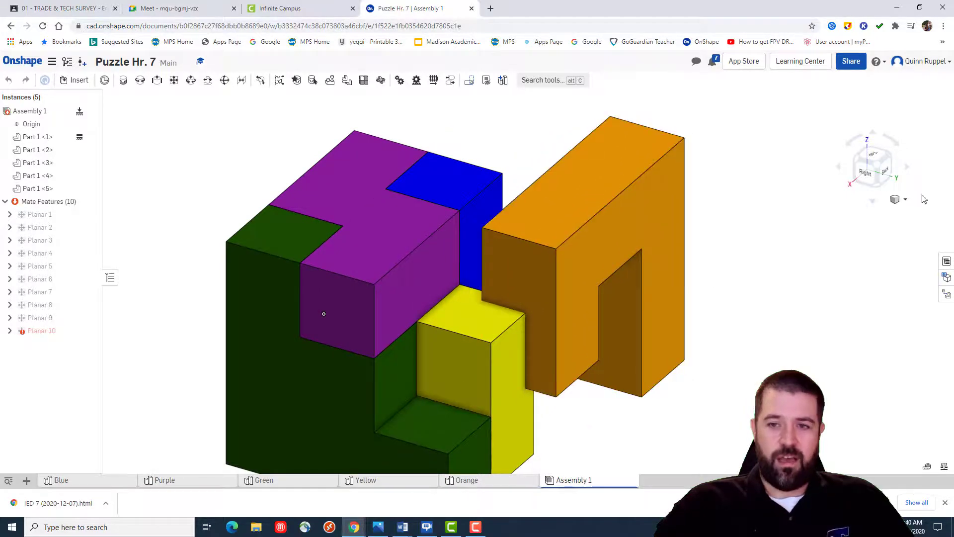
click(883, 172)
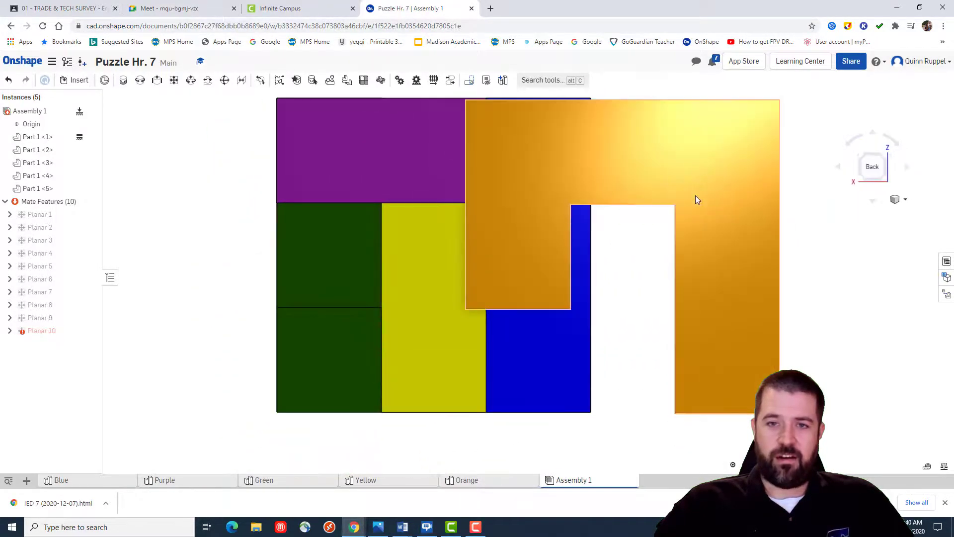
drag(692, 214, 642, 219)
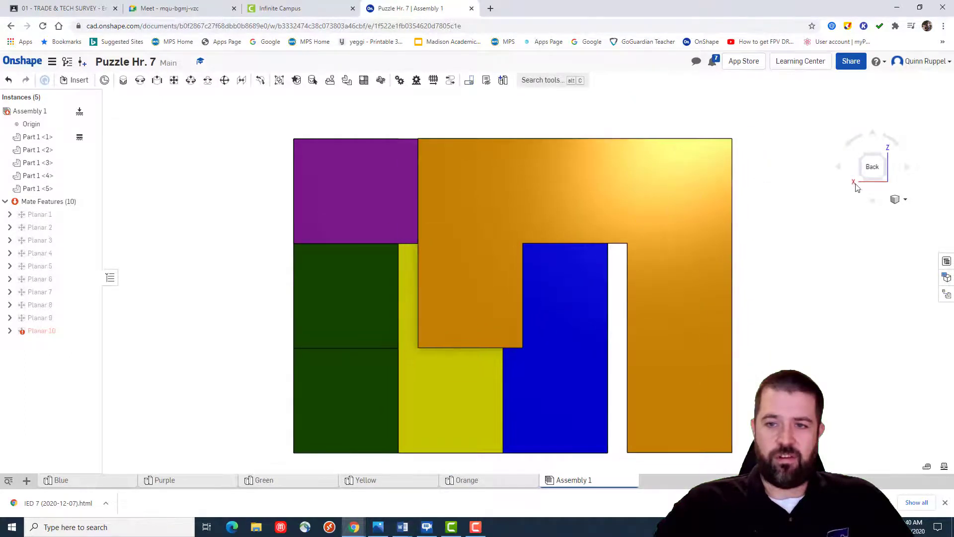
click(895, 202)
click(849, 210)
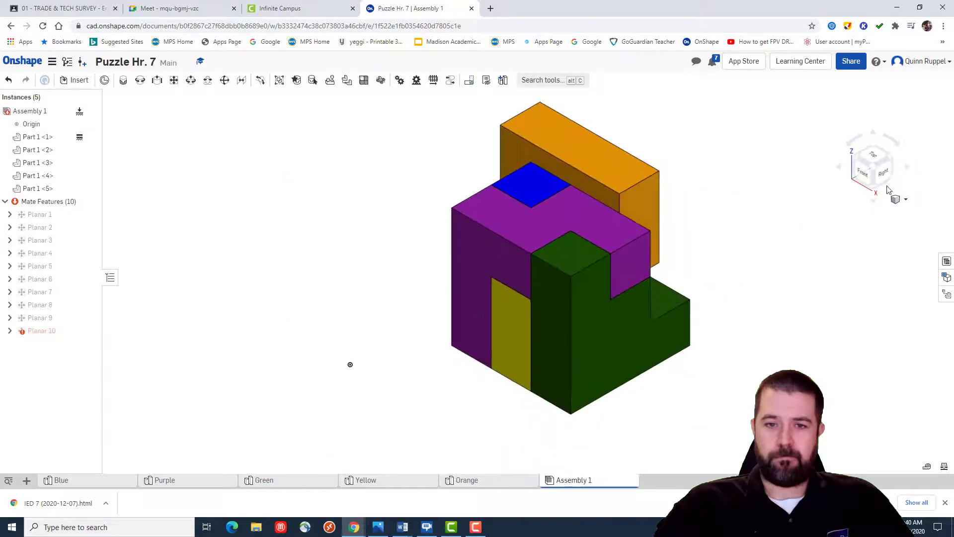
click(893, 163)
click(630, 267)
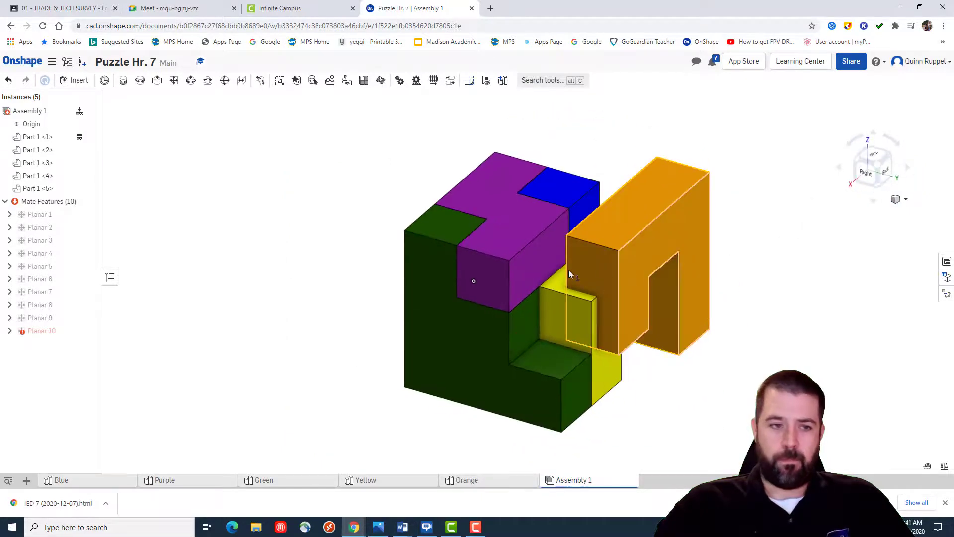
- Delete the planar mate between the orange and blue pieces and move the orange piece clear of the cube
right_click(38, 332)
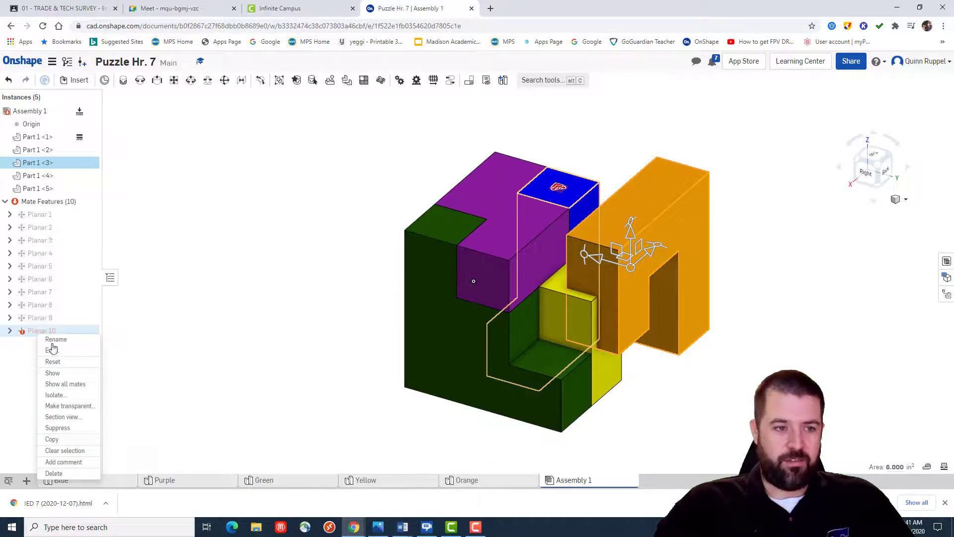
click(54, 473)
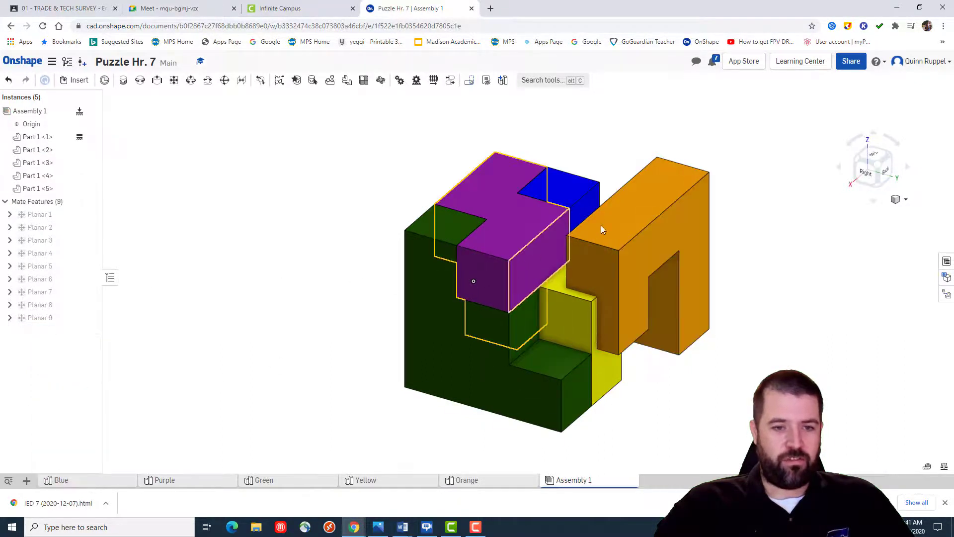
drag(602, 229, 741, 219)
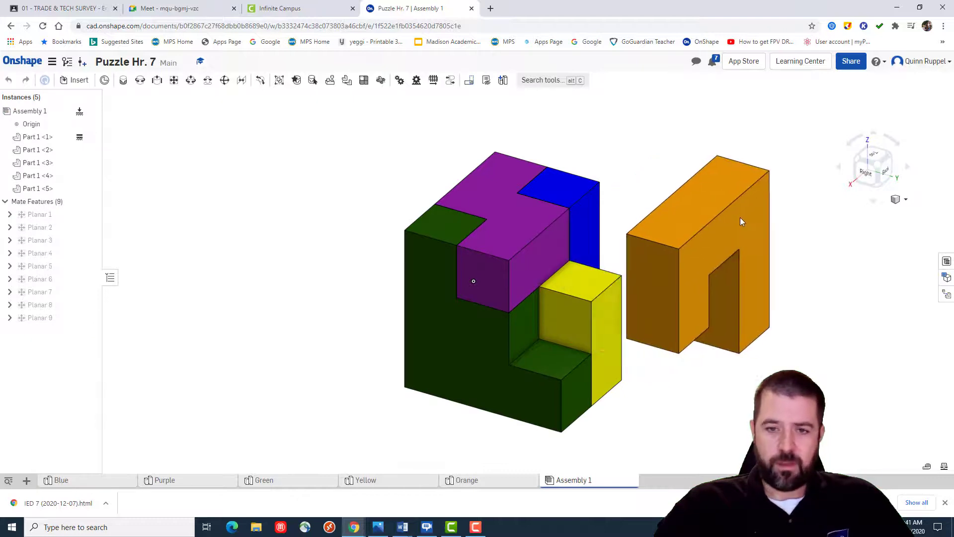
- Add a planar mate between the purple top face and the orange top face, and slide the orange piece out of the cube
click(174, 80)
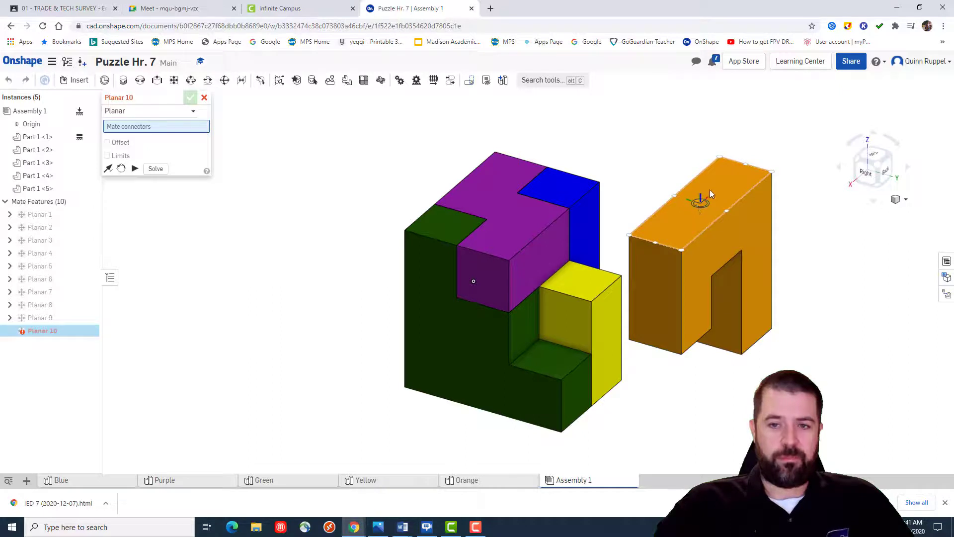
click(505, 209)
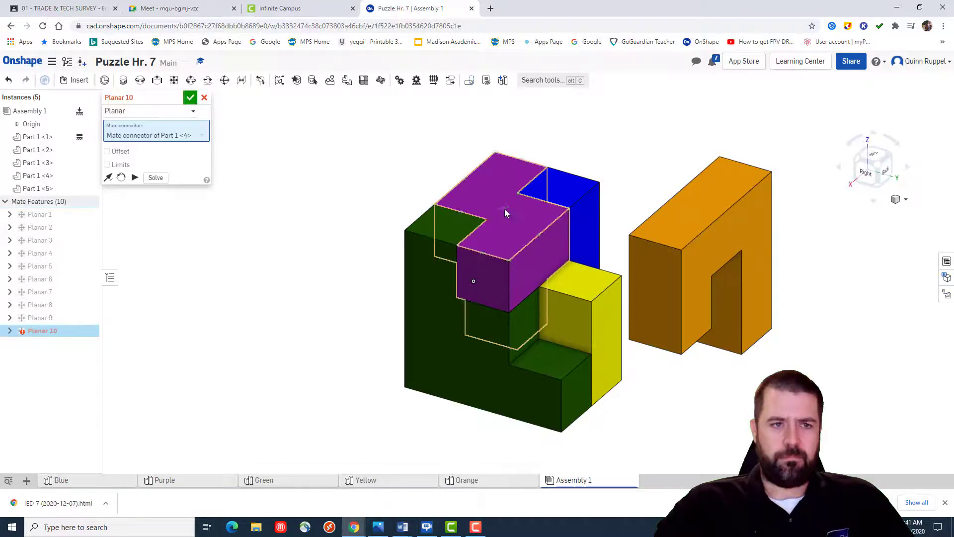
click(702, 207)
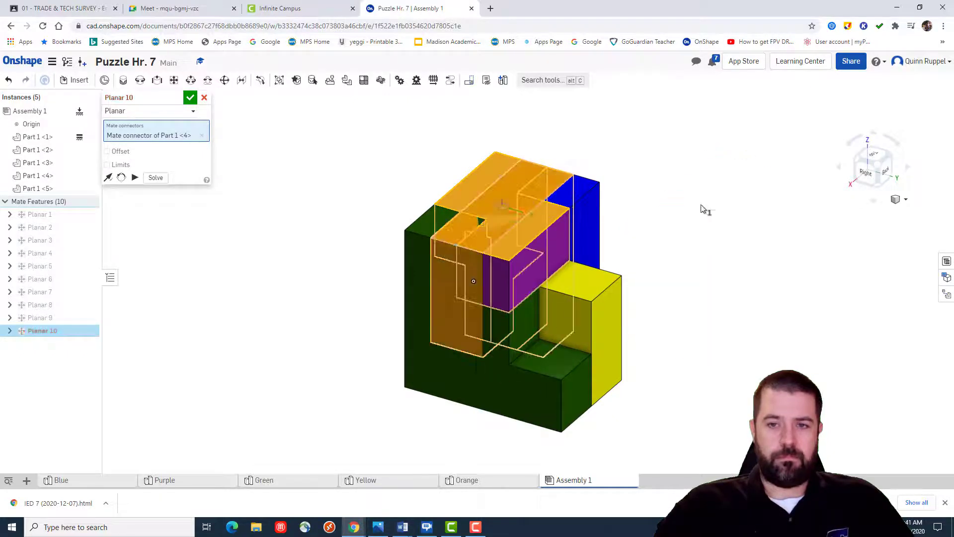
click(191, 98)
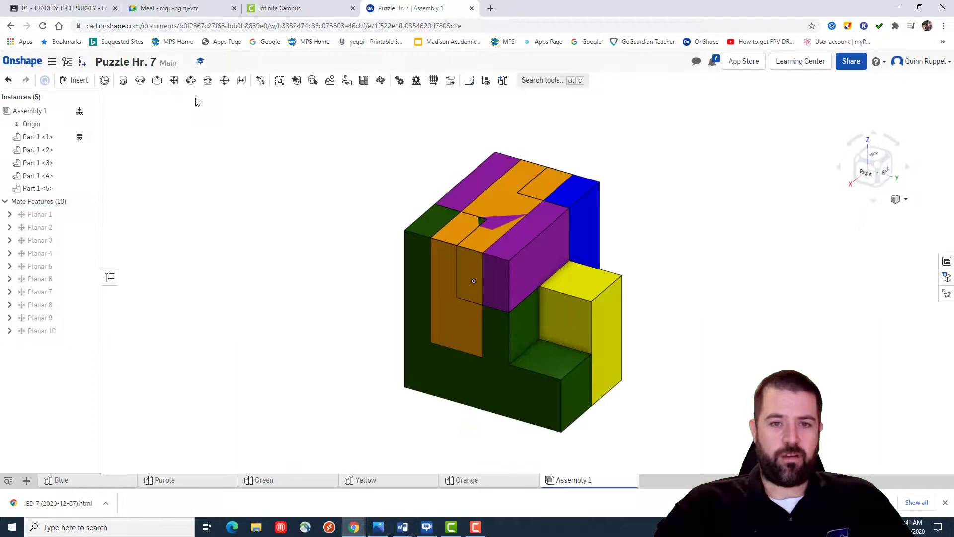
drag(452, 257, 595, 292)
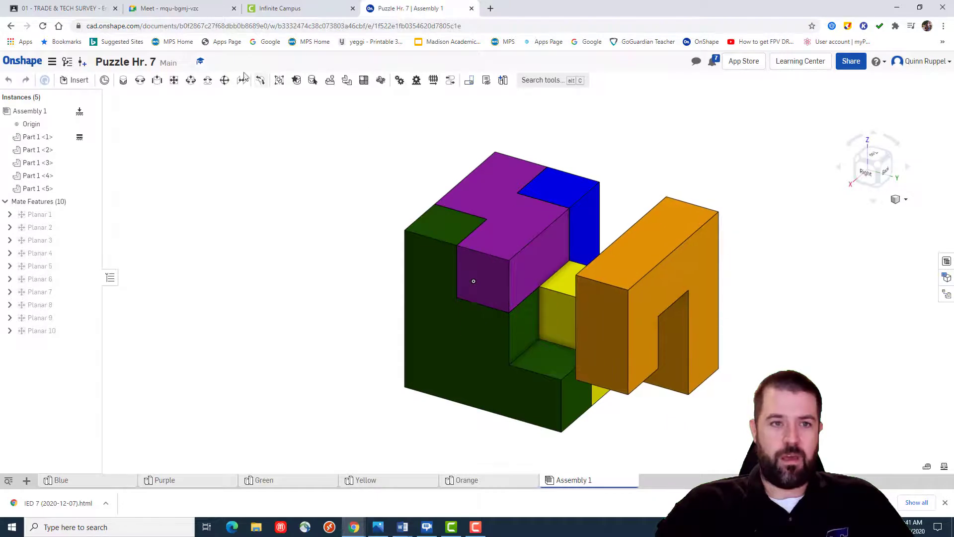
- Add a planar mate that sets the outer side face of the orange piece's short leg flush with the green piece's broad stepped face
click(180, 80)
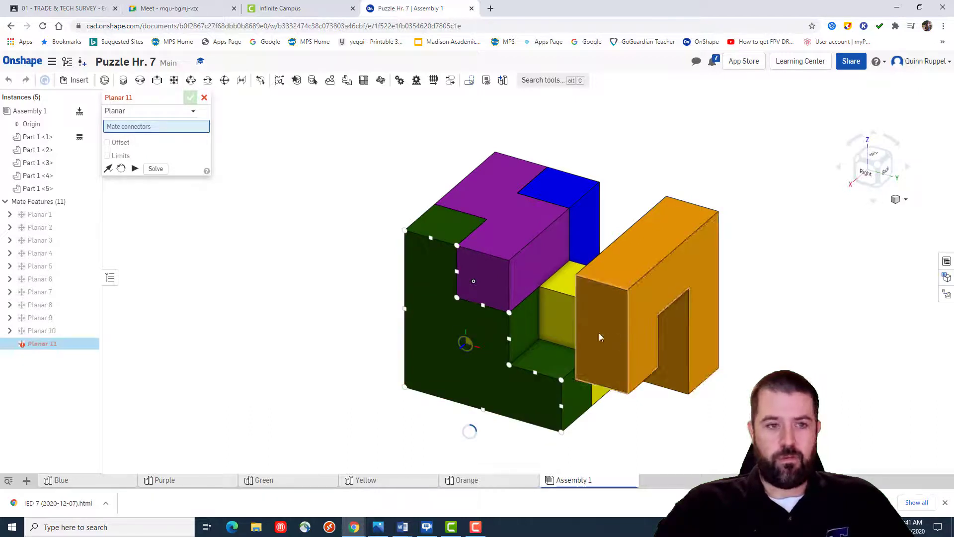
click(577, 336)
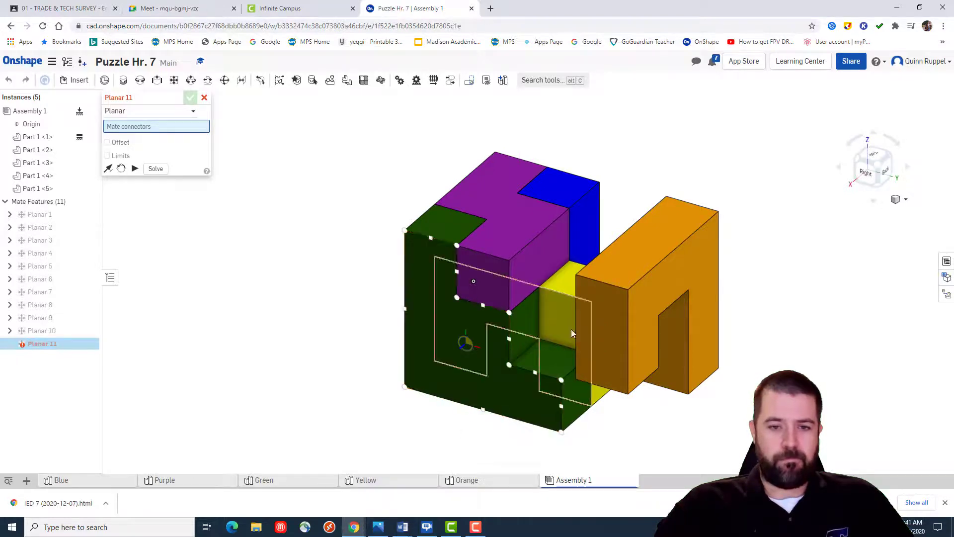
click(603, 336)
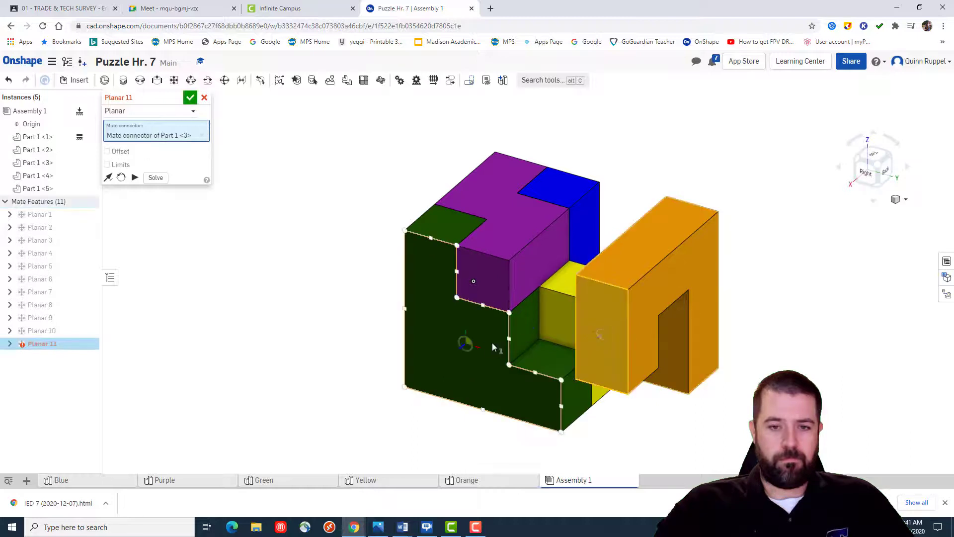
click(469, 343)
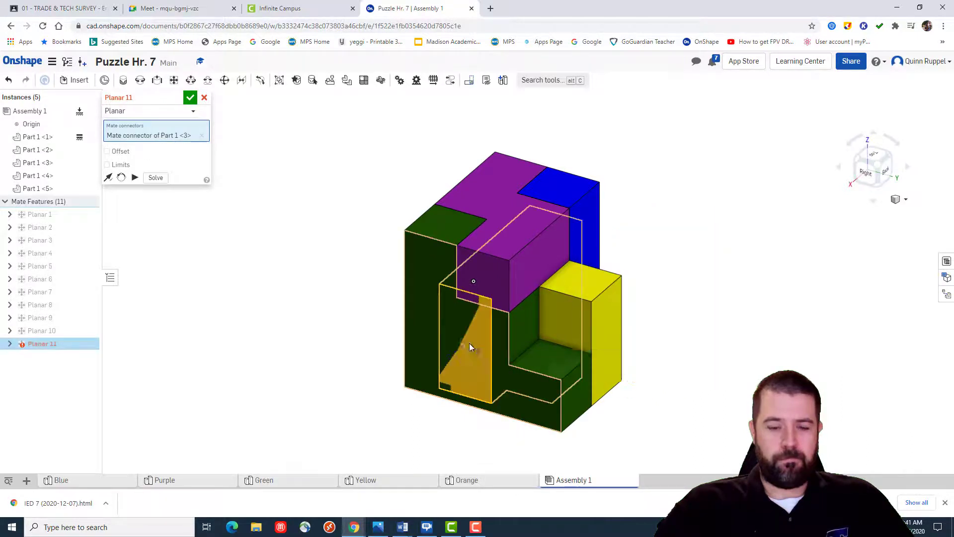
click(190, 98)
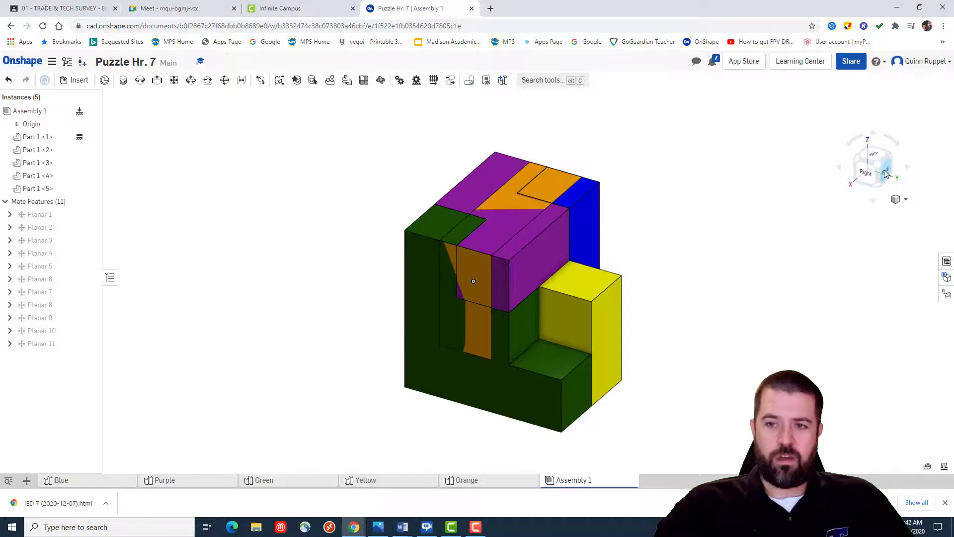
- Slide the embedded orange piece out of the cube and turn the view back to the cube's open corner
drag(880, 171, 744, 249)
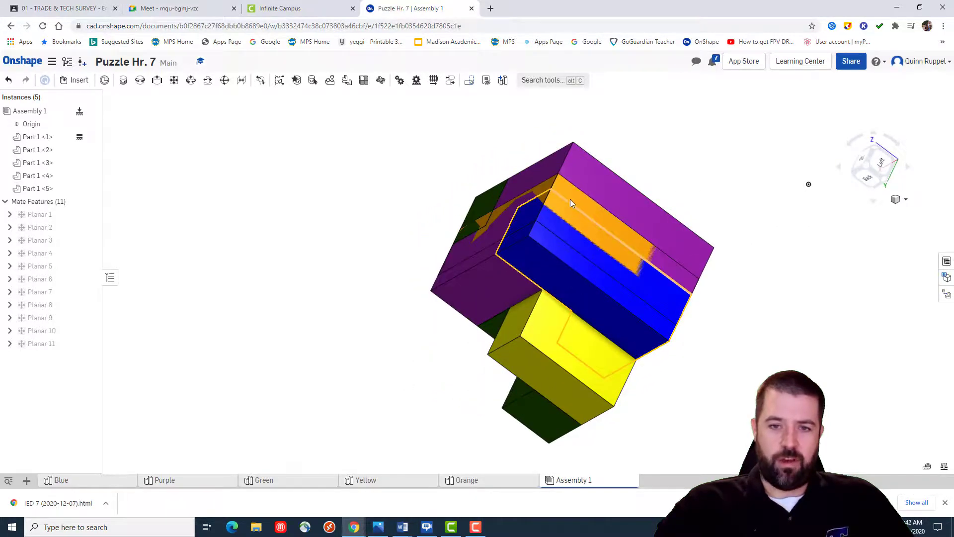
drag(565, 191, 562, 290)
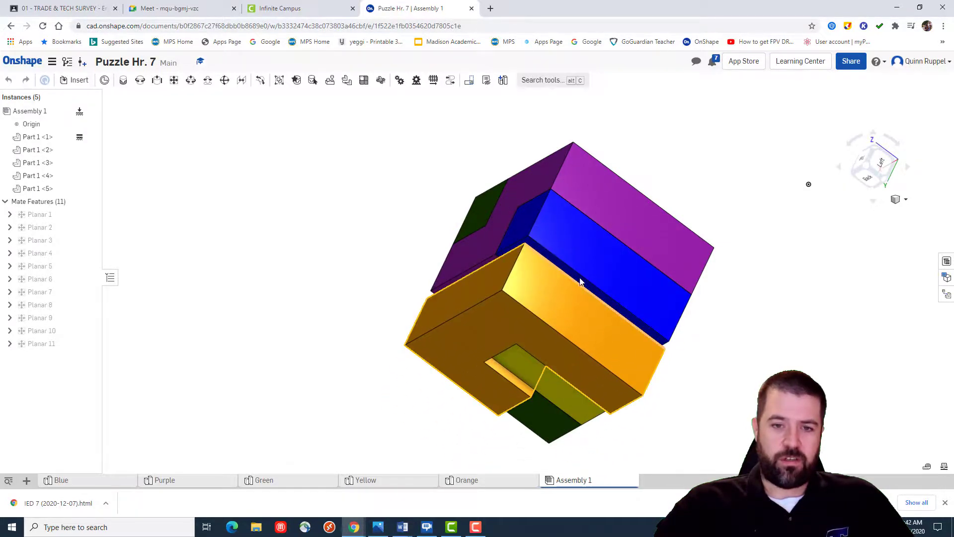
click(906, 201)
click(882, 214)
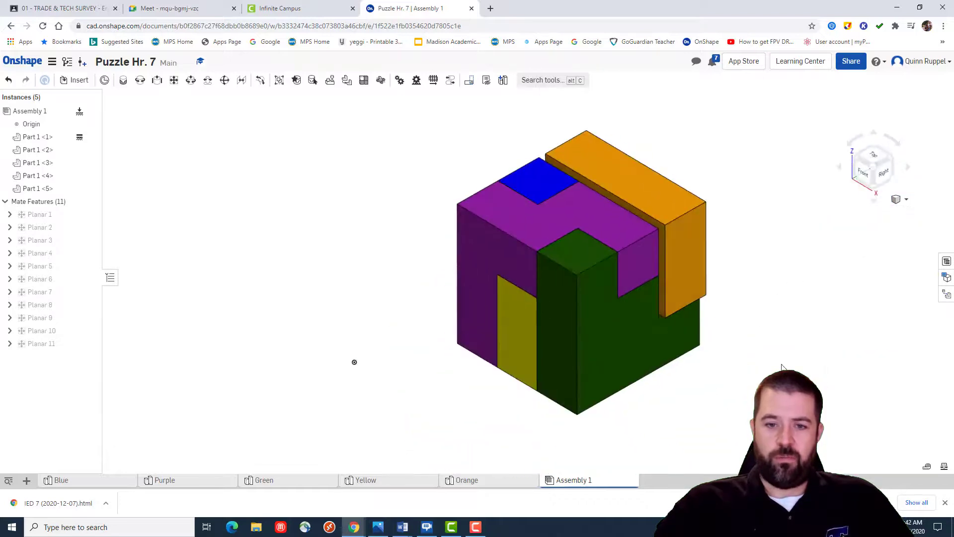
click(893, 161)
middle_drag(624, 329, 582, 293)
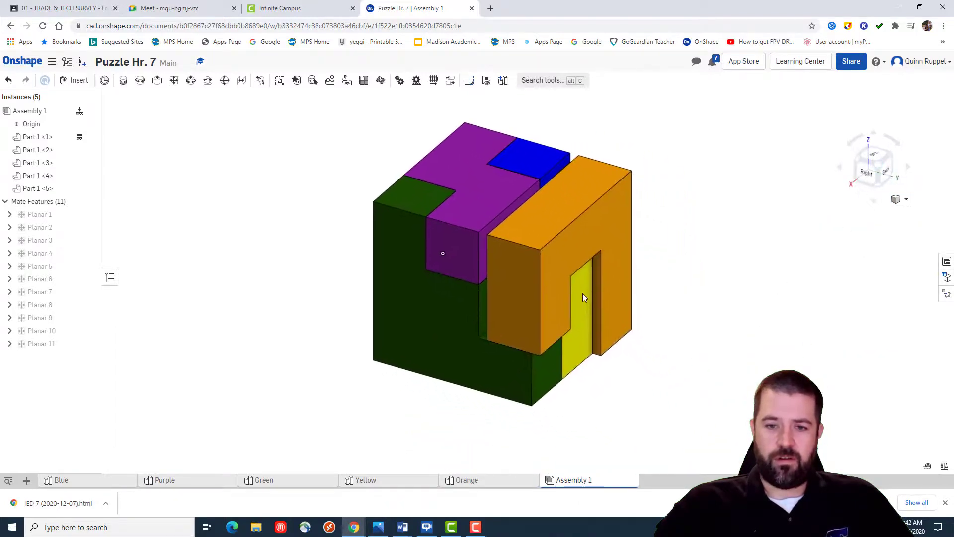
drag(540, 283, 517, 270)
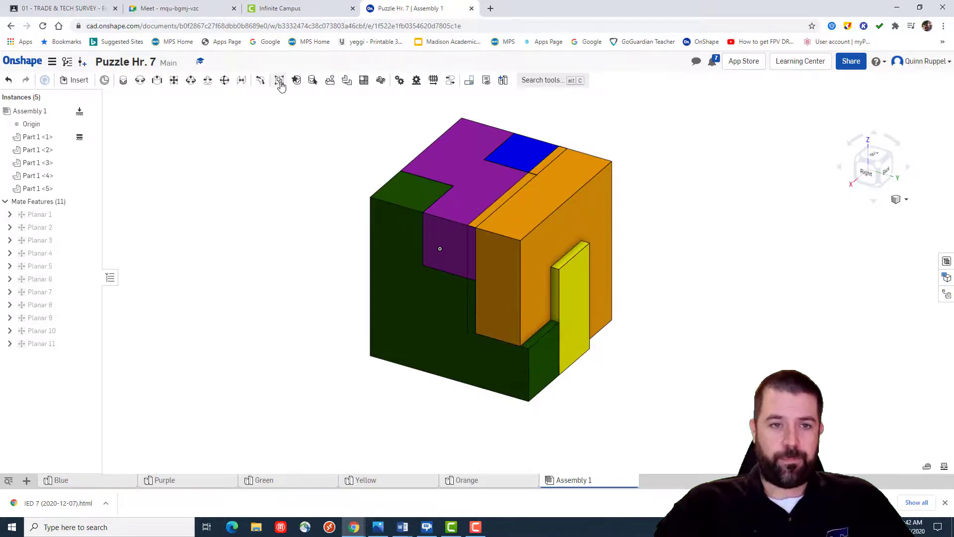
click(174, 81)
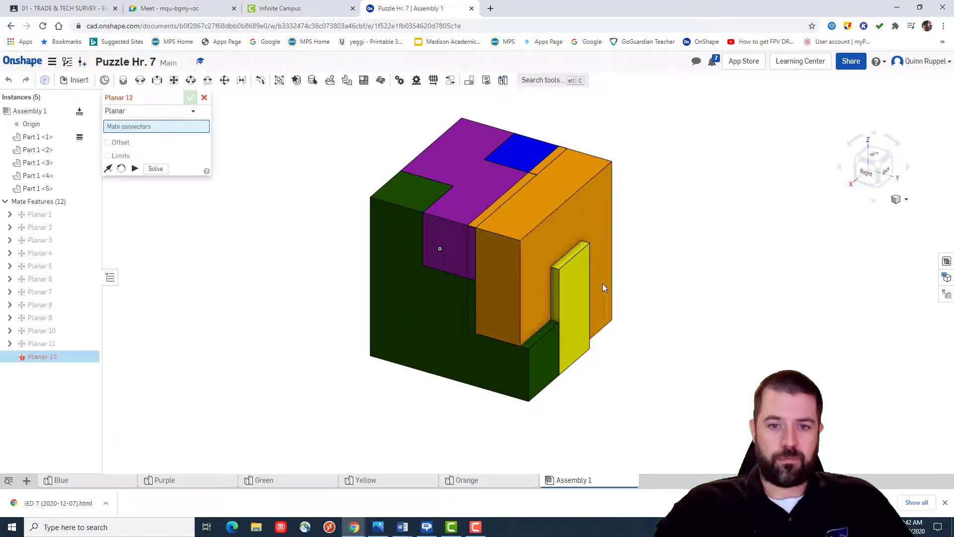
click(582, 296)
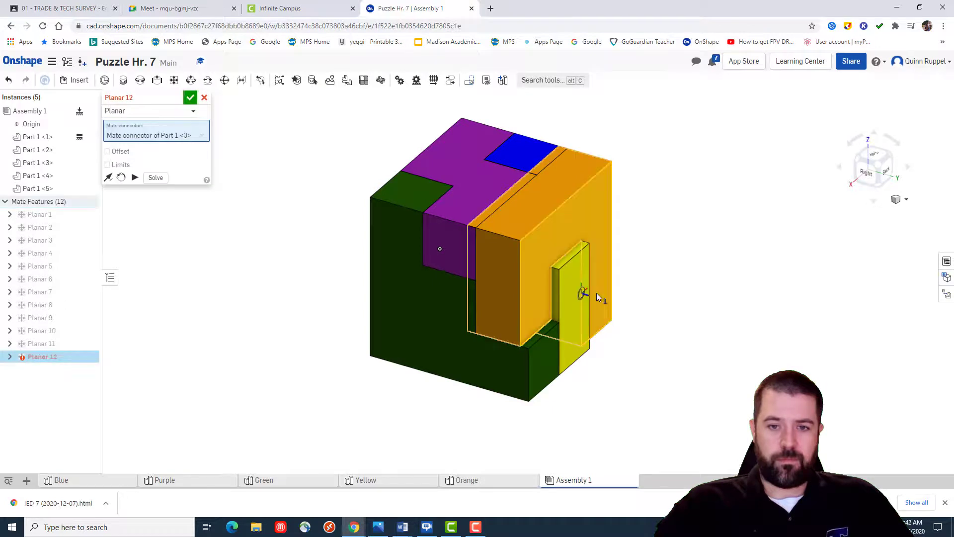
right_drag(673, 273, 629, 241)
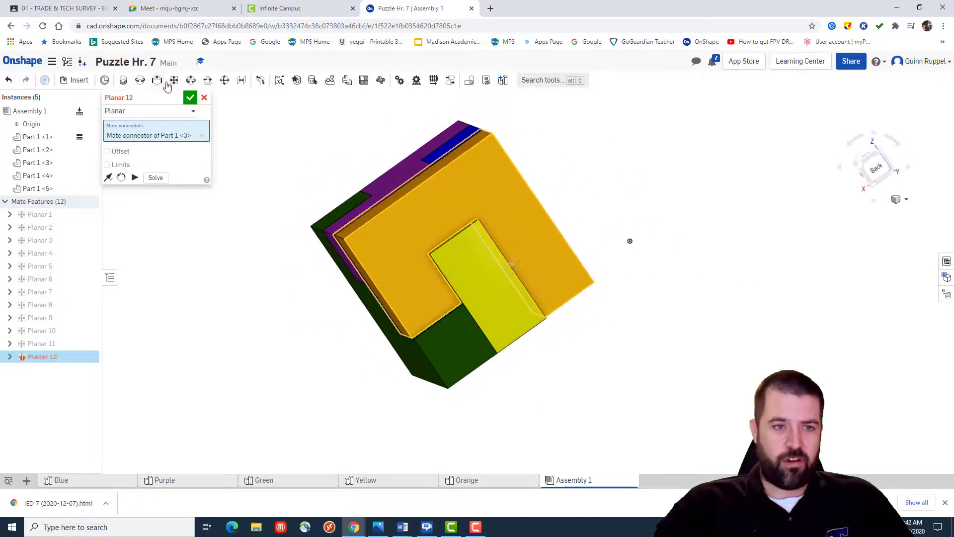
click(204, 98)
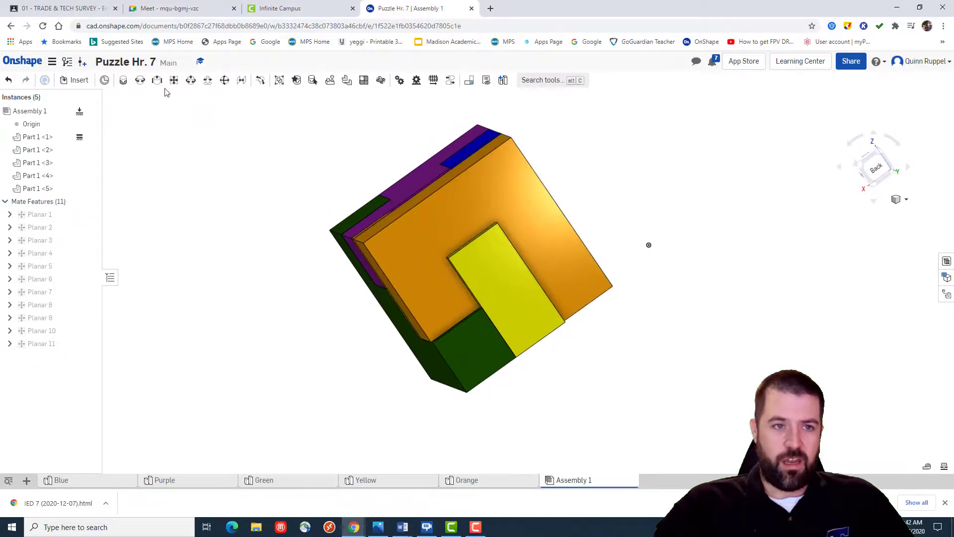
- Add a planar mate that sets the broad outer face of the orange piece flush with the yellow piece's outer end face
key(p)
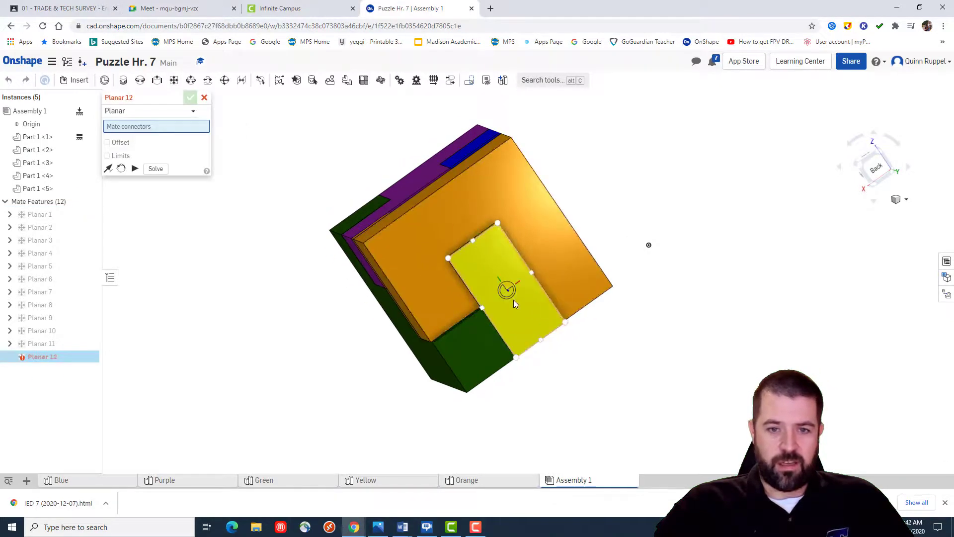
click(504, 292)
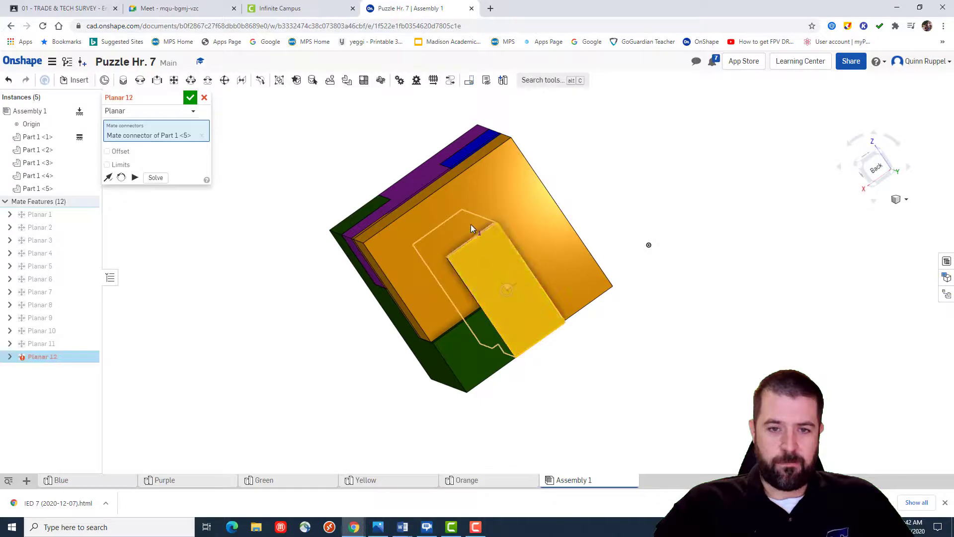
click(467, 207)
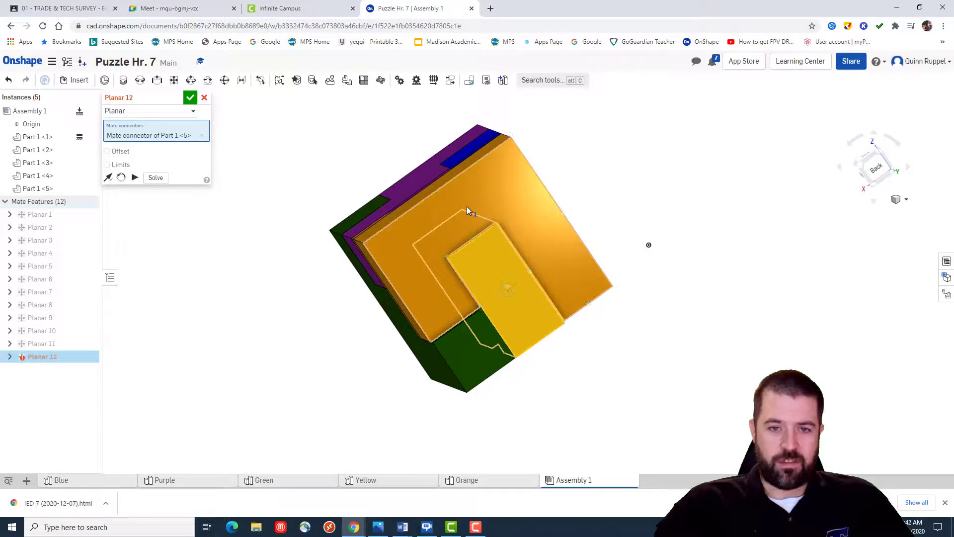
click(191, 98)
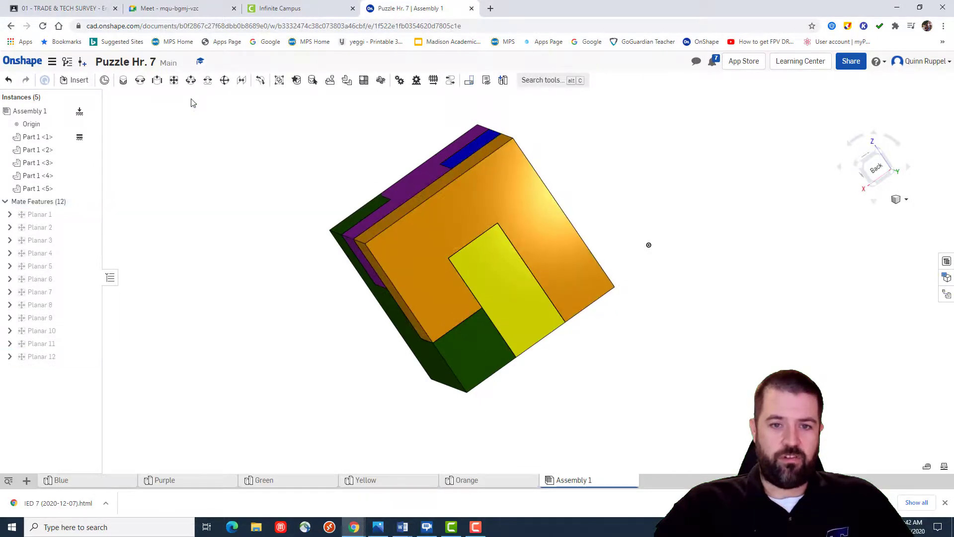
- Show the assembled cube in the isometric view and centre it in the workspace
click(899, 201)
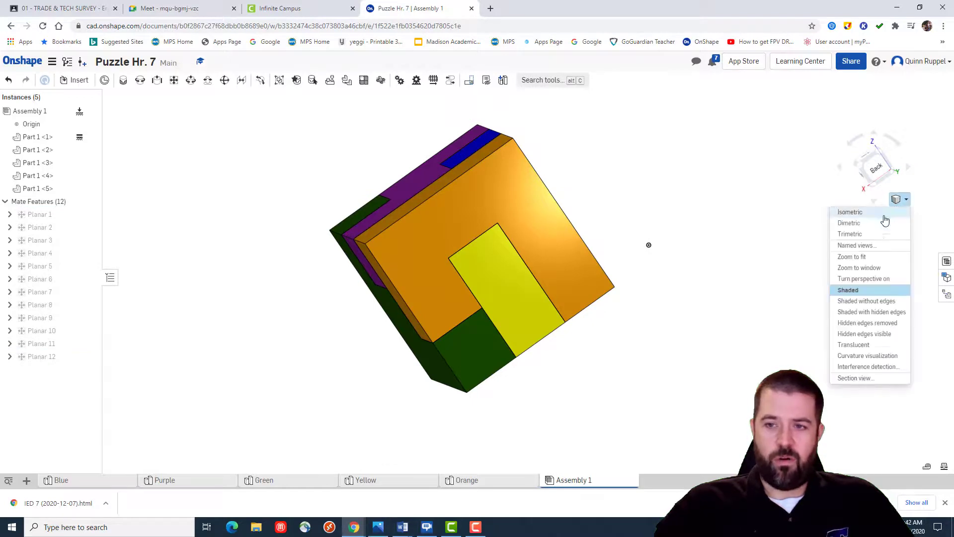
click(883, 214)
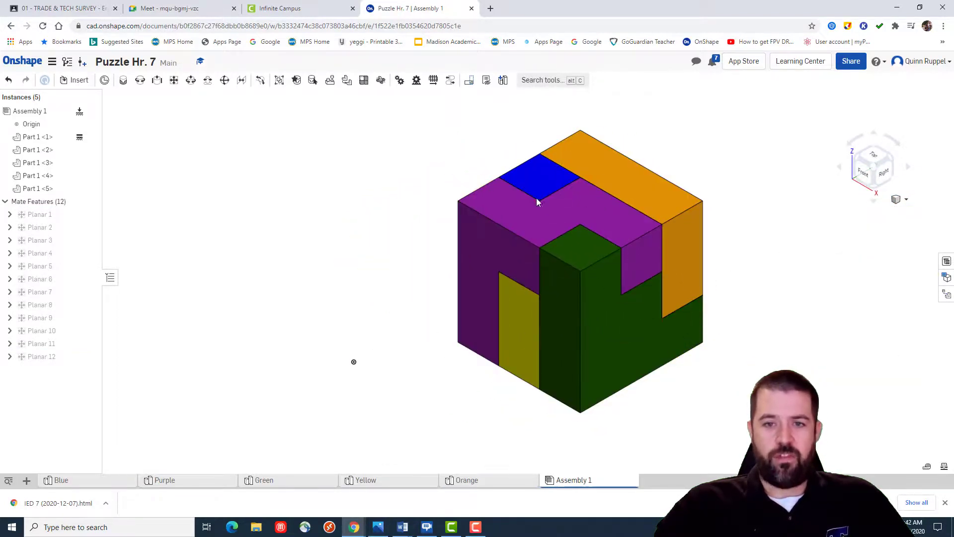
middle_drag(769, 378, 682, 383)
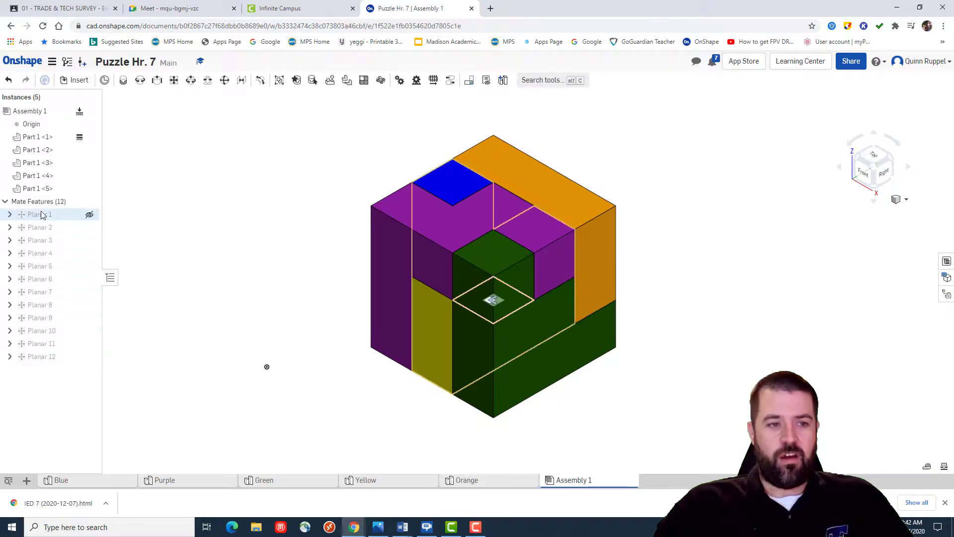
- Review the planar mates Planar 1, Planar 12 and Planar 10 to examine which pieces each one connects
mouse_move(42, 214)
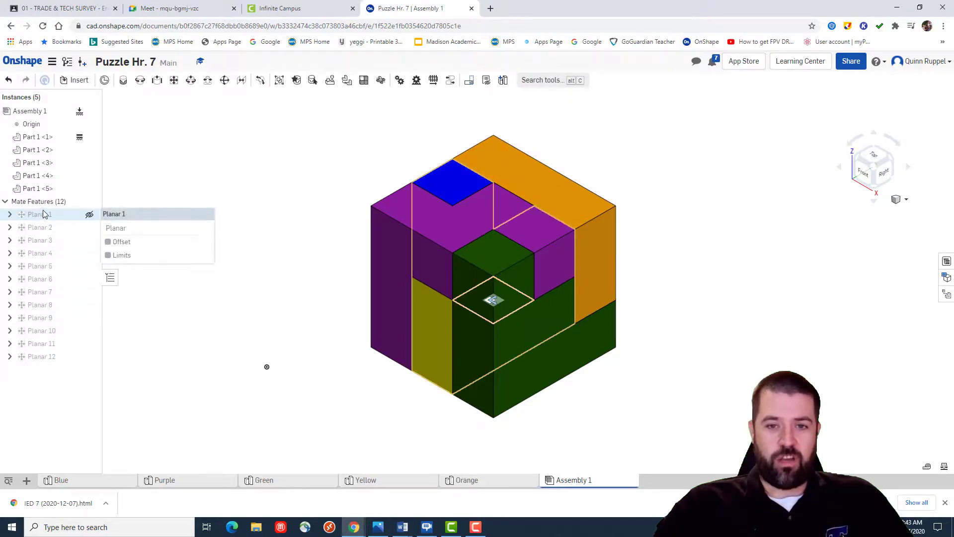
mouse_move(50, 359)
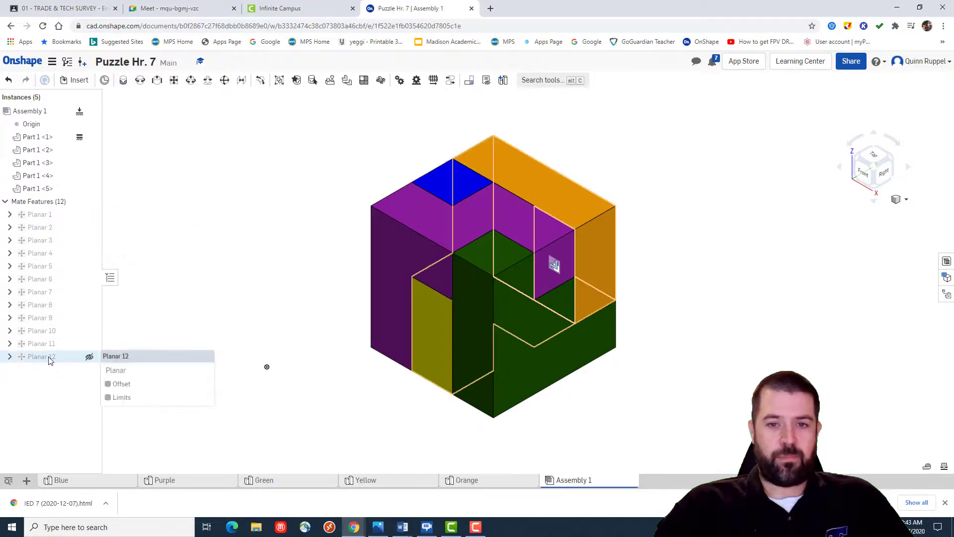
right_click(41, 331)
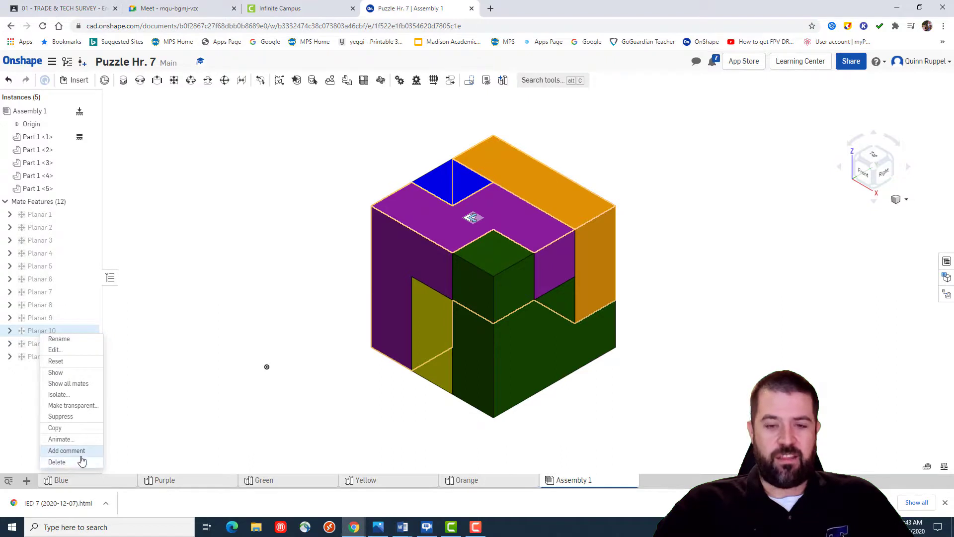
click(203, 351)
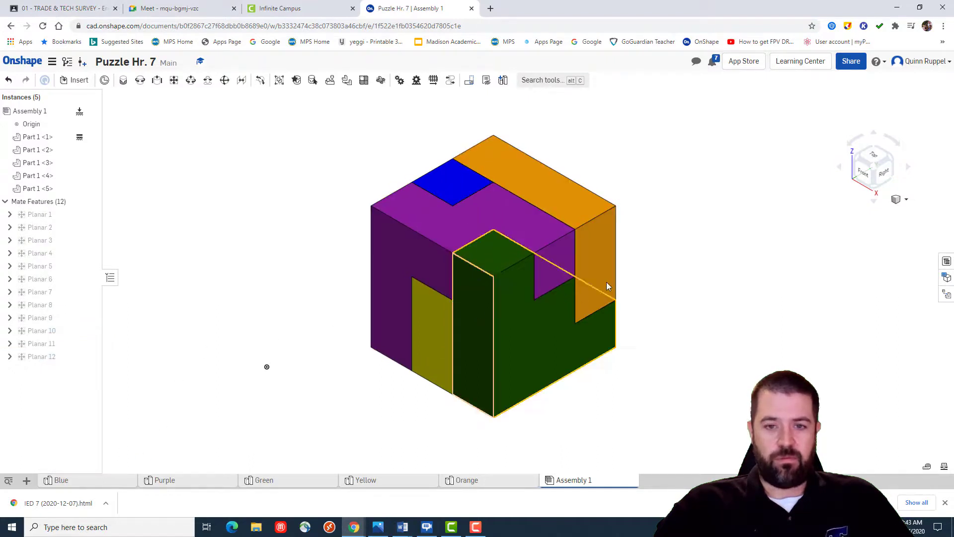